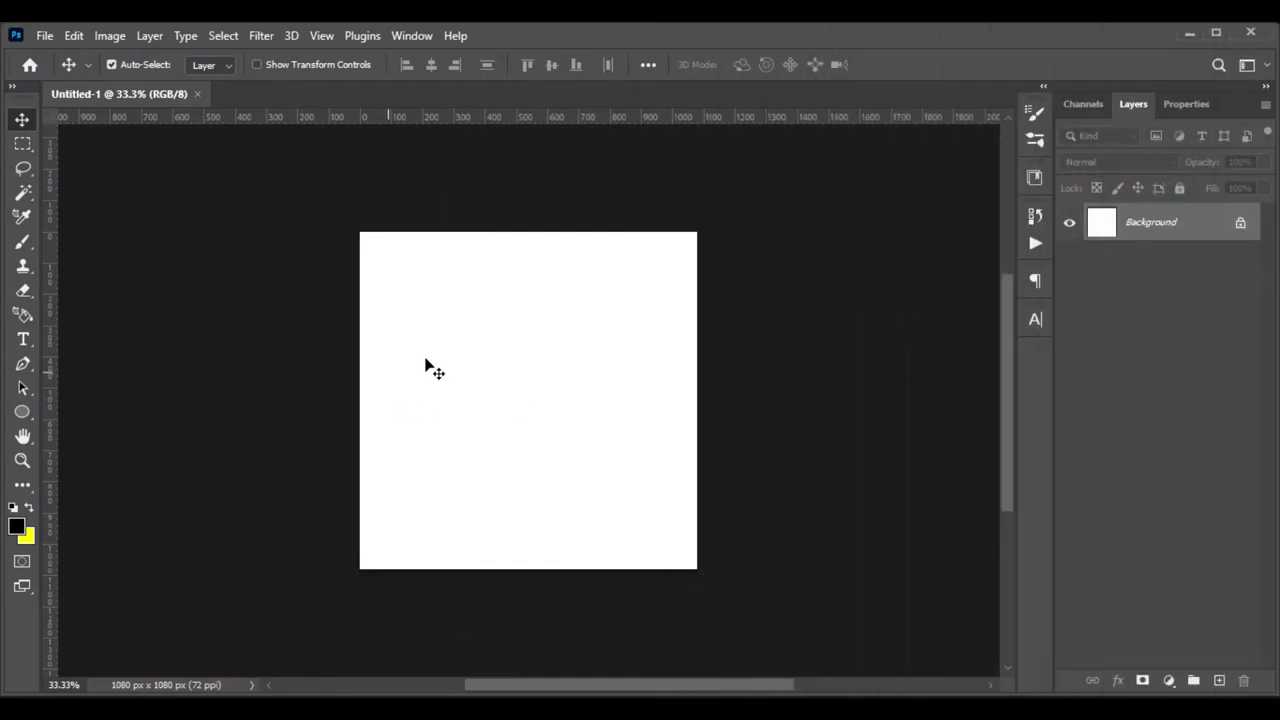
Unlock the Background as Layer 0 with the Crop tool, then select the Ellipse Tool
key("c")
left_click(22, 412)
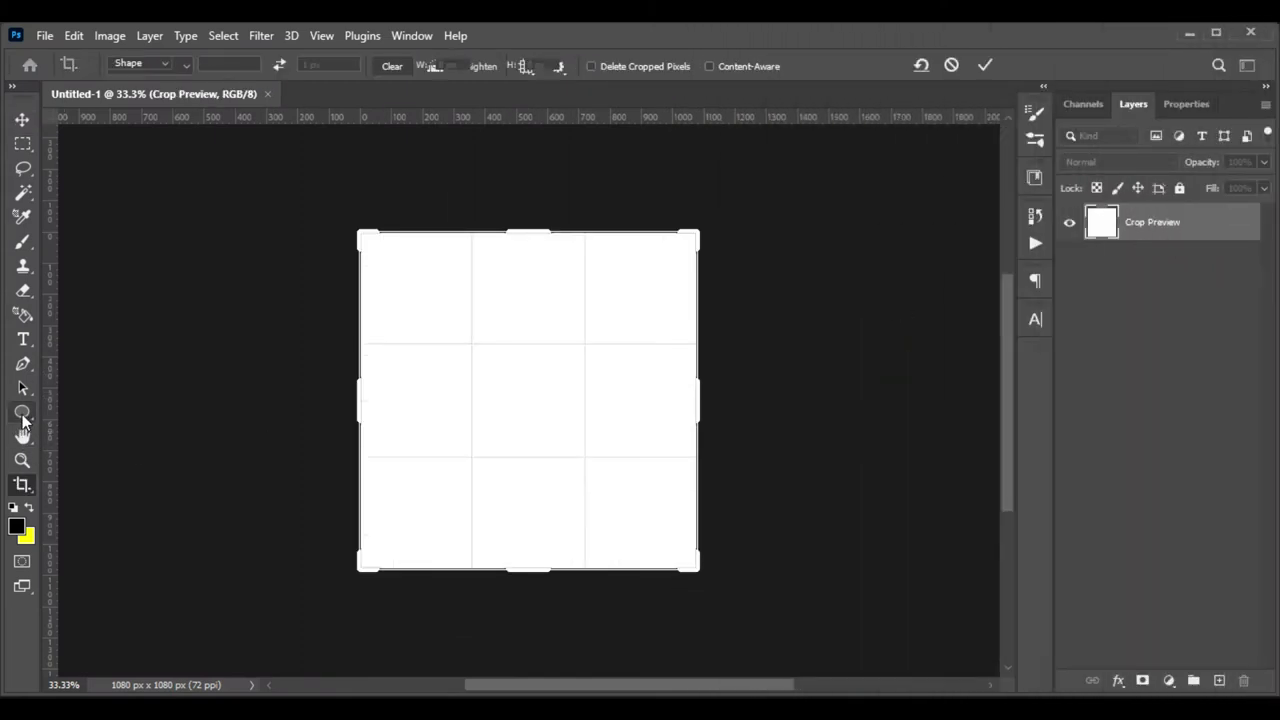
left_click(90, 430)
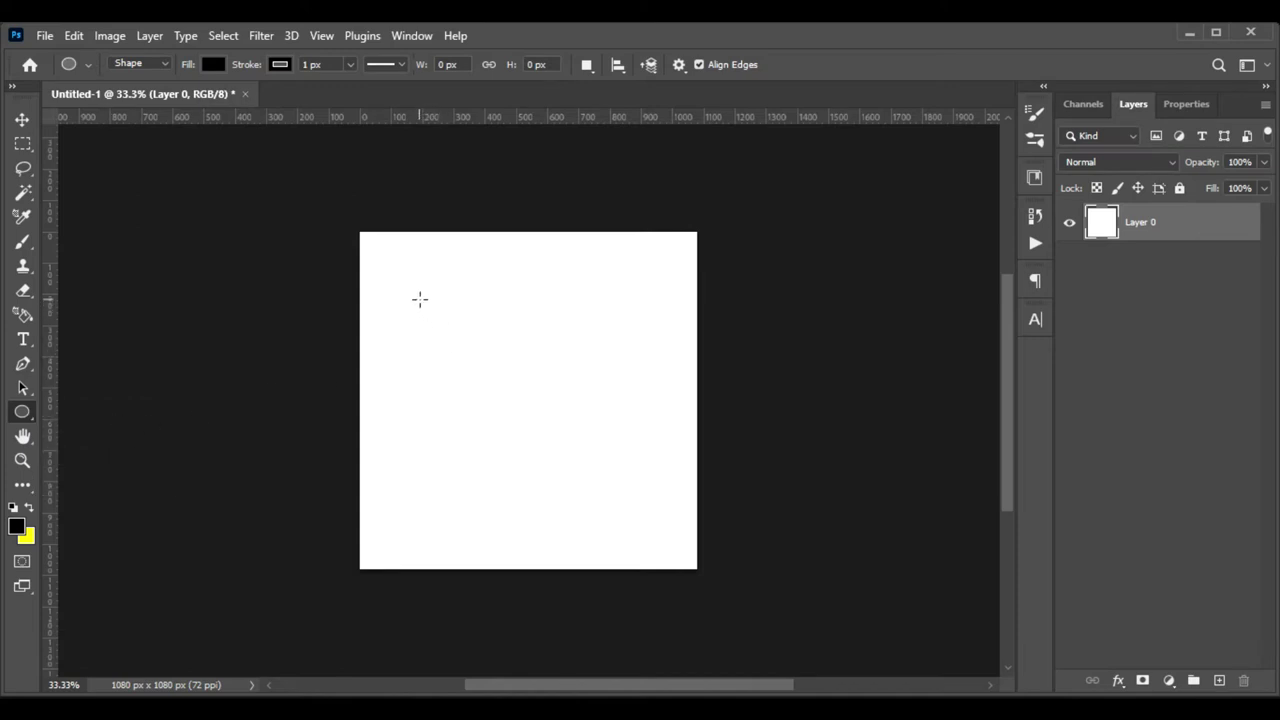
Draw a black 774 px circle and centre it at X 152.5 px, Y 152.5 px
left_click_drag(420, 299, 680, 538)
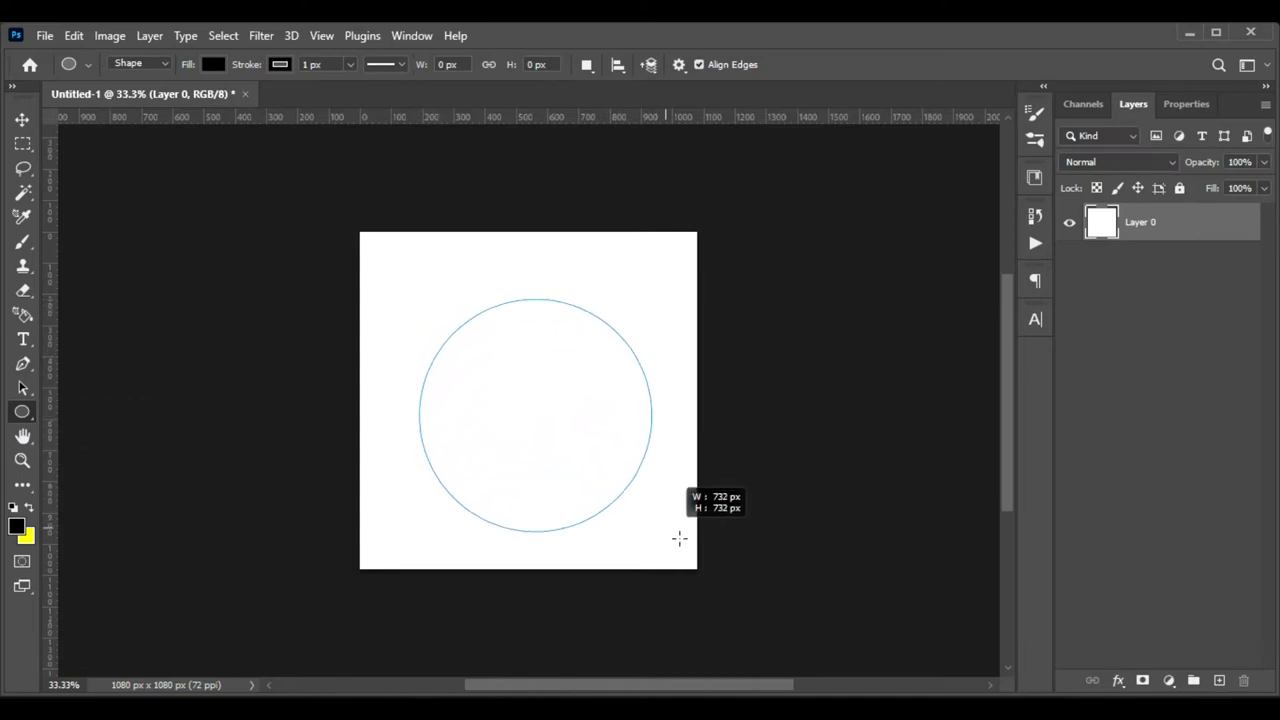
left_click_drag(680, 538, 683, 541)
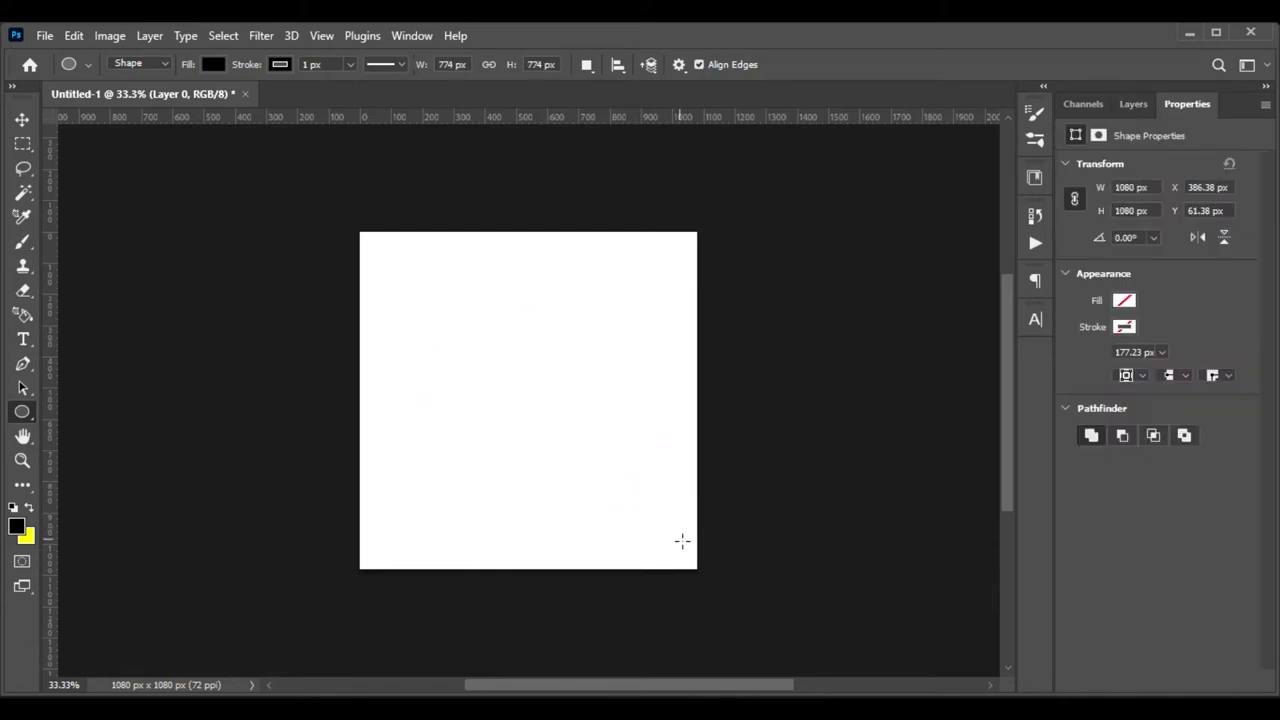
left_click(22, 119)
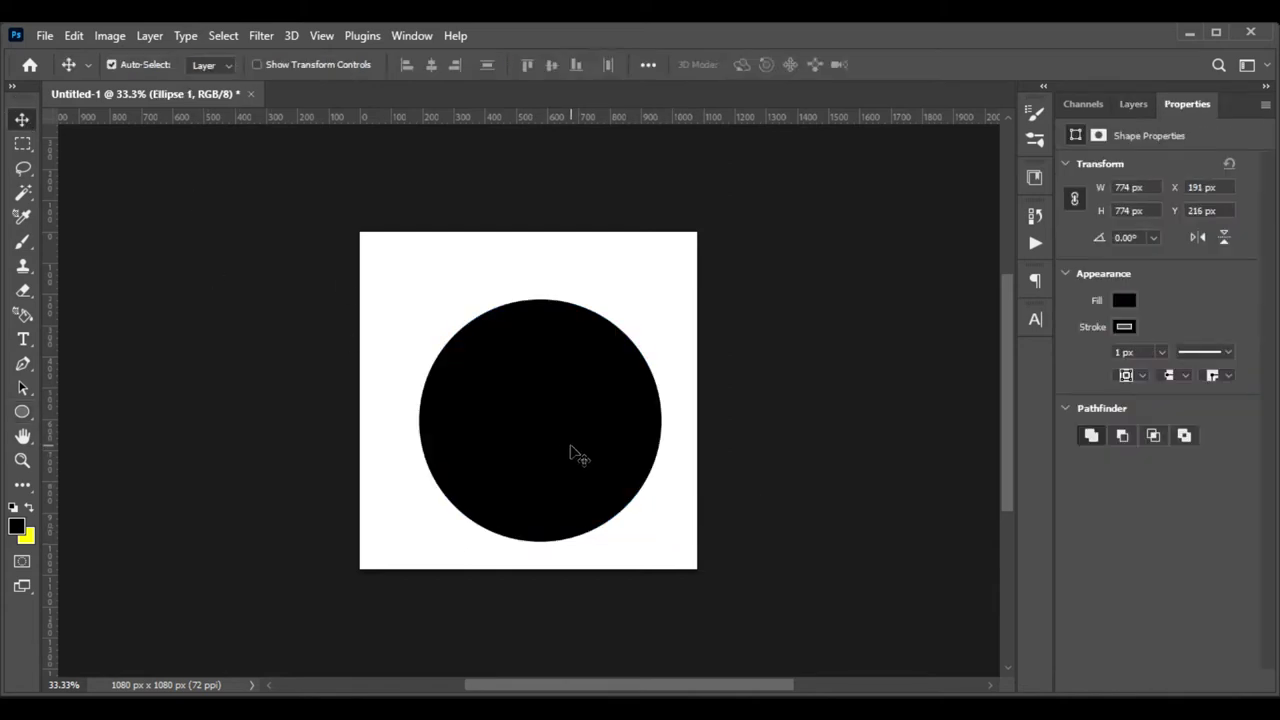
left_click_drag(567, 449, 552, 429)
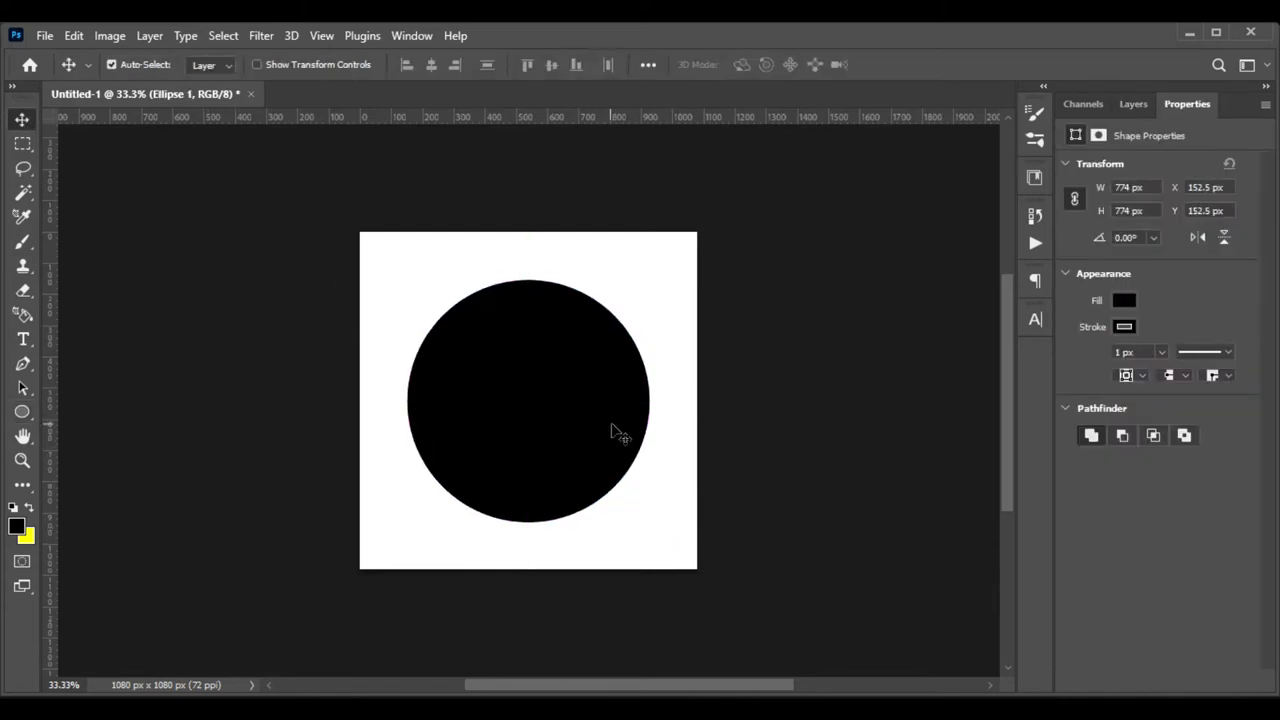
Give Ellipse 1 no fill and a black 121.85 px stroke, forming a thick ring
key("ctrl+plus")
left_click(1124, 300)
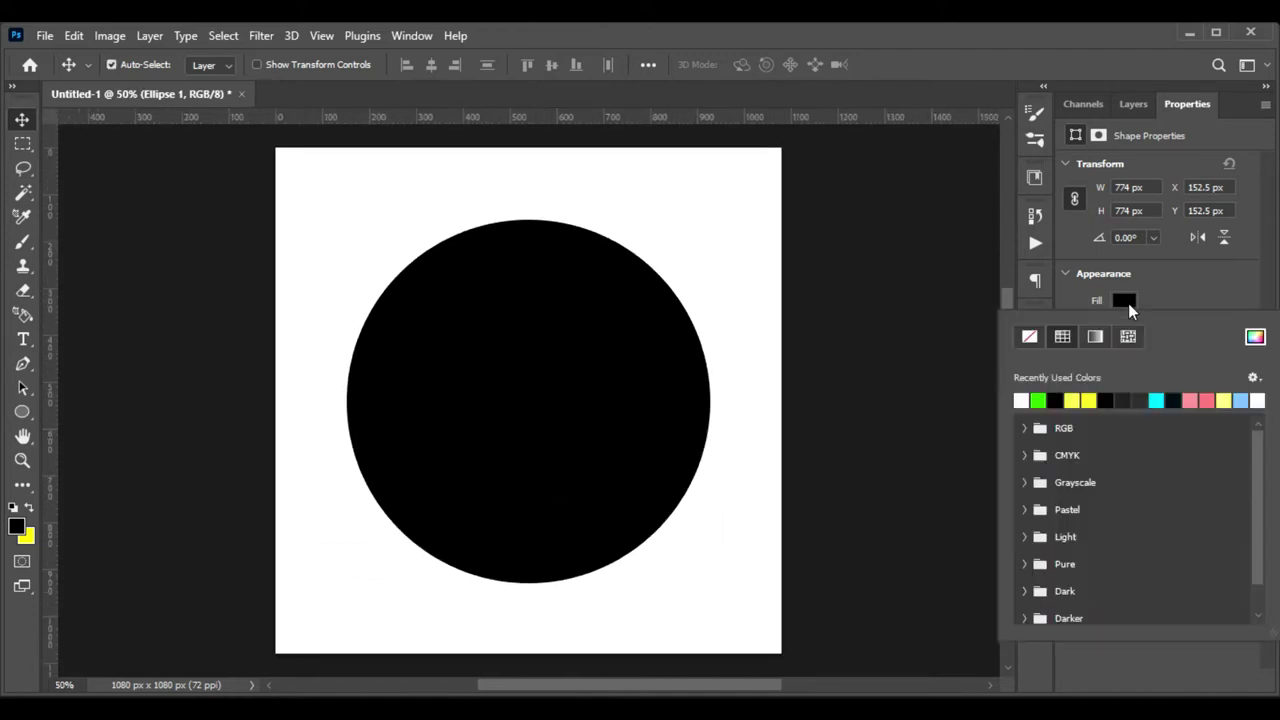
left_click(1030, 337)
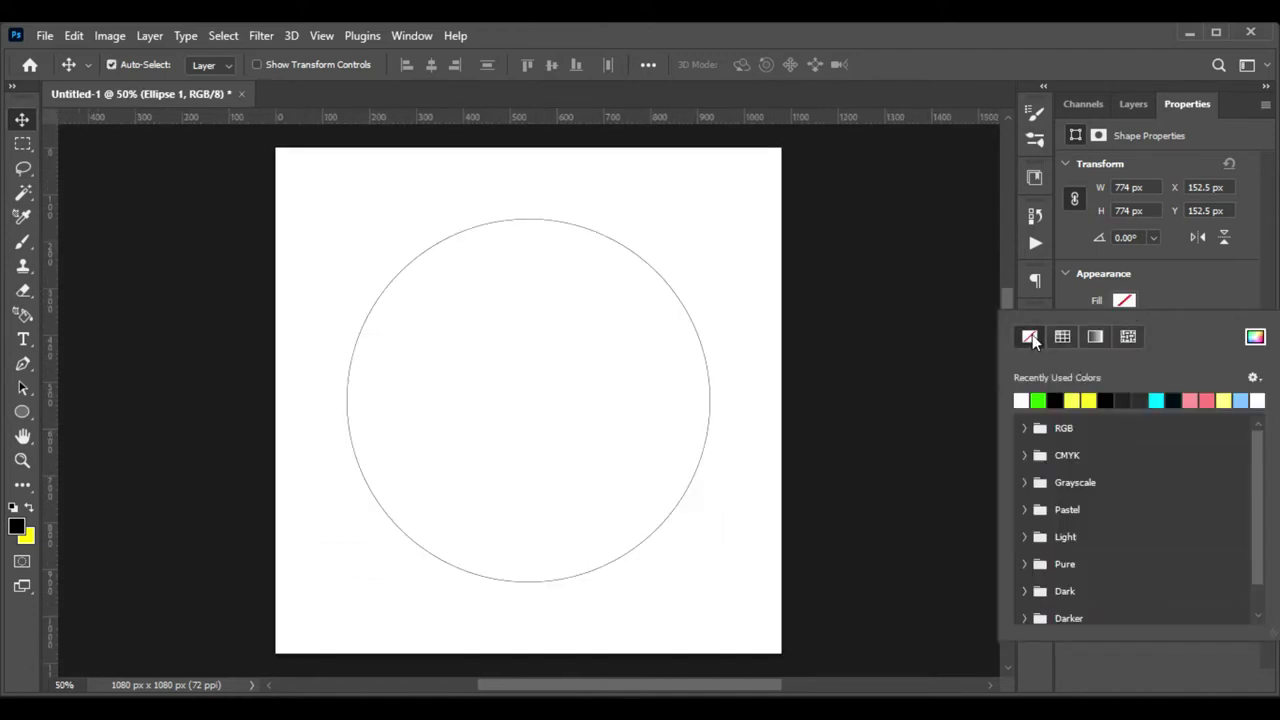
left_click(1189, 287)
left_click(1124, 327)
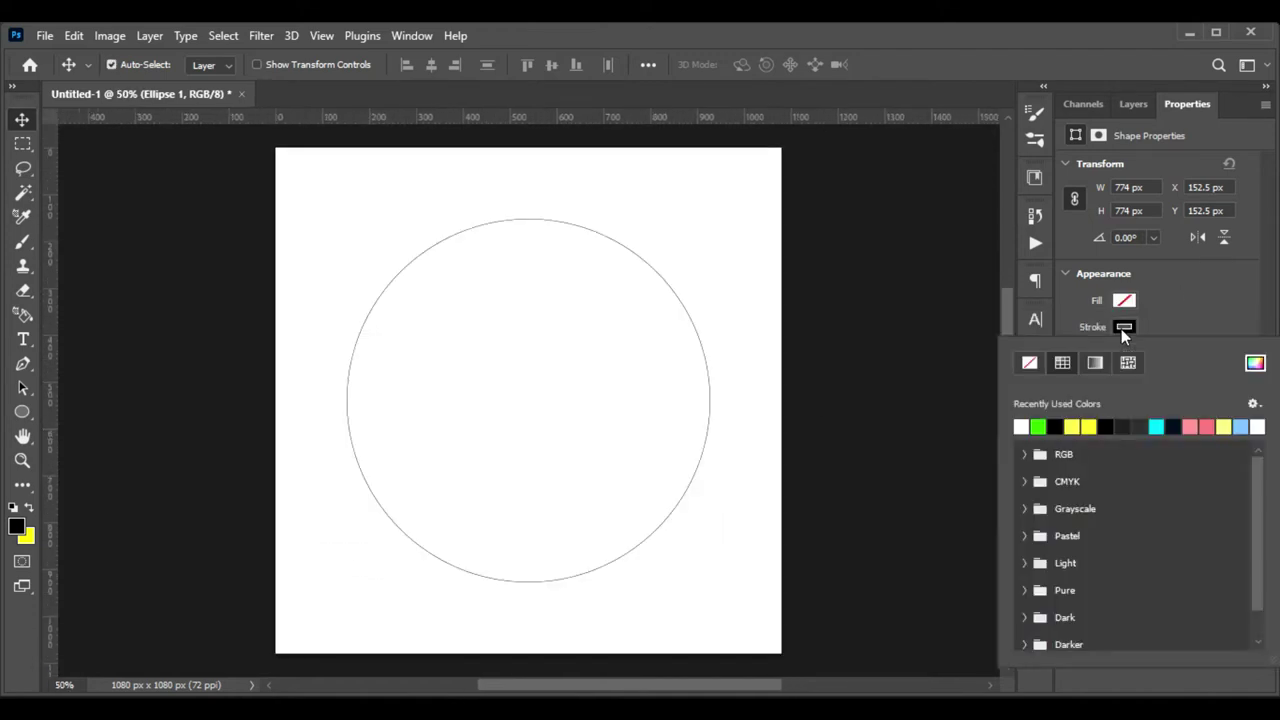
left_click(1038, 427)
left_click(1040, 427)
left_click(1221, 293)
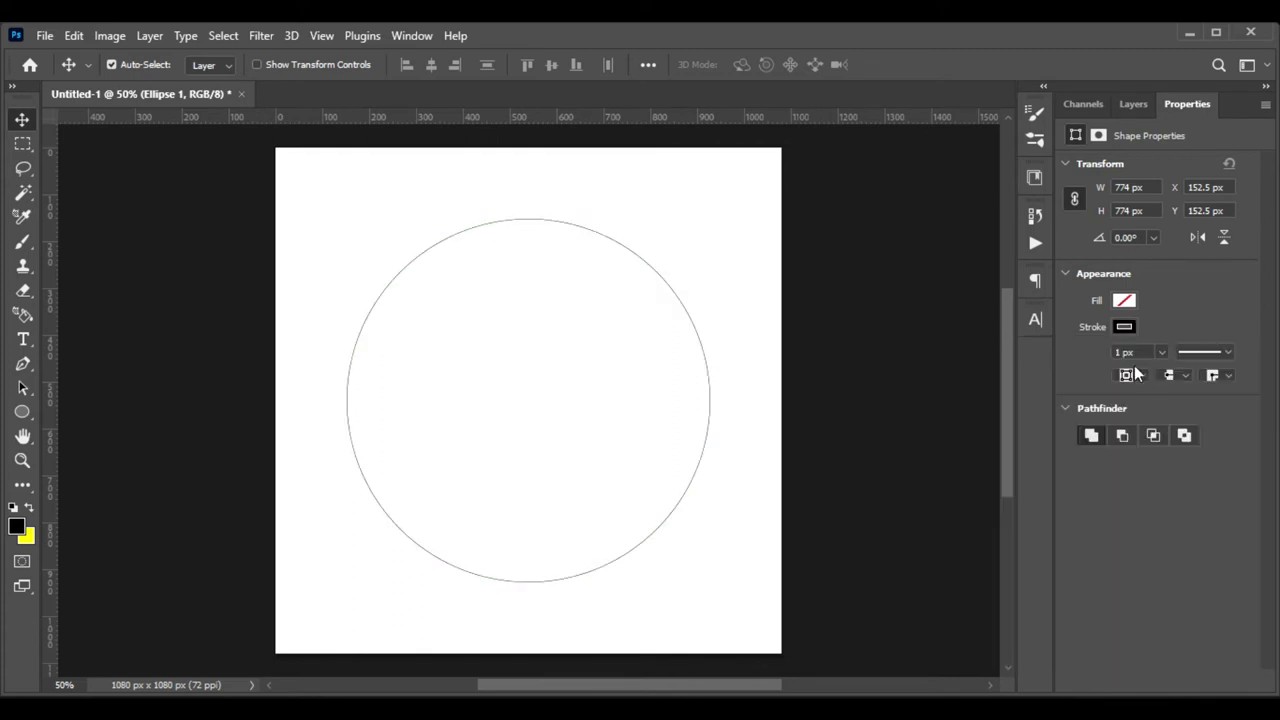
left_click(1162, 353)
left_click_drag(1162, 376, 1221, 372)
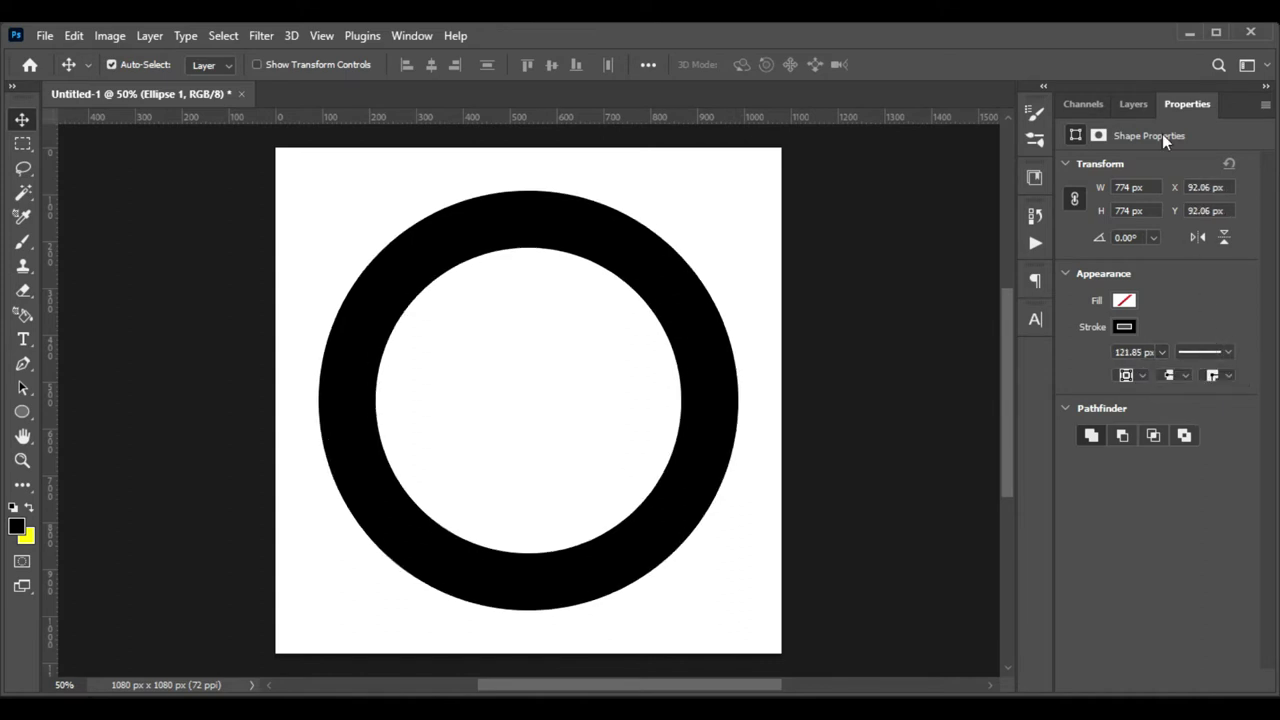
left_click(1132, 104)
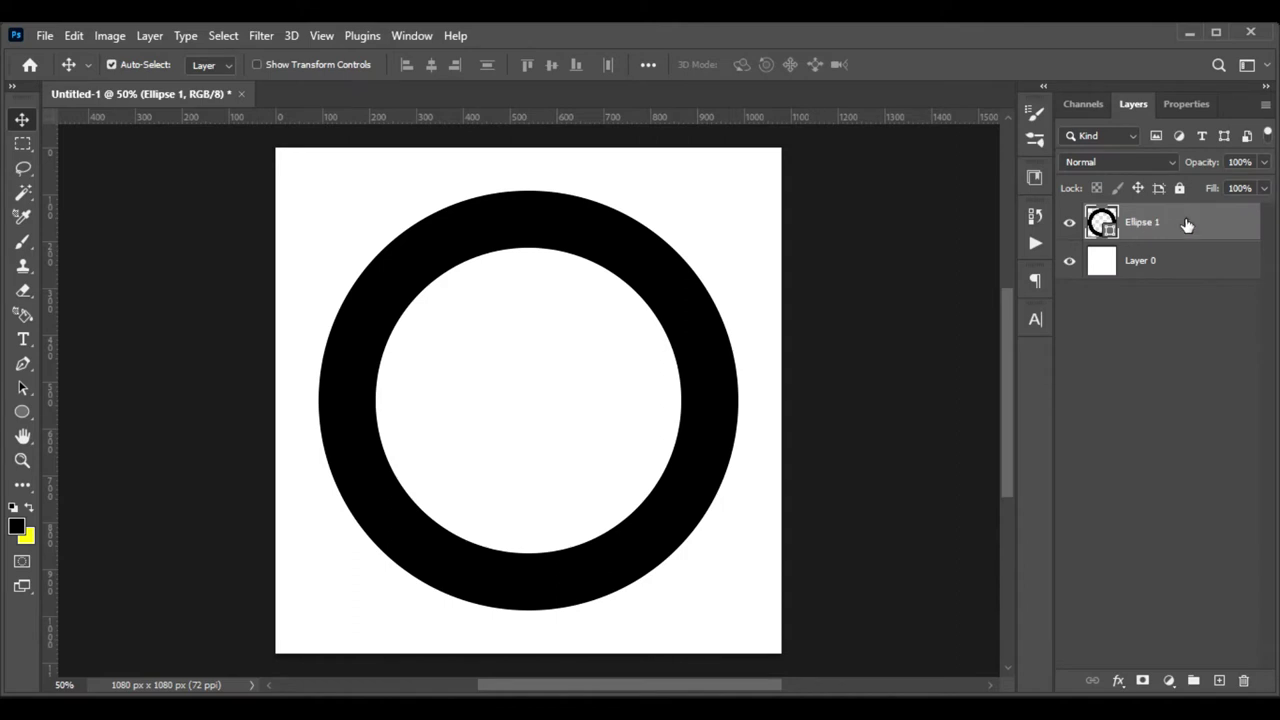
Enable Gradient Overlay via fx > Blending Options and open its Gray, White gradient for editing
left_click(1118, 680)
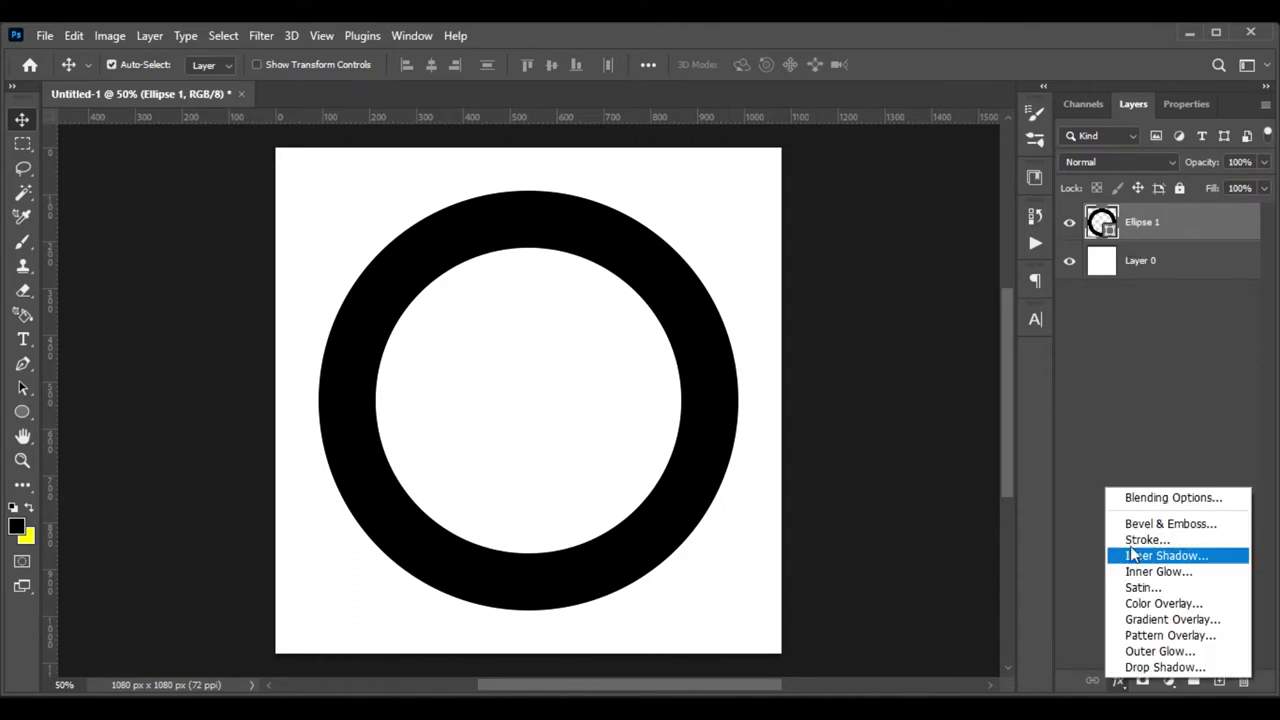
left_click(1128, 499)
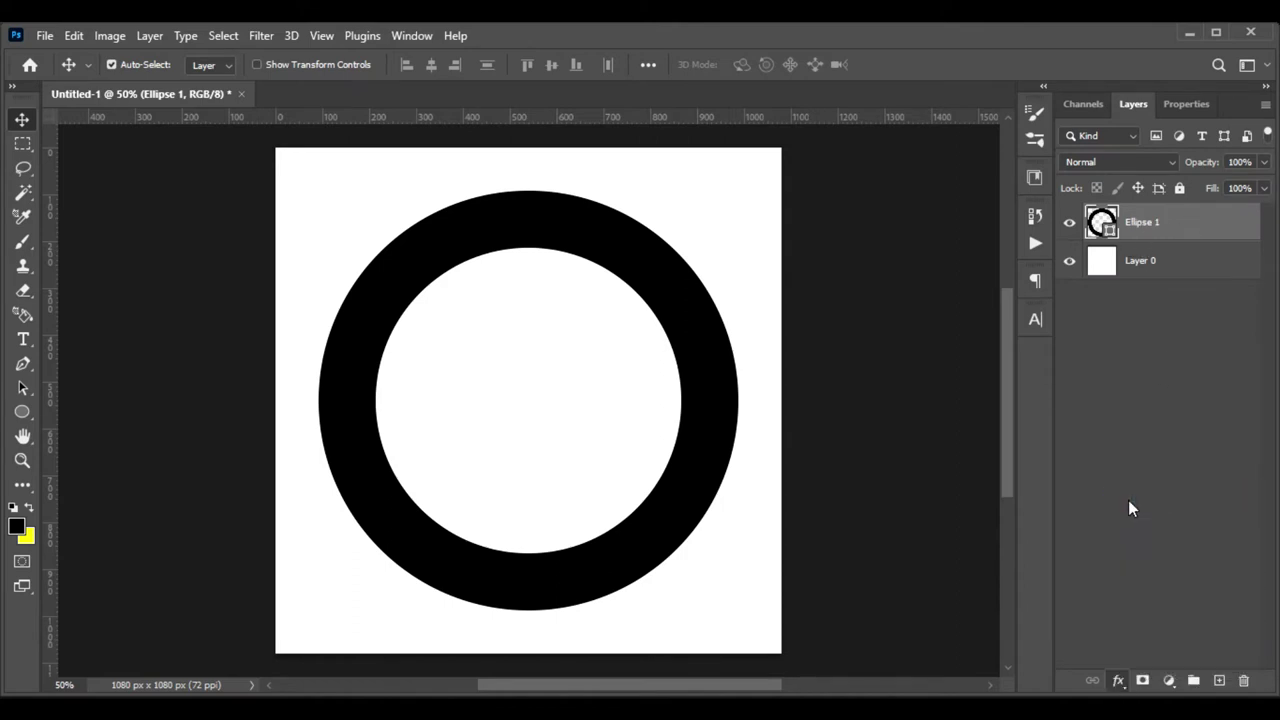
left_click_drag(828, 222, 920, 130)
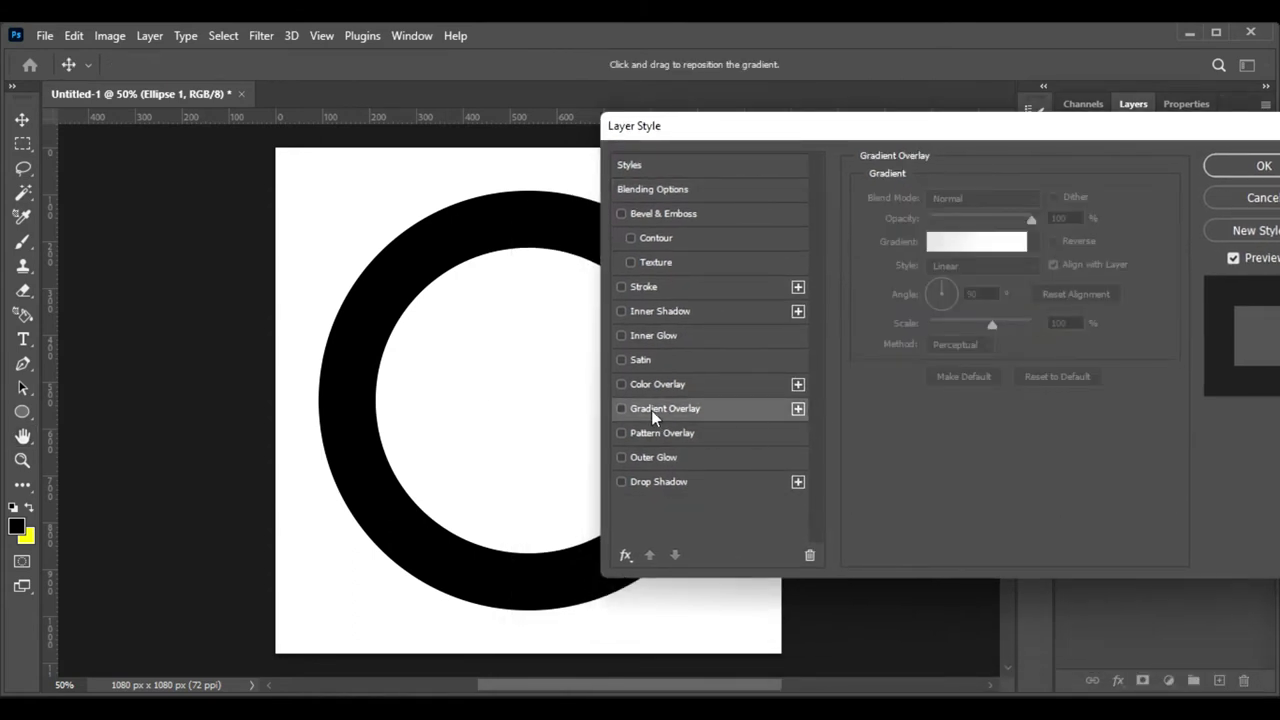
left_click(640, 413)
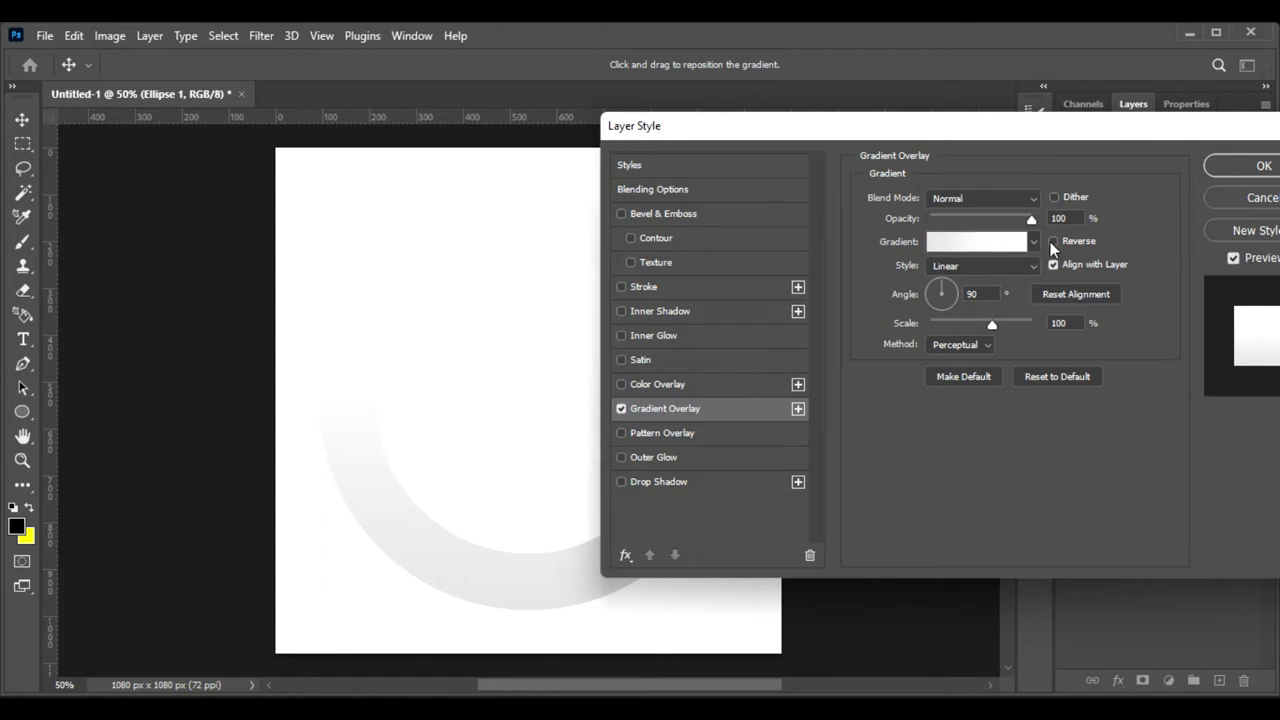
left_click(1032, 242)
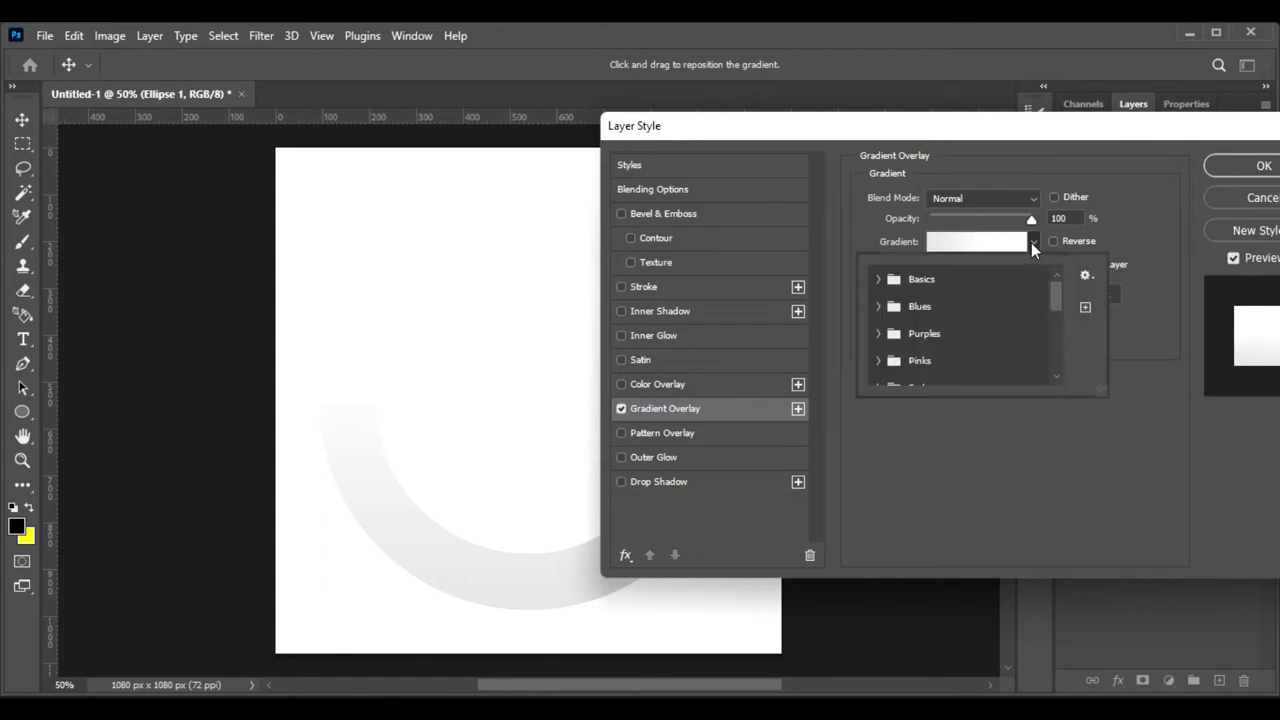
left_click(956, 248)
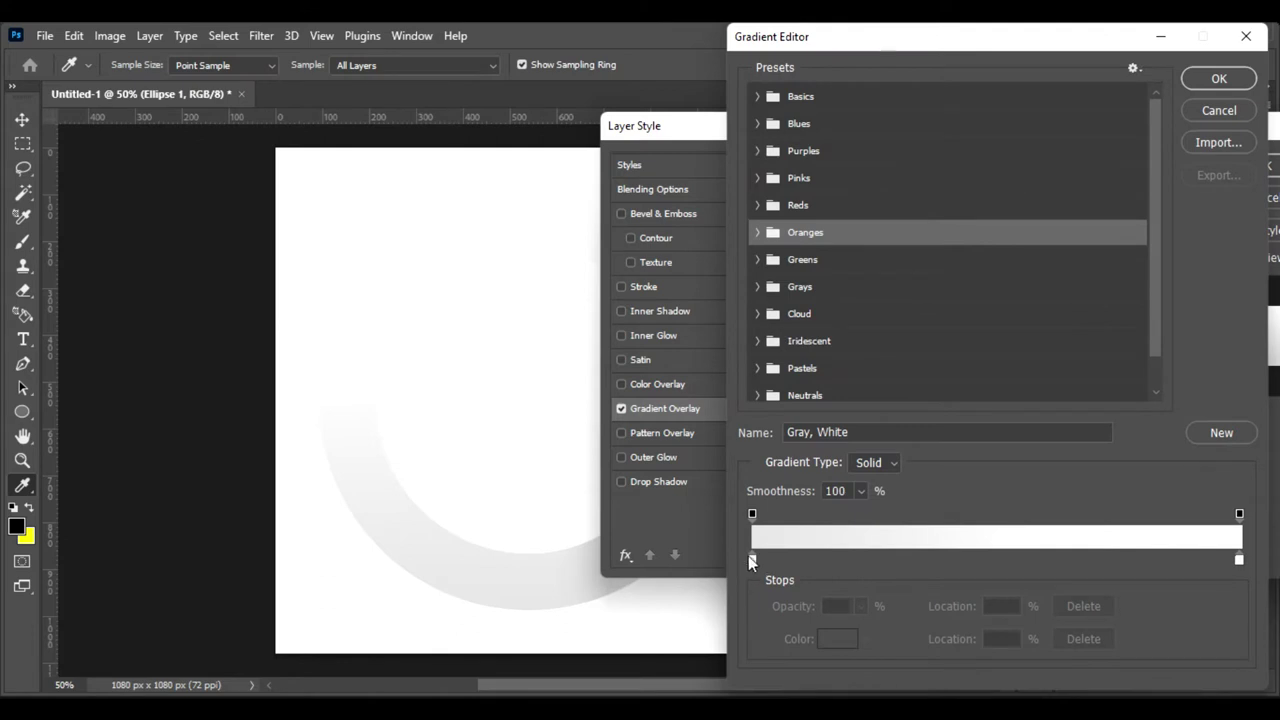
Make the left gradient stop black, add two black stops, and delete the white end stop
left_click(752, 560)
double_click(754, 561)
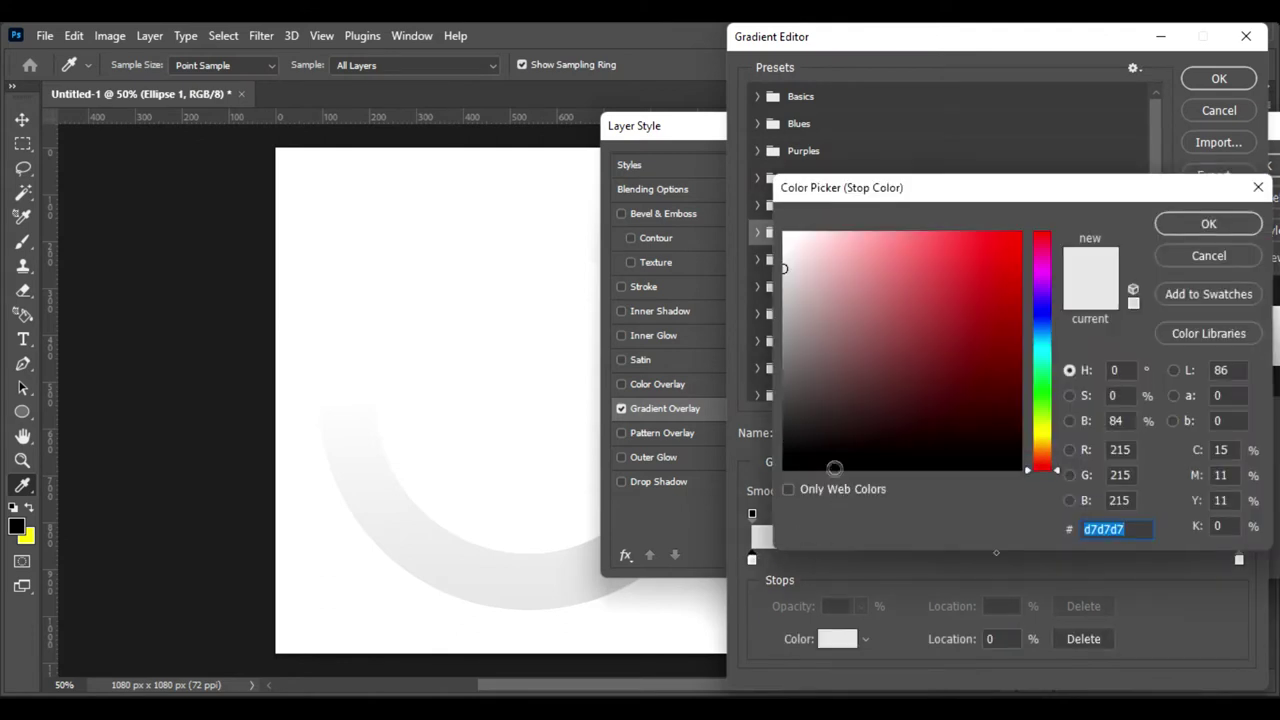
left_click(784, 448)
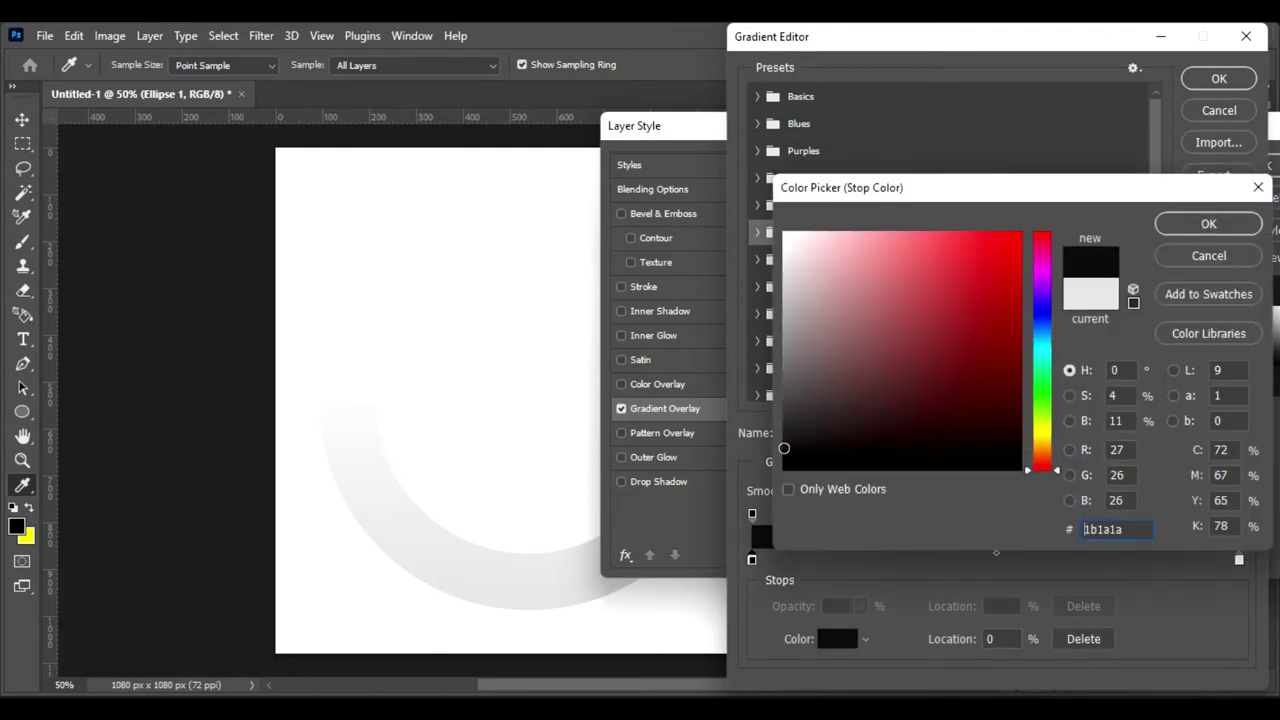
left_click(1208, 223)
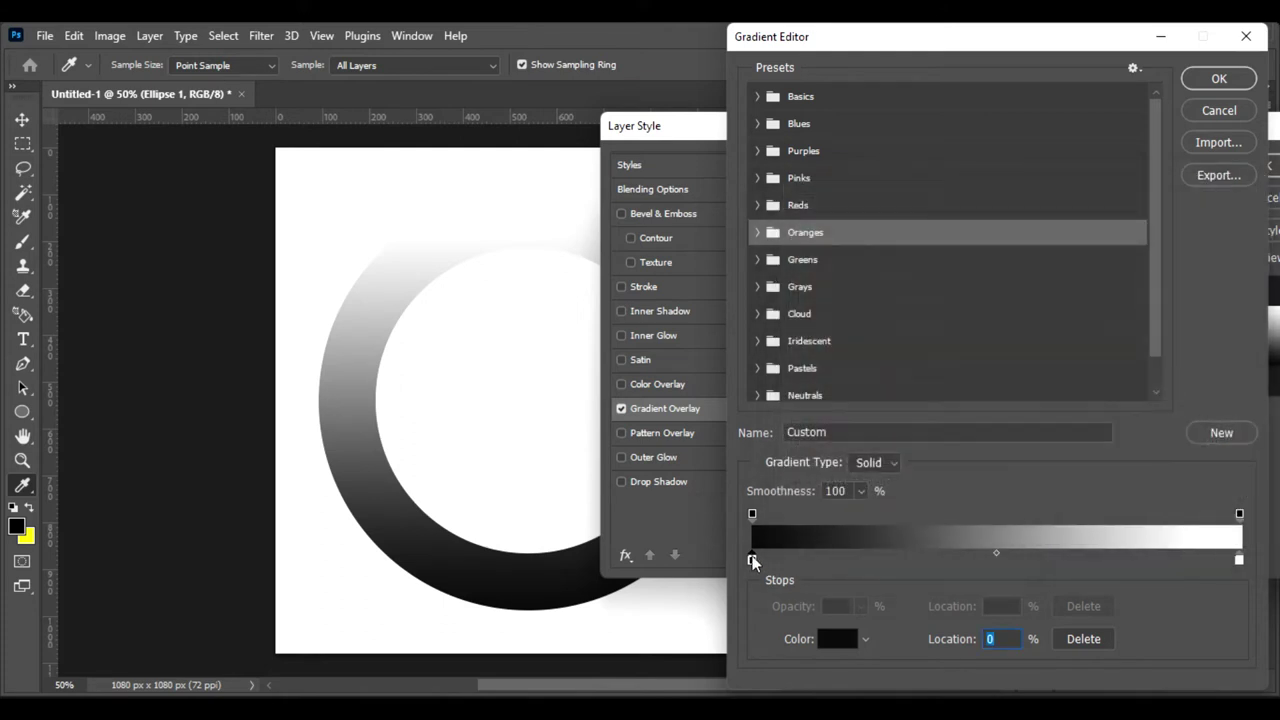
left_click(1020, 560)
left_click(1204, 560)
mouse_move(1239, 560)
left_mouse_down()
mouse_move(1228, 589)
mouse_move(1245, 566)
left_mouse_up()
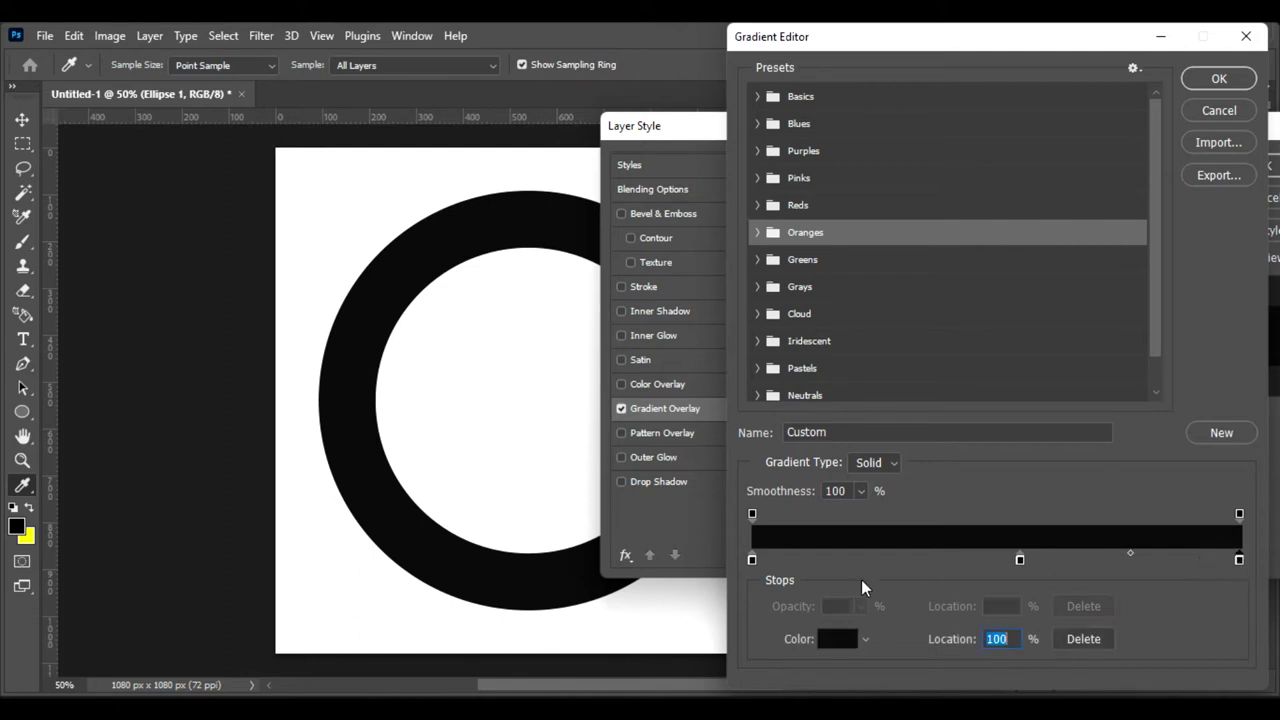
Add a 12ff00 green stop near 28% flanked by black stops, and apply the gradient
left_click(892, 562)
double_click(891, 561)
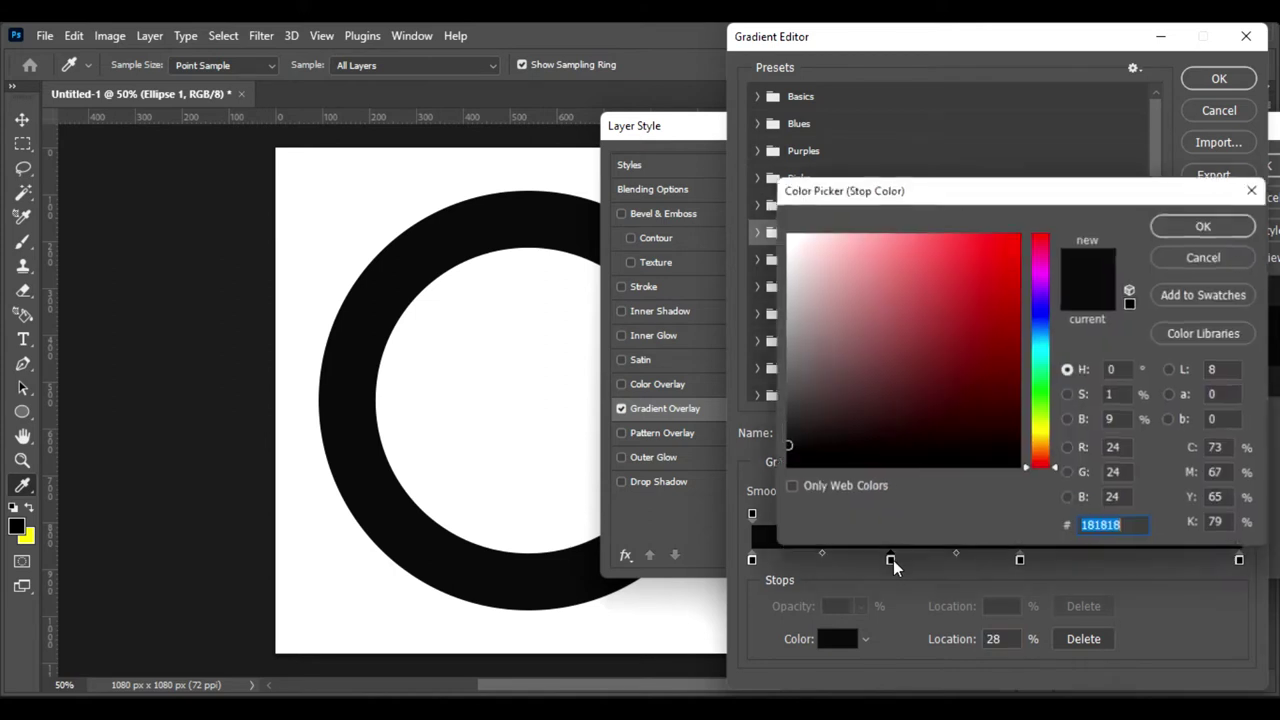
left_click(1046, 398)
left_click_drag(995, 275, 1054, 215)
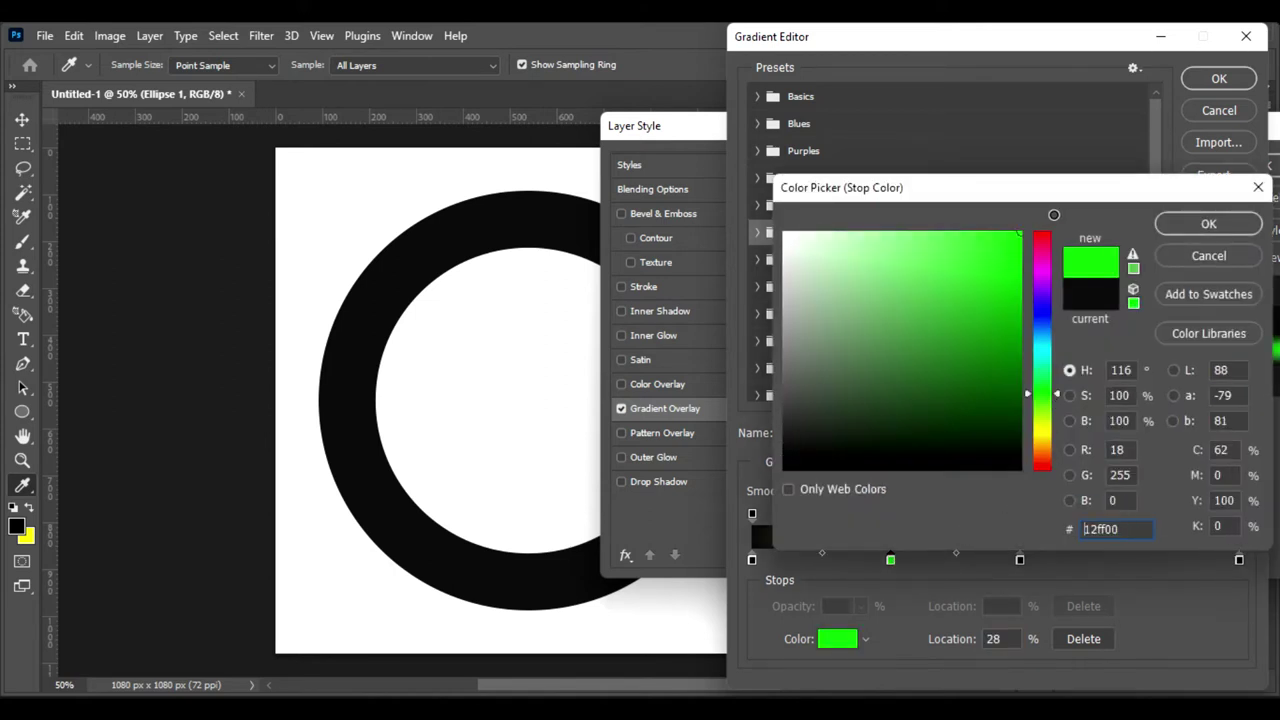
left_click(1206, 223)
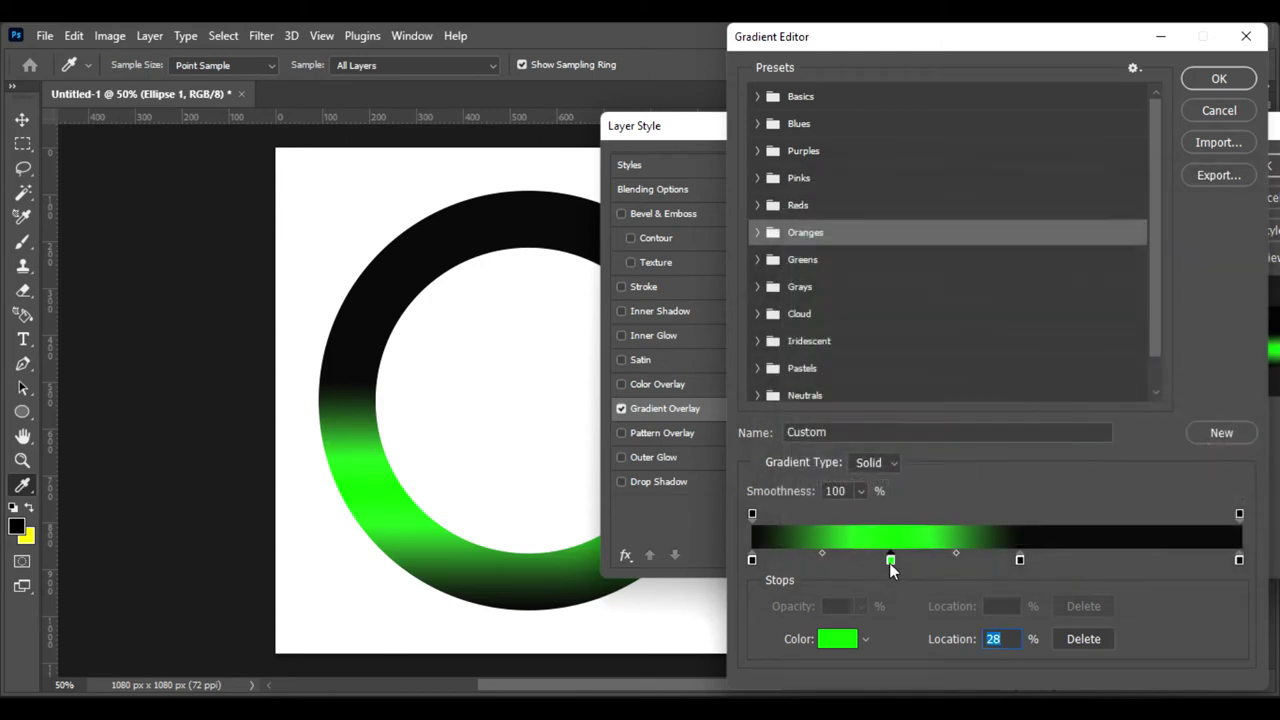
left_click_drag(891, 562, 879, 562)
left_click_drag(1020, 562, 877, 561)
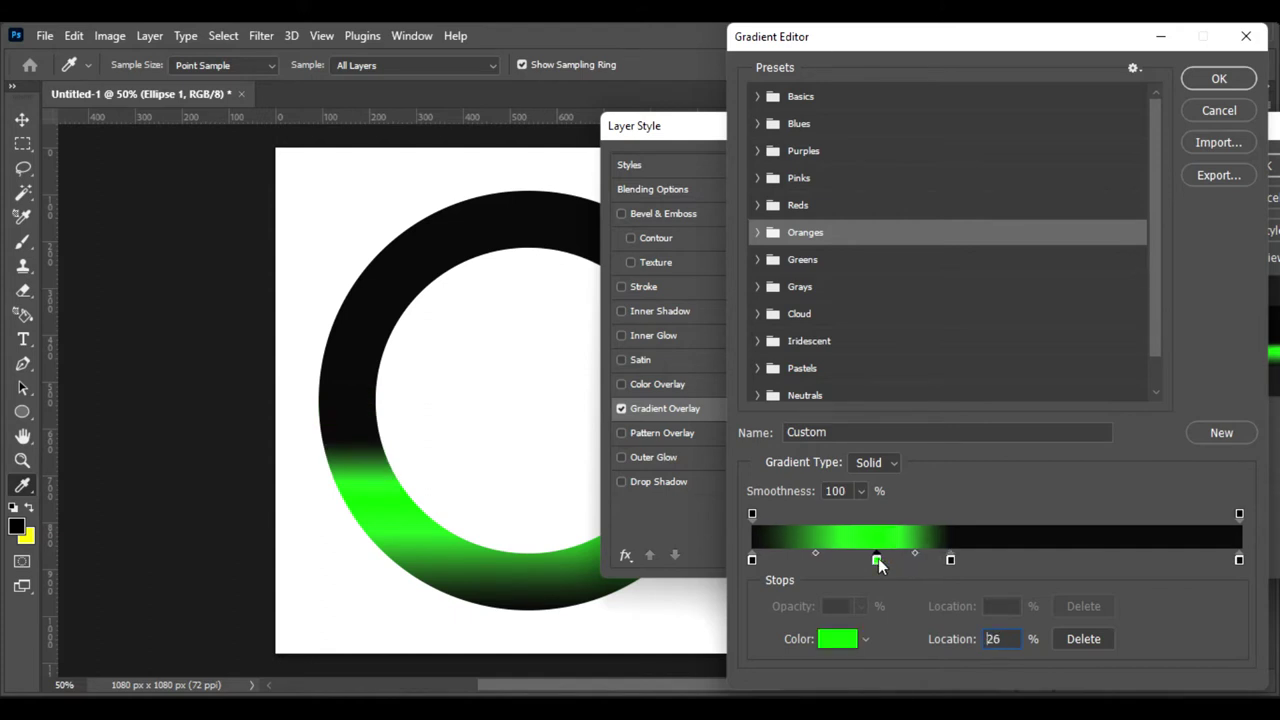
left_click(950, 562)
left_click(1216, 80)
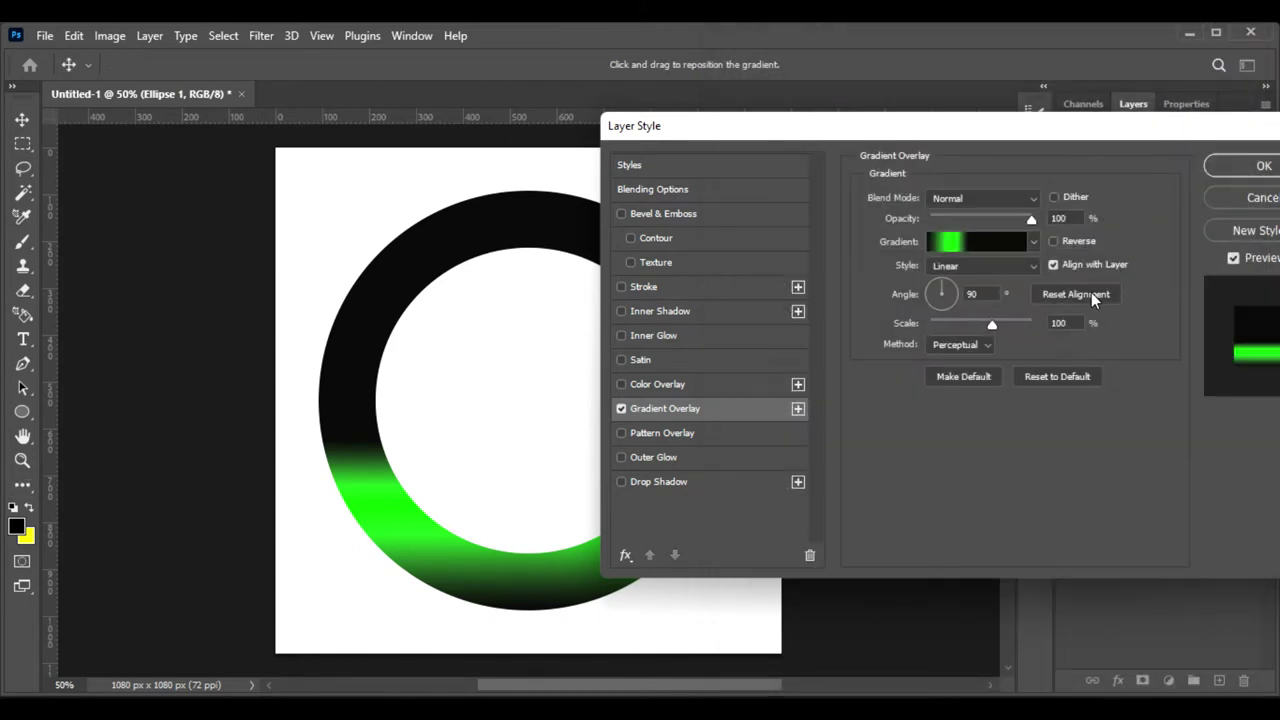
Switch the Gradient Overlay style to Angle
left_click(1020, 265)
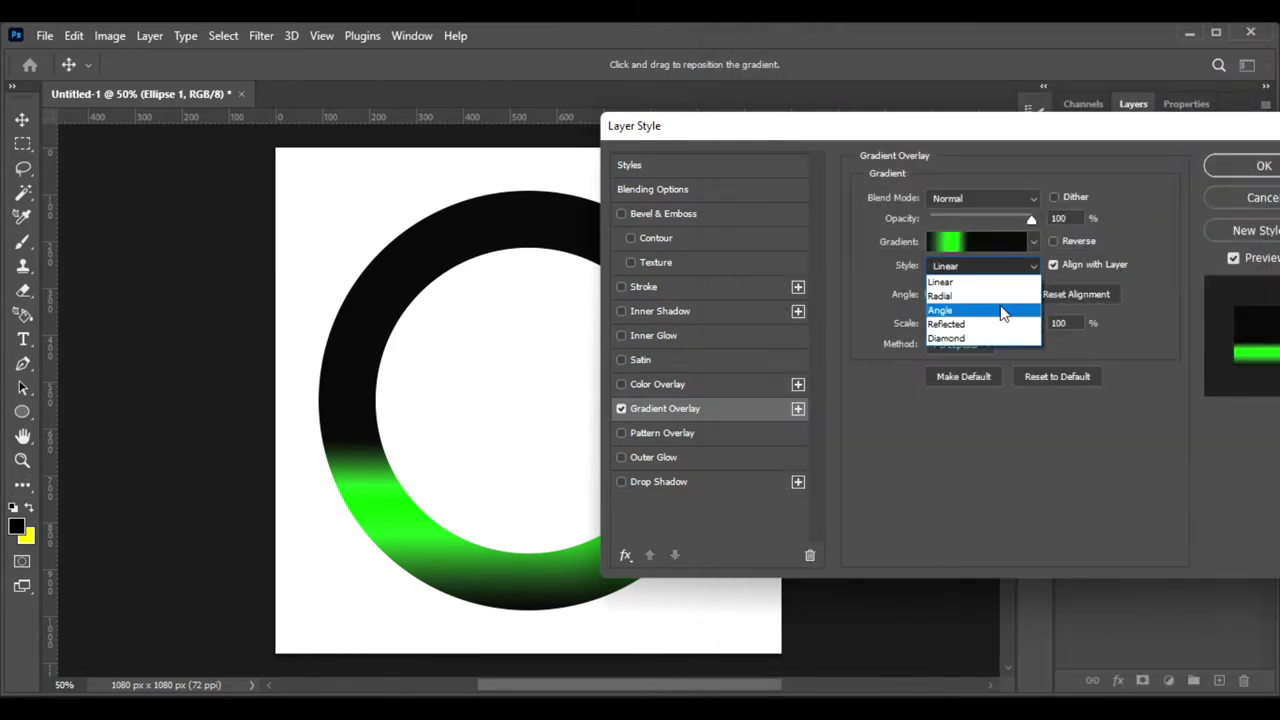
left_click(1003, 313)
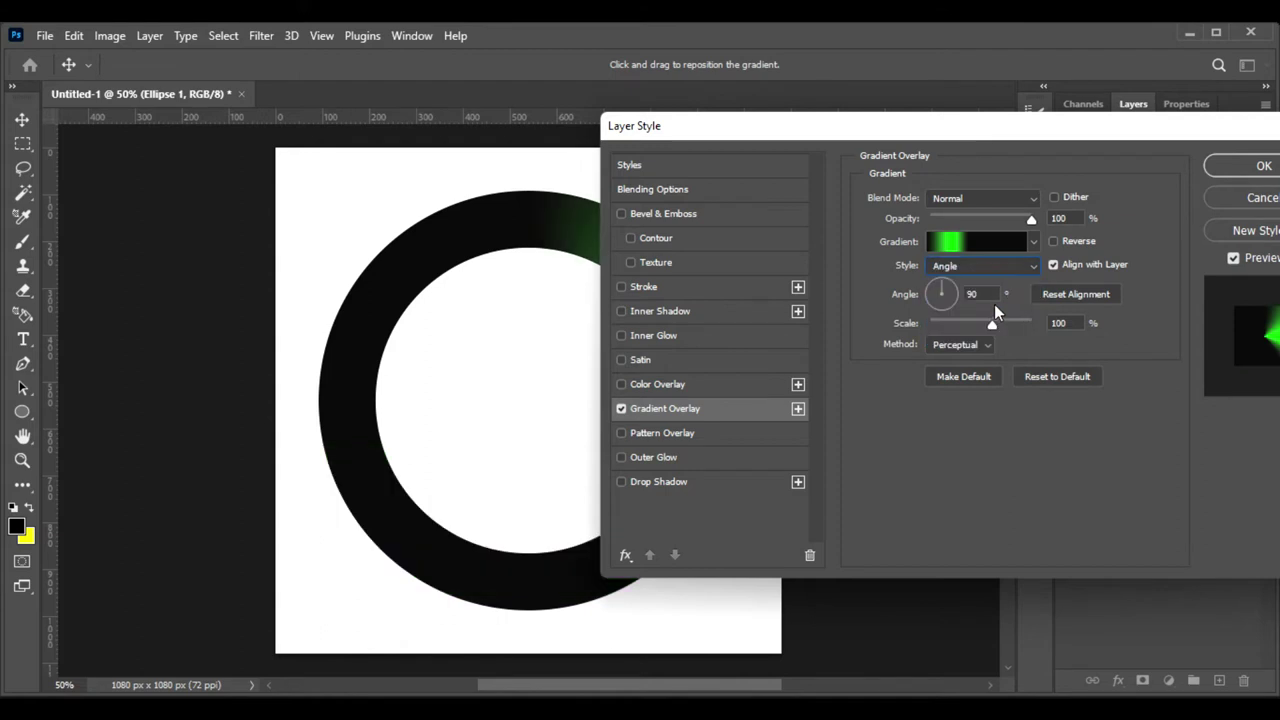
left_click_drag(950, 127, 1098, 77)
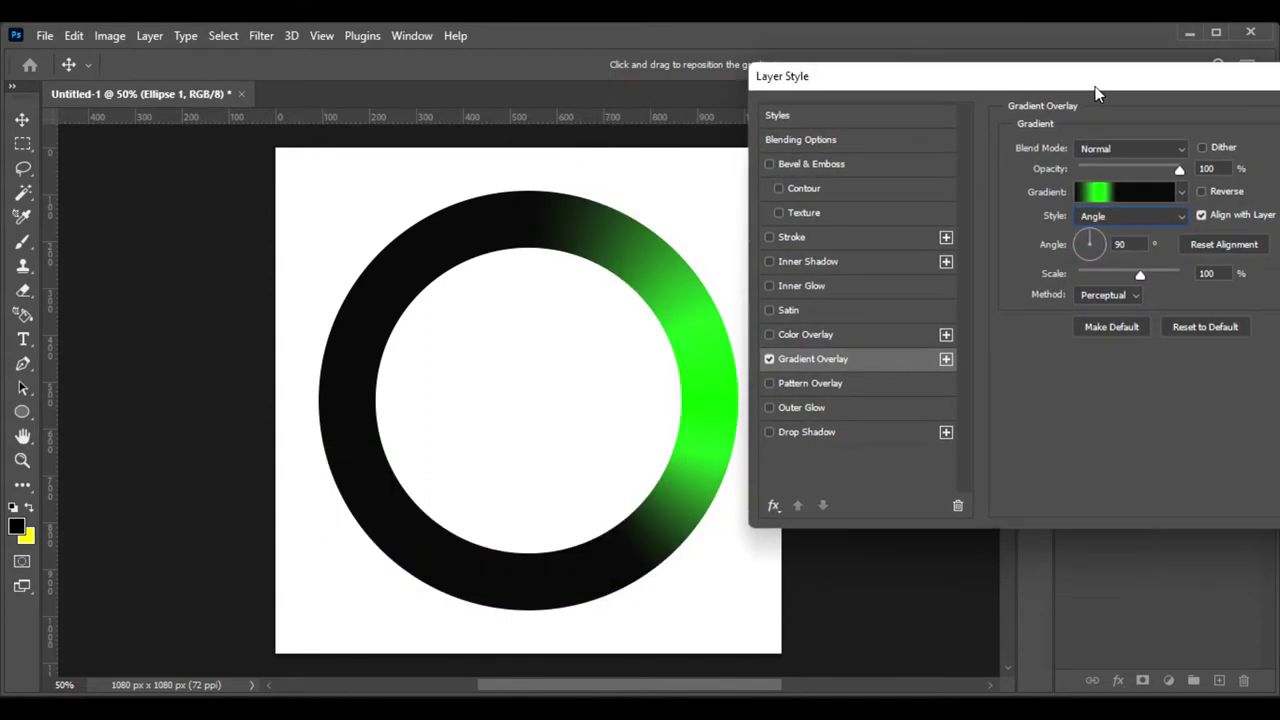
Move the green stop to about 22% and the black stop to 44%, then confirm
left_click(1115, 193)
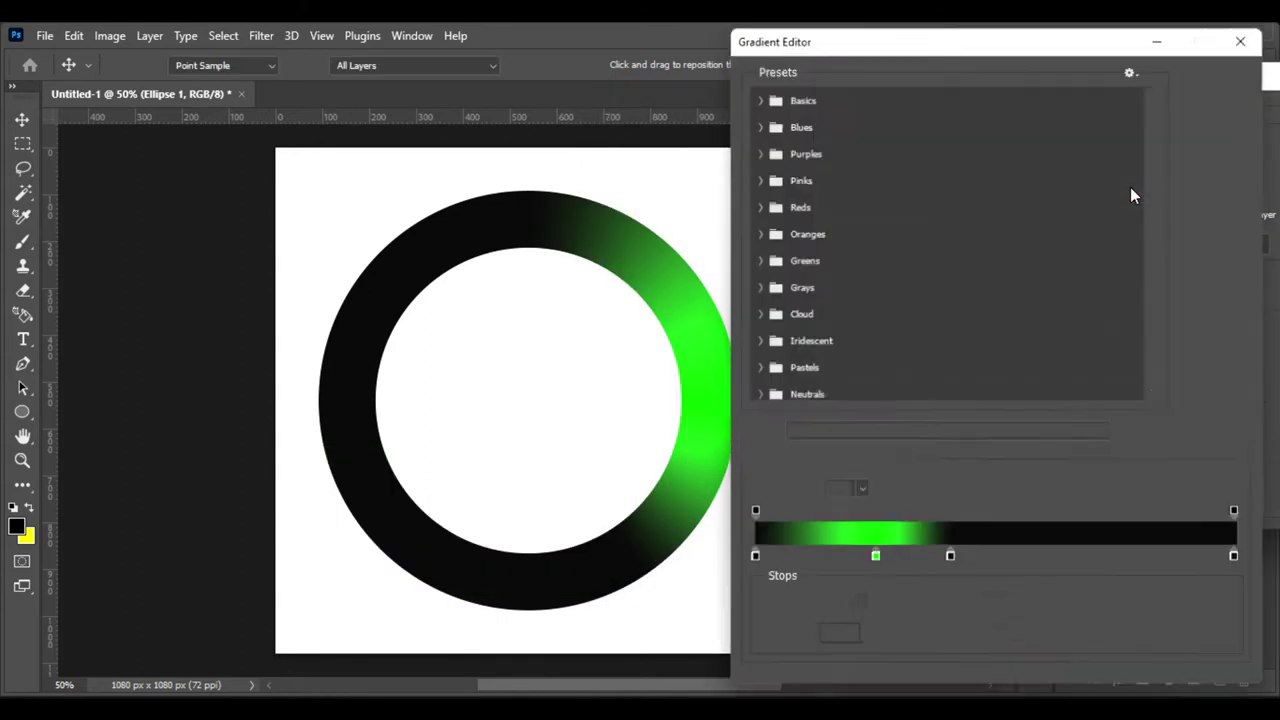
left_click(875, 560)
mouse_move(874, 560)
left_mouse_down()
mouse_move(860, 562)
mouse_move(980, 561)
mouse_move(897, 562)
left_mouse_up()
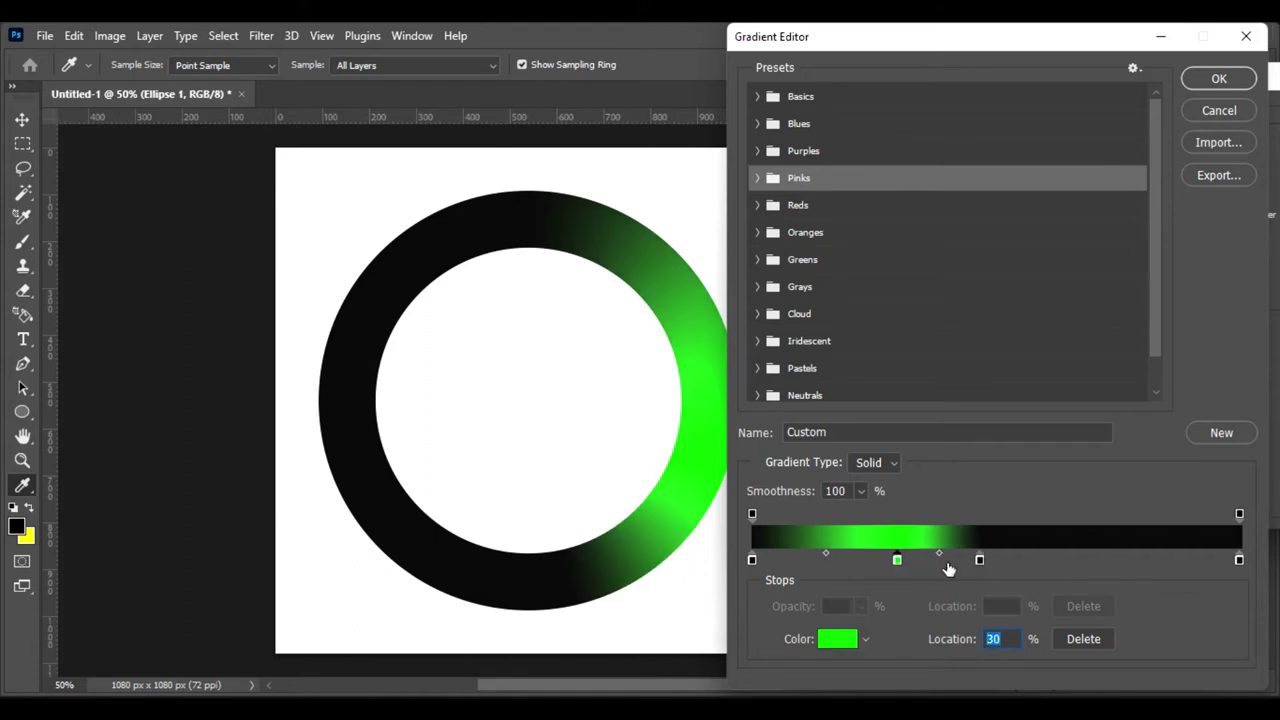
left_click_drag(980, 559, 968, 562)
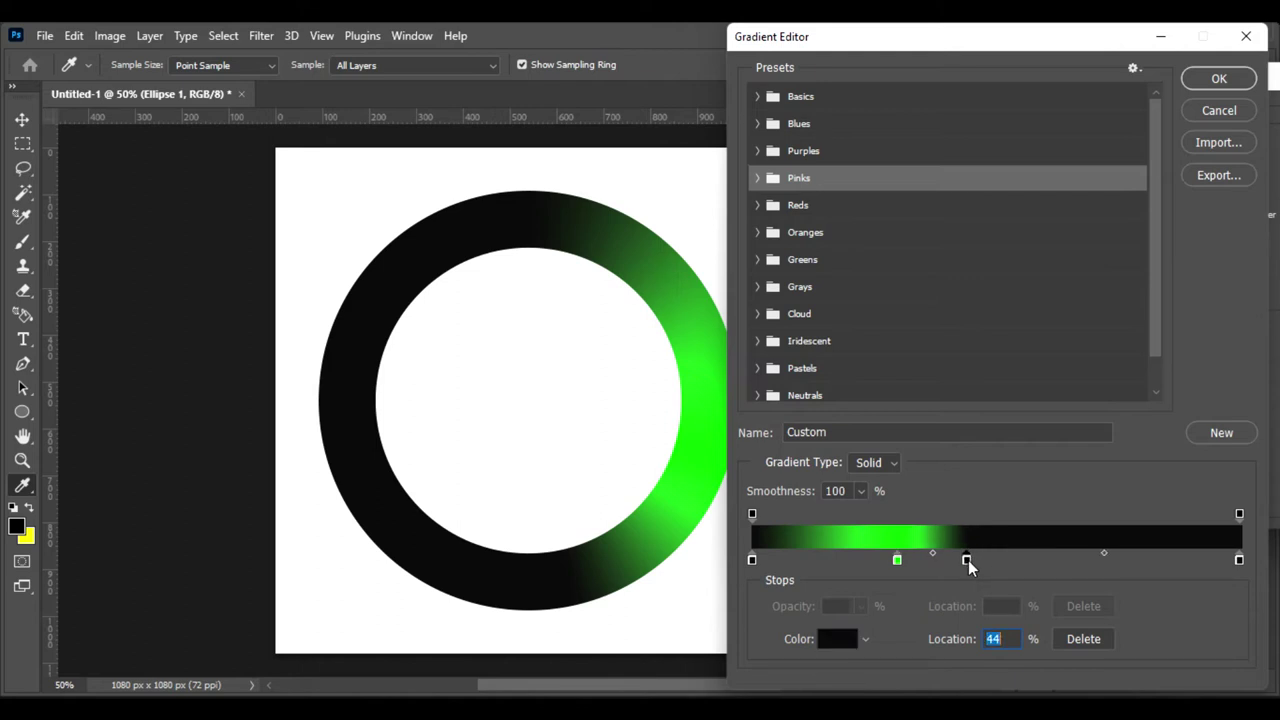
left_click(1196, 82)
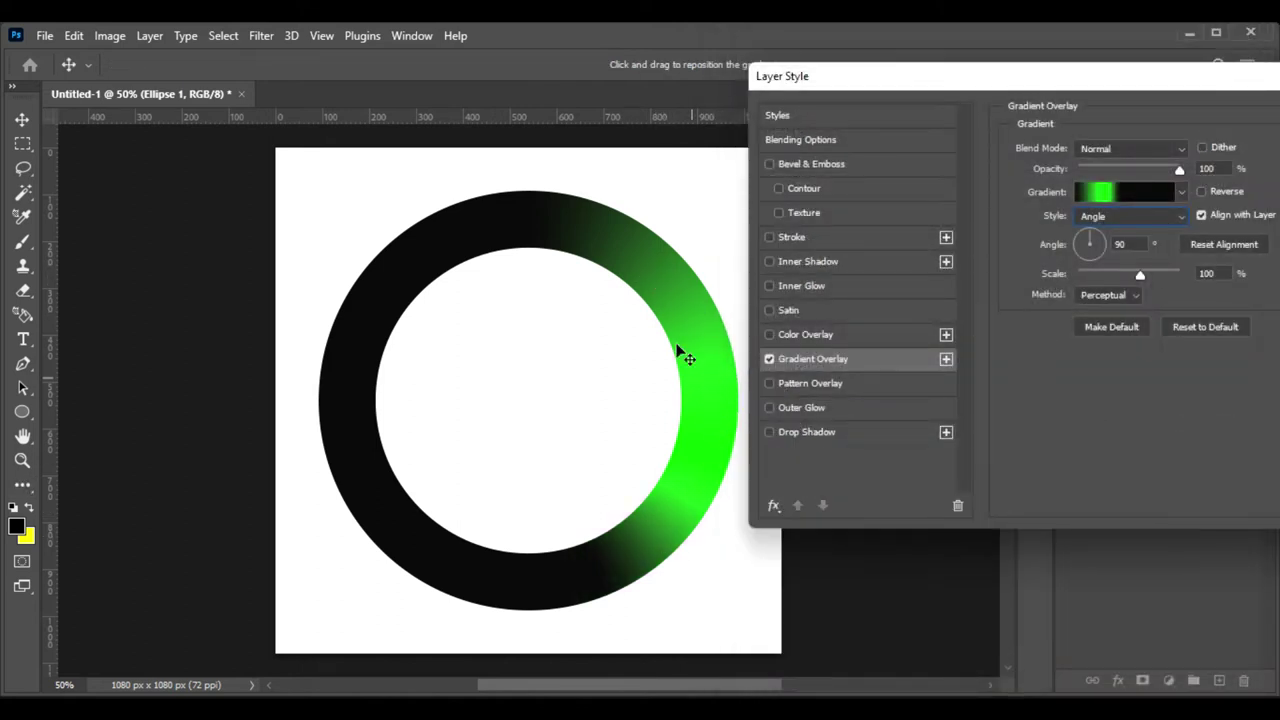
Enable Inner Glow: Overlay blend, 100% opacity, solid white colour, size 25 px
left_click(812, 286)
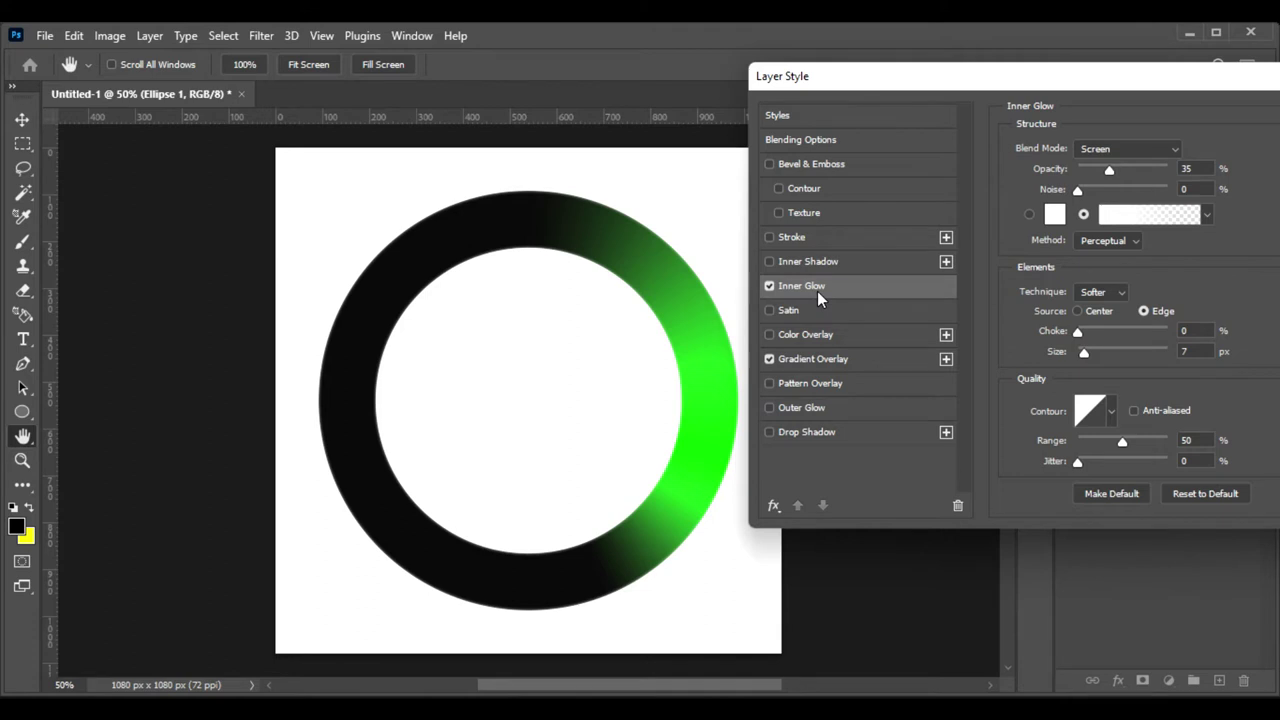
left_click(1093, 150)
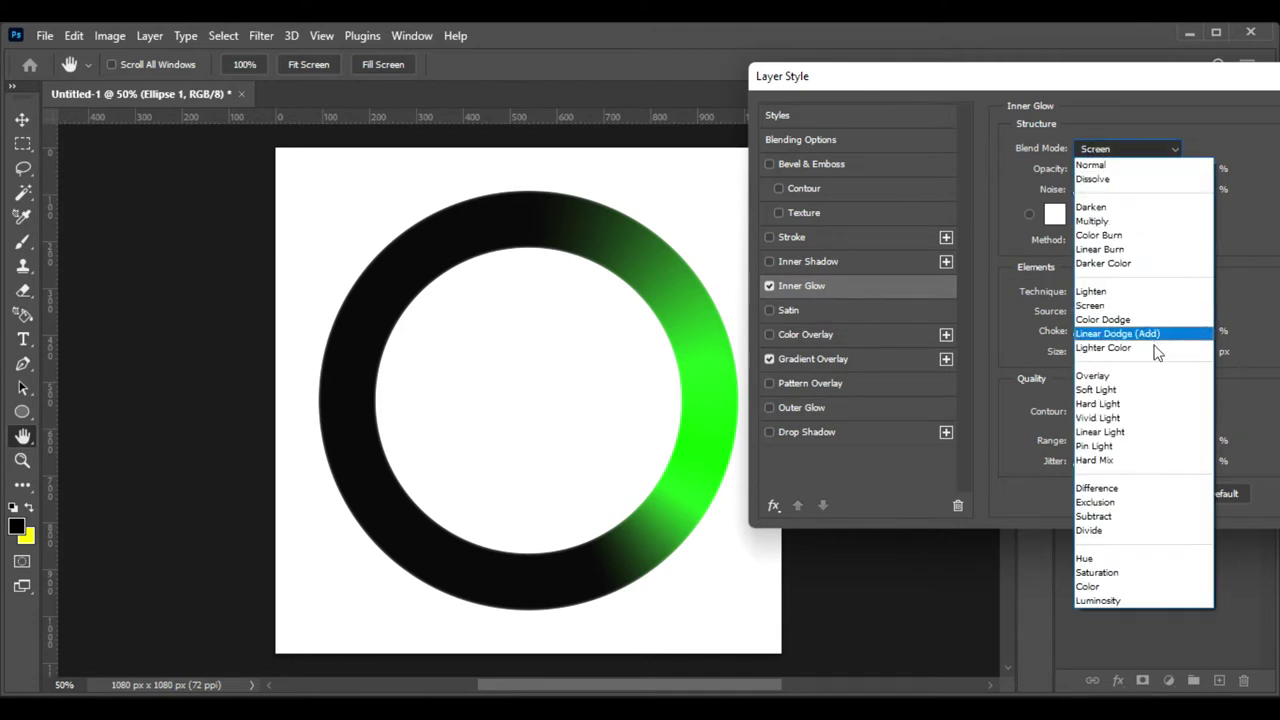
left_click(1150, 378)
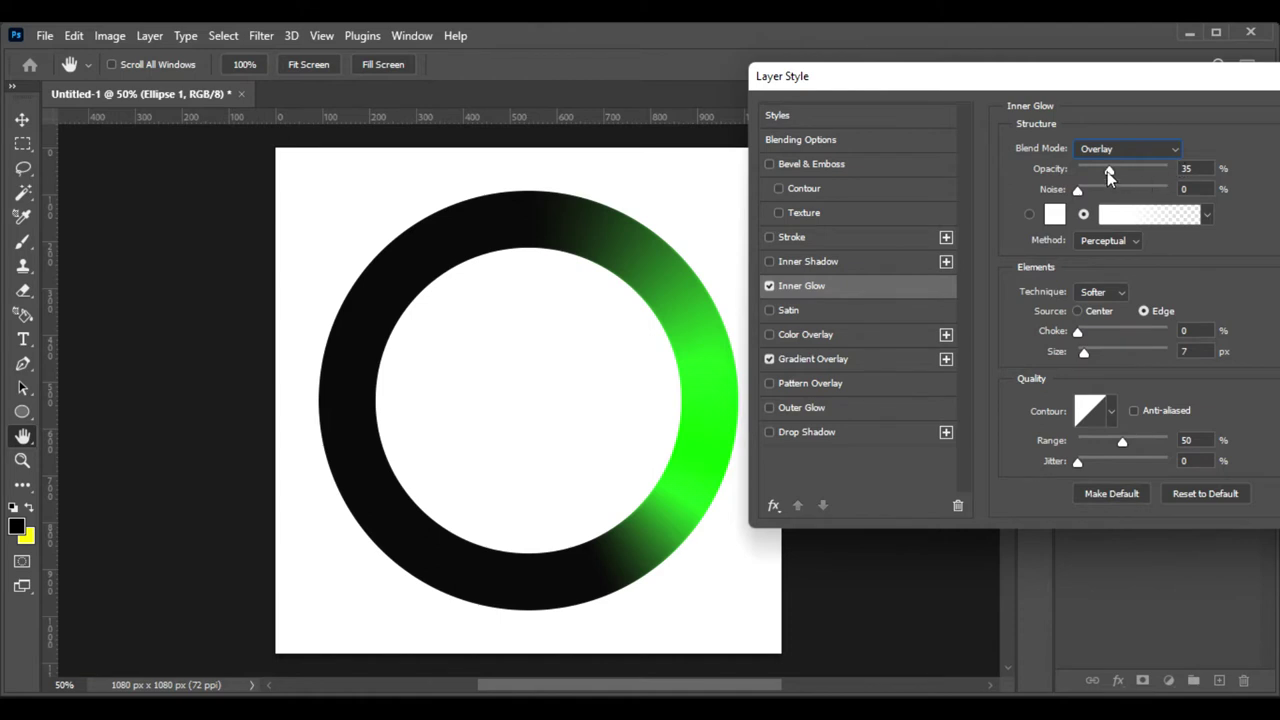
key("Tab")
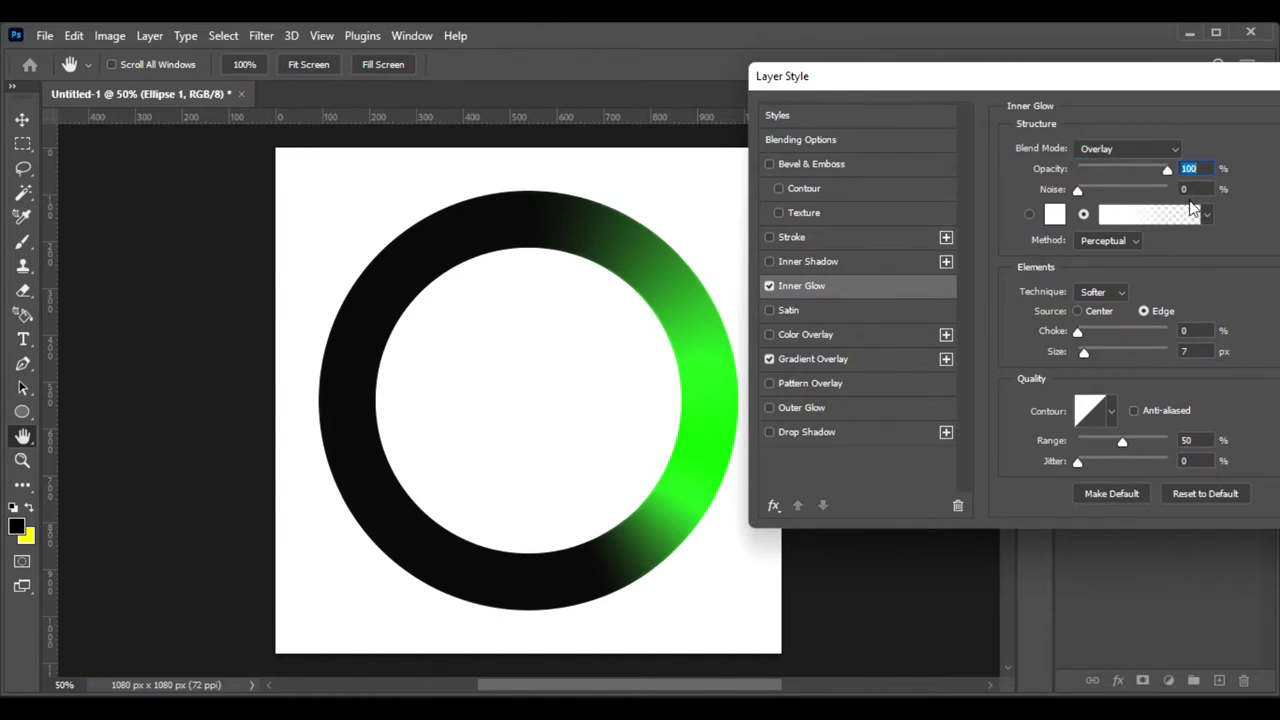
left_click(1033, 215)
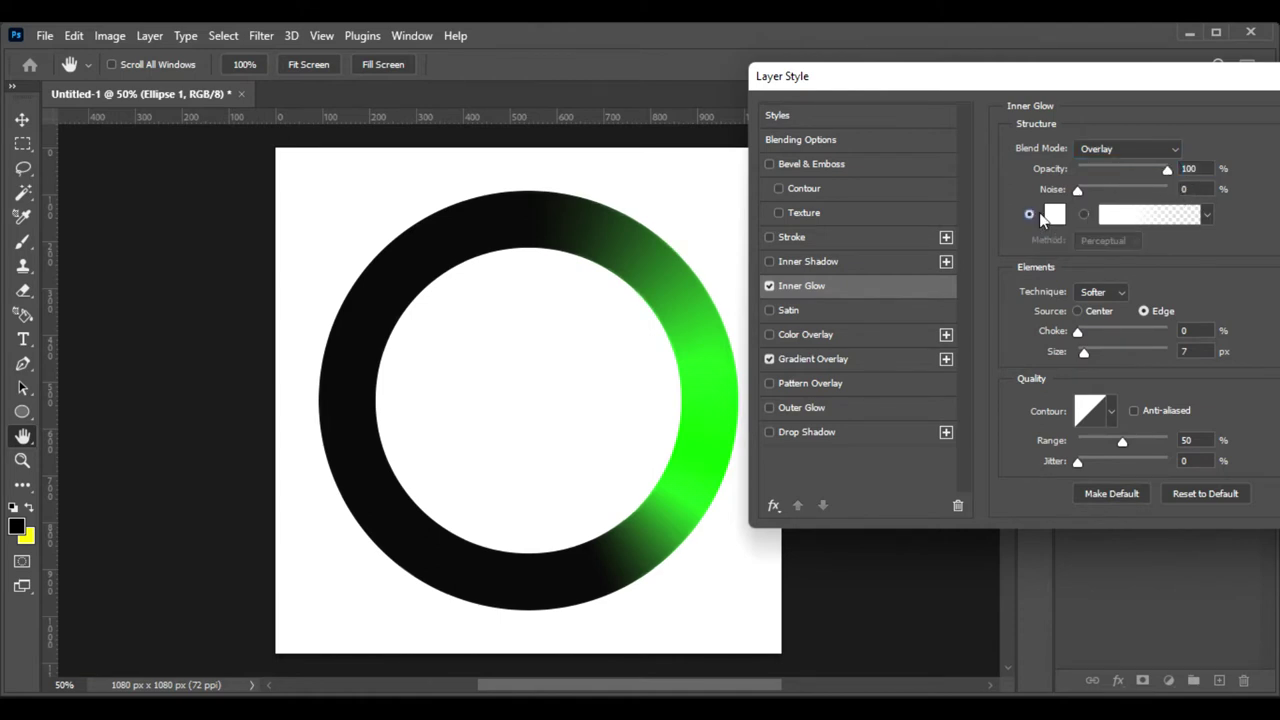
left_click(1143, 311)
left_click(1185, 350)
type("25")
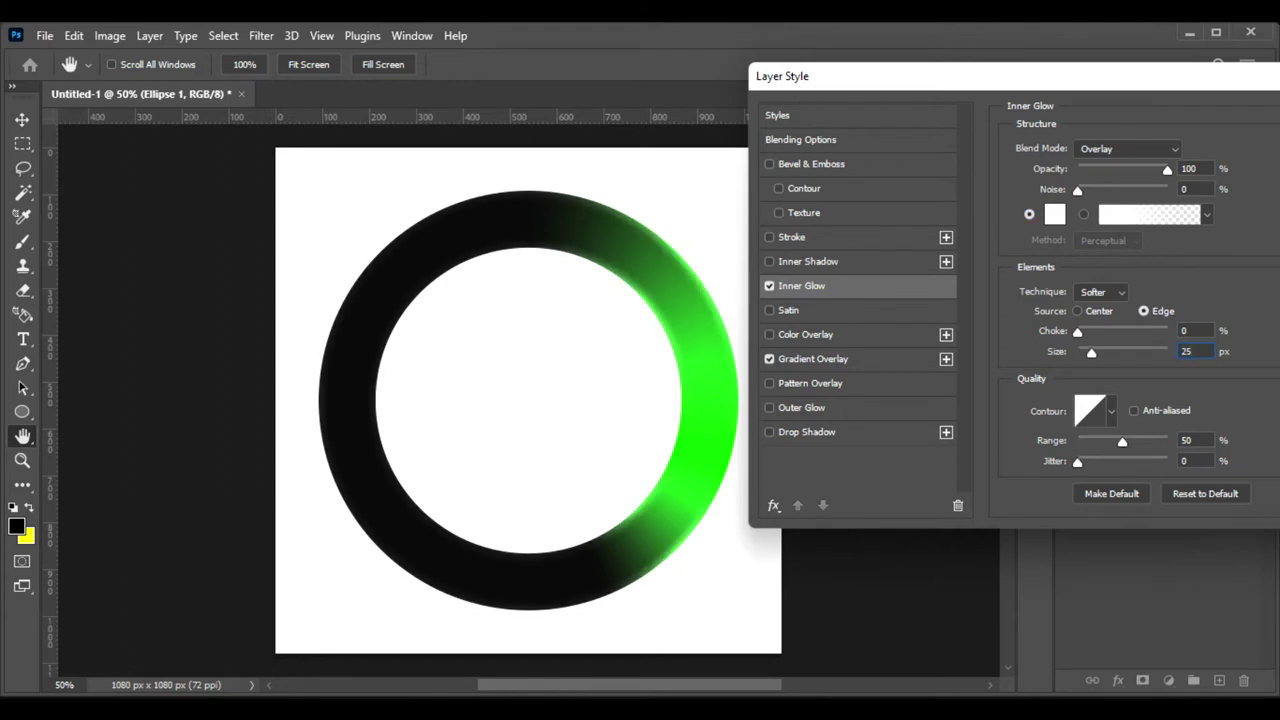
Give the glow a double-peak contour with Range 50, keep size 25, and apply the styles
left_click(1109, 413)
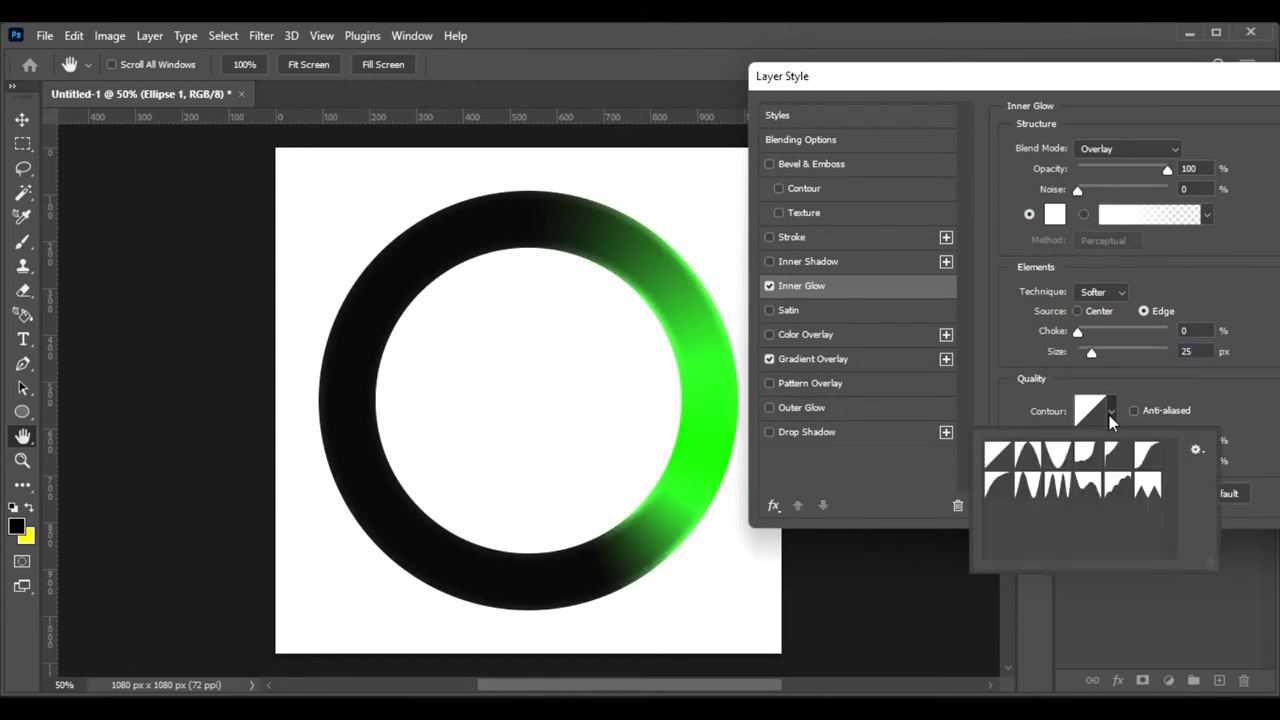
double_click(1031, 488)
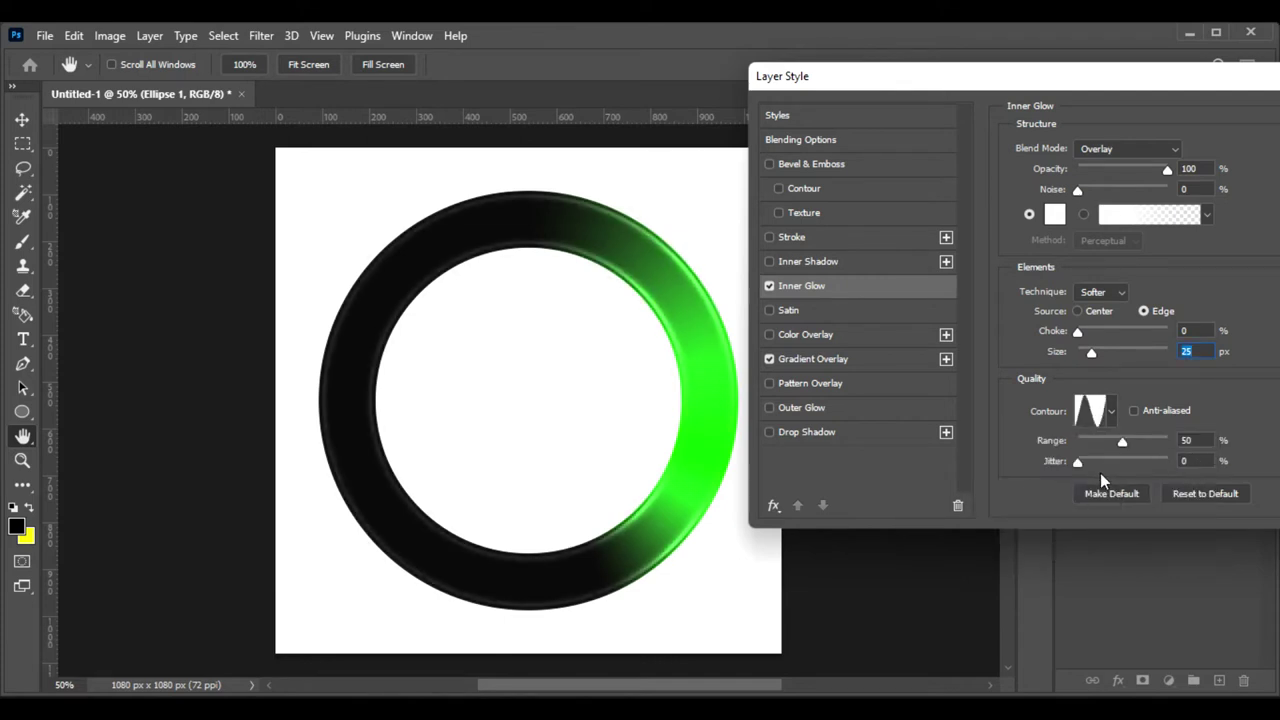
mouse_move(1127, 444)
left_mouse_down()
mouse_move(1143, 448)
mouse_move(1101, 442)
left_mouse_up()
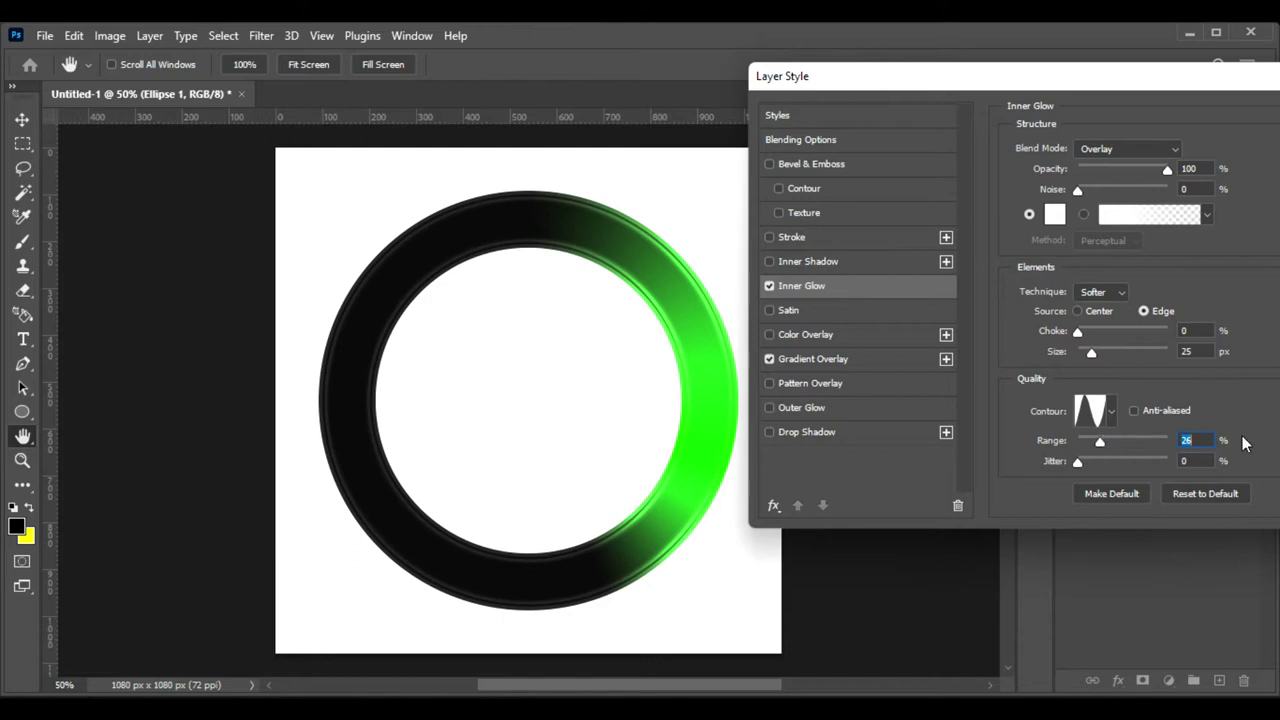
type("50")
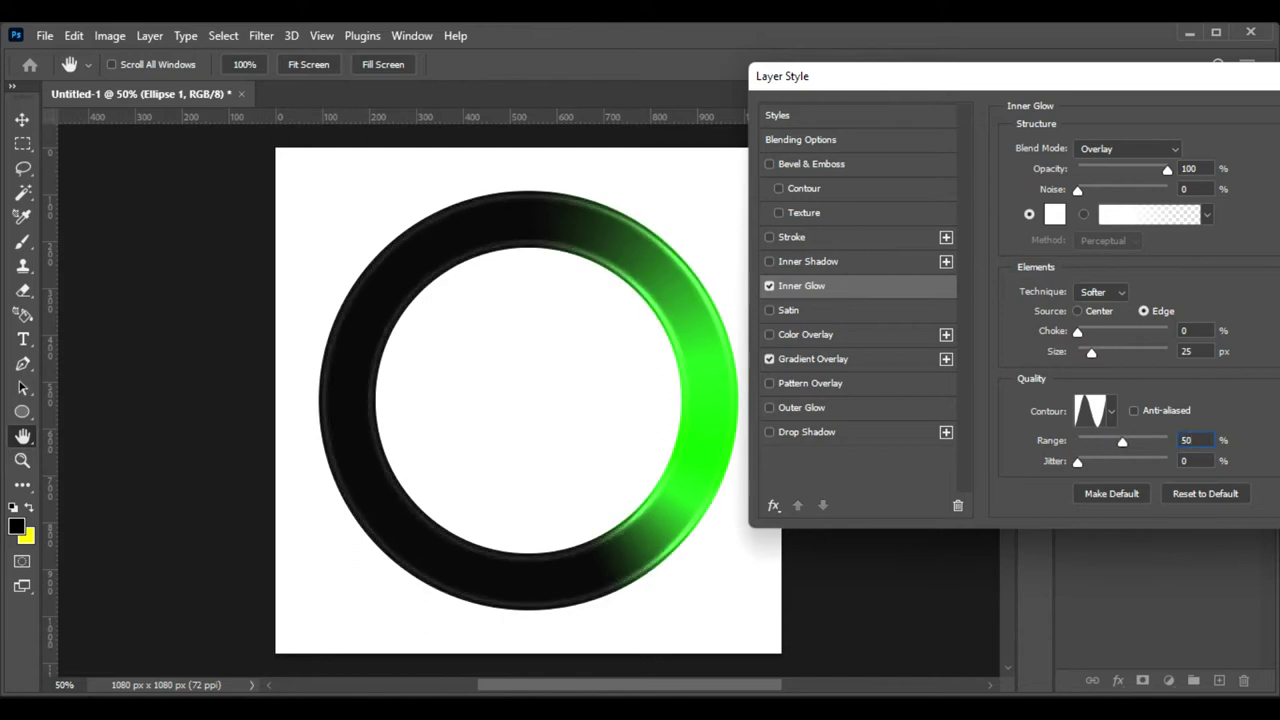
key("ctrl+plus")
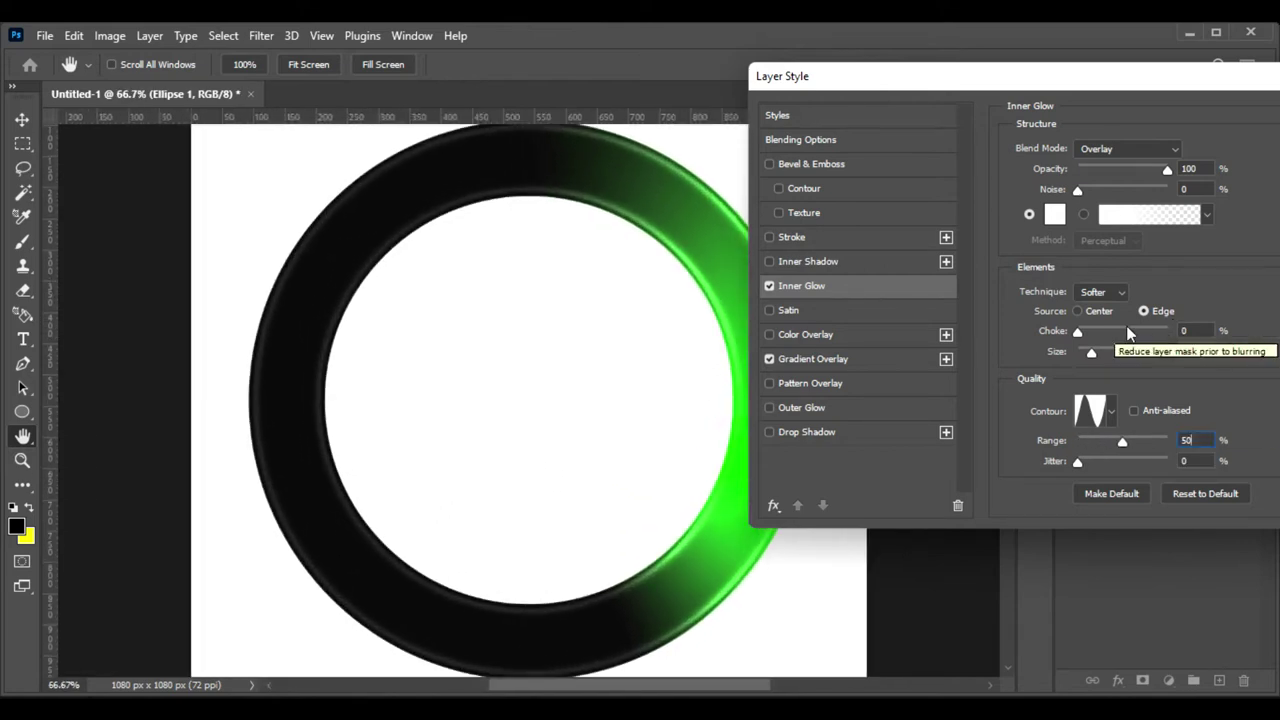
left_click_drag(1058, 84, 1118, 104)
left_click_drag(1148, 374, 1162, 378)
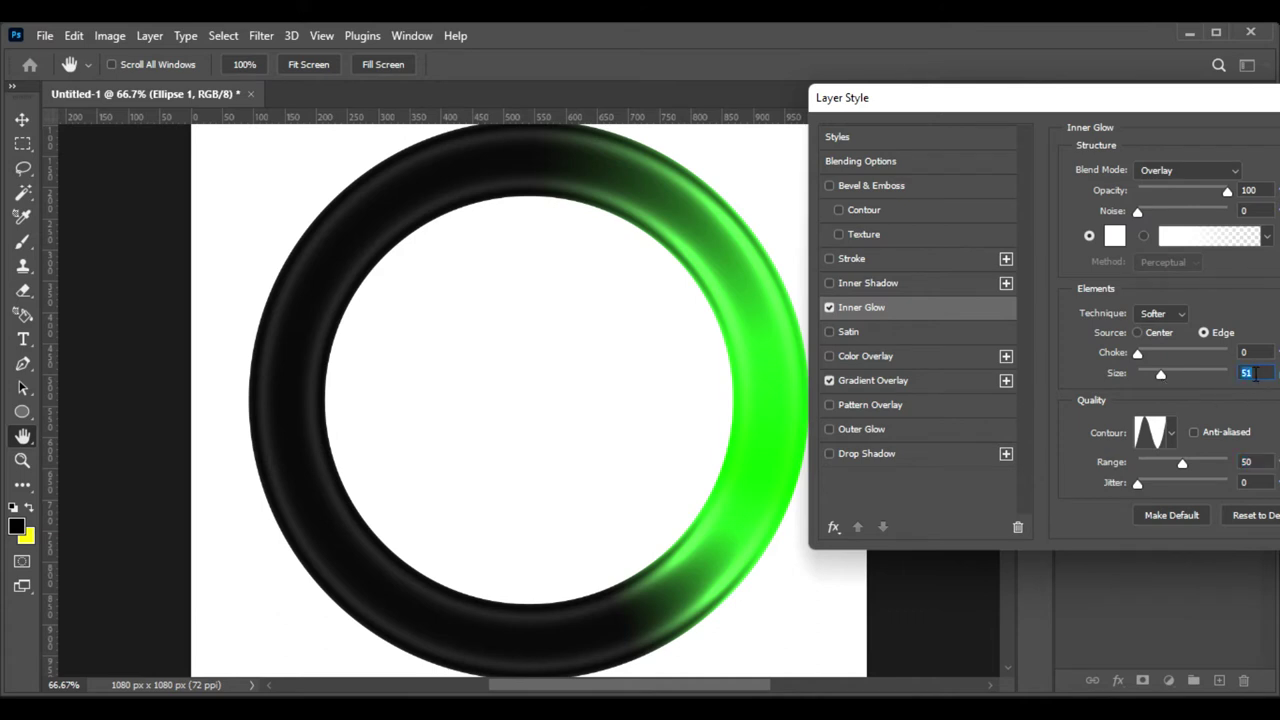
type("25")
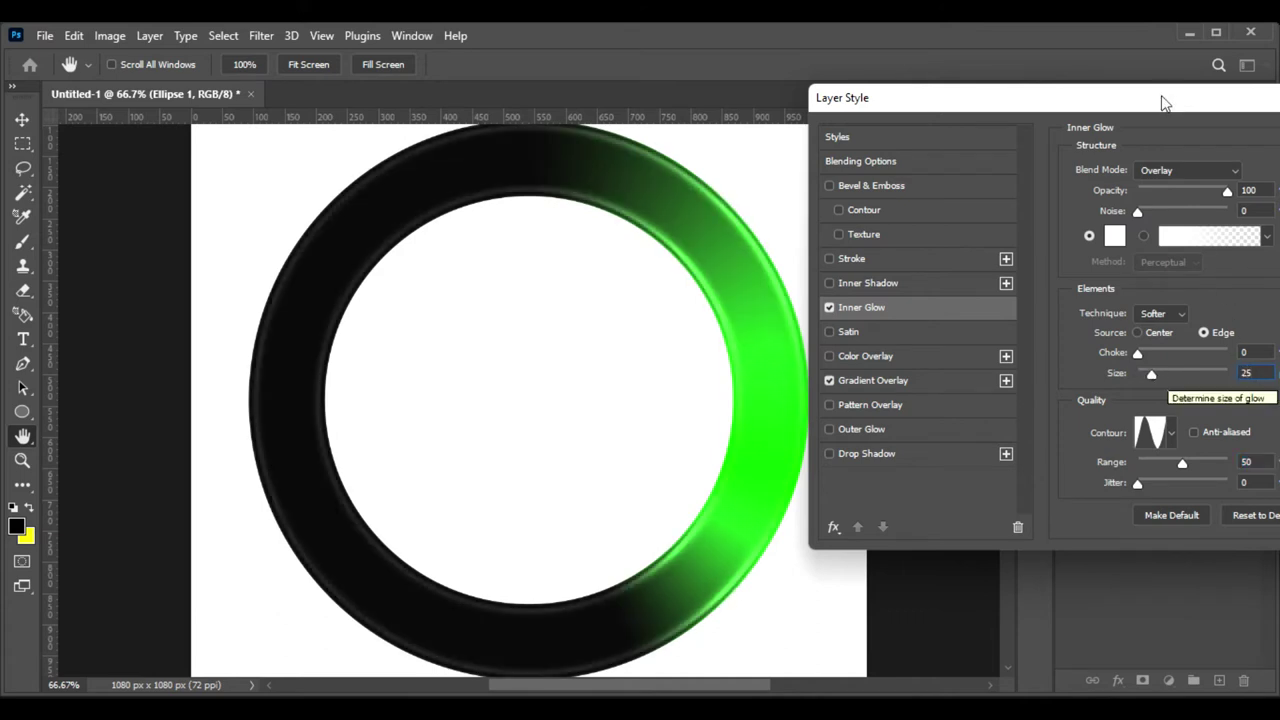
left_click_drag(1157, 103, 937, 156)
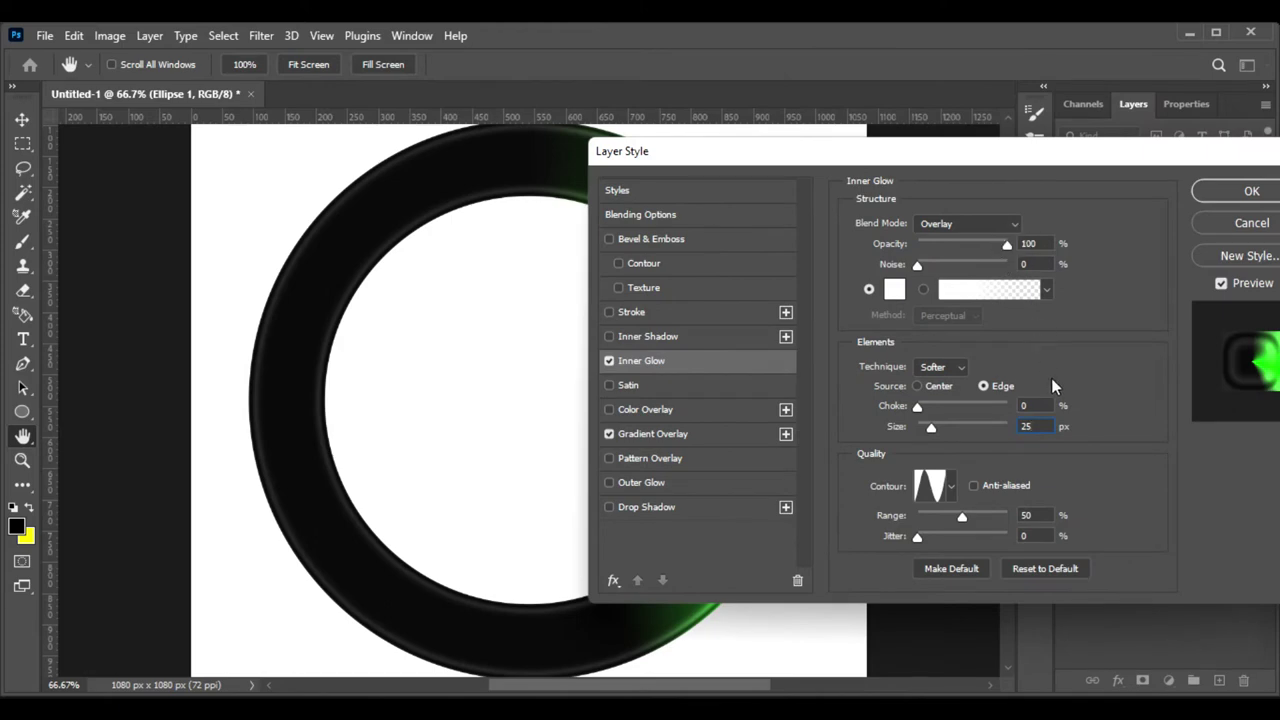
left_click(1241, 191)
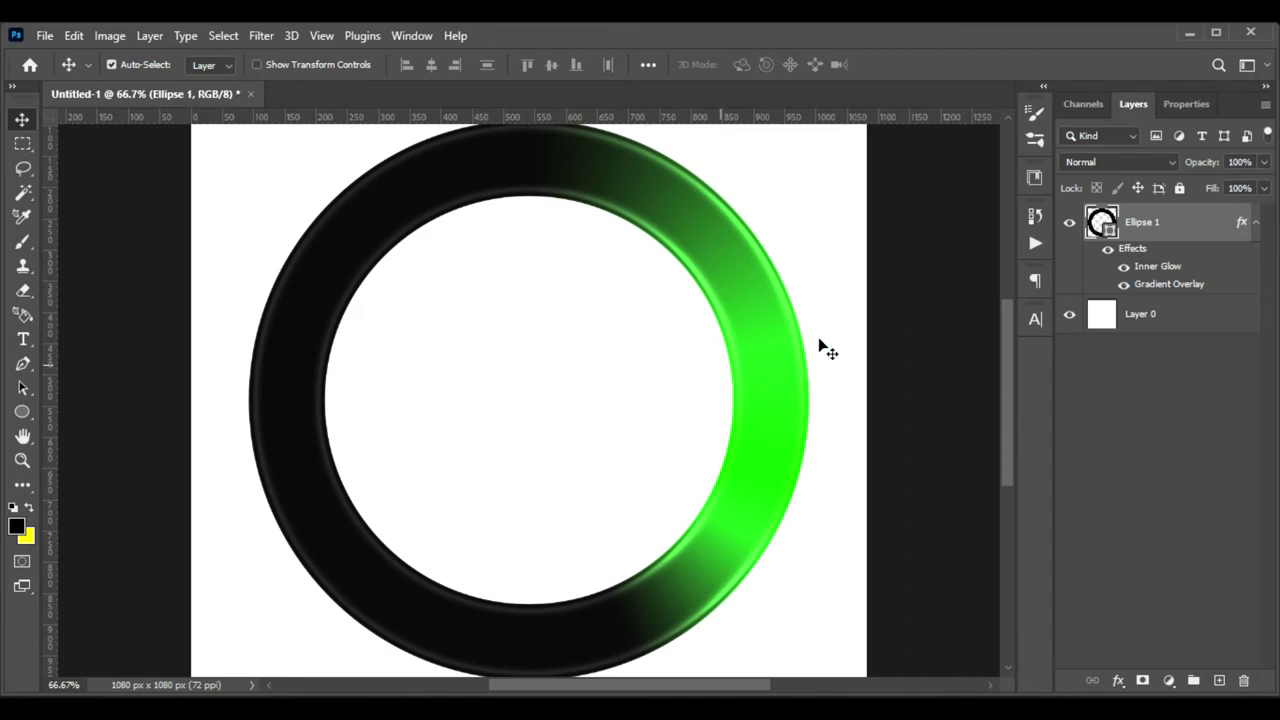
Show the Timeline panel and create a video timeline with Ellipse 1 and Layer 0 tracks
left_click(411, 35)
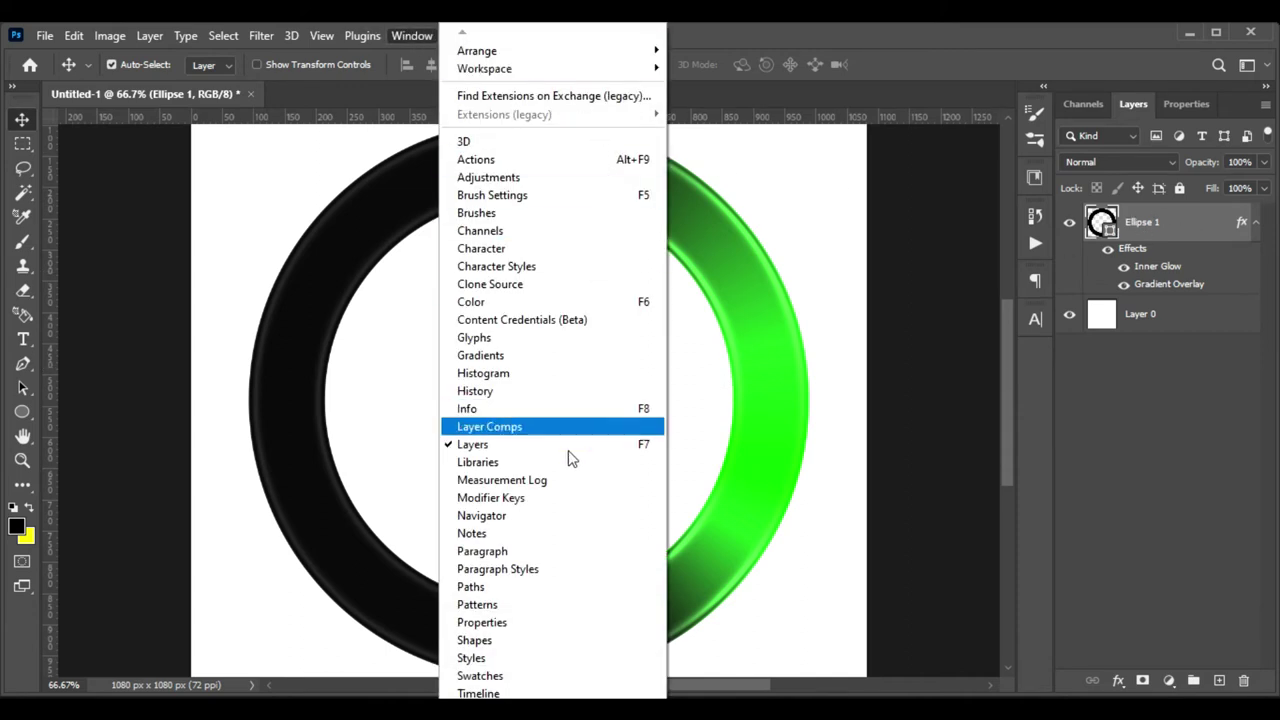
left_click(497, 692)
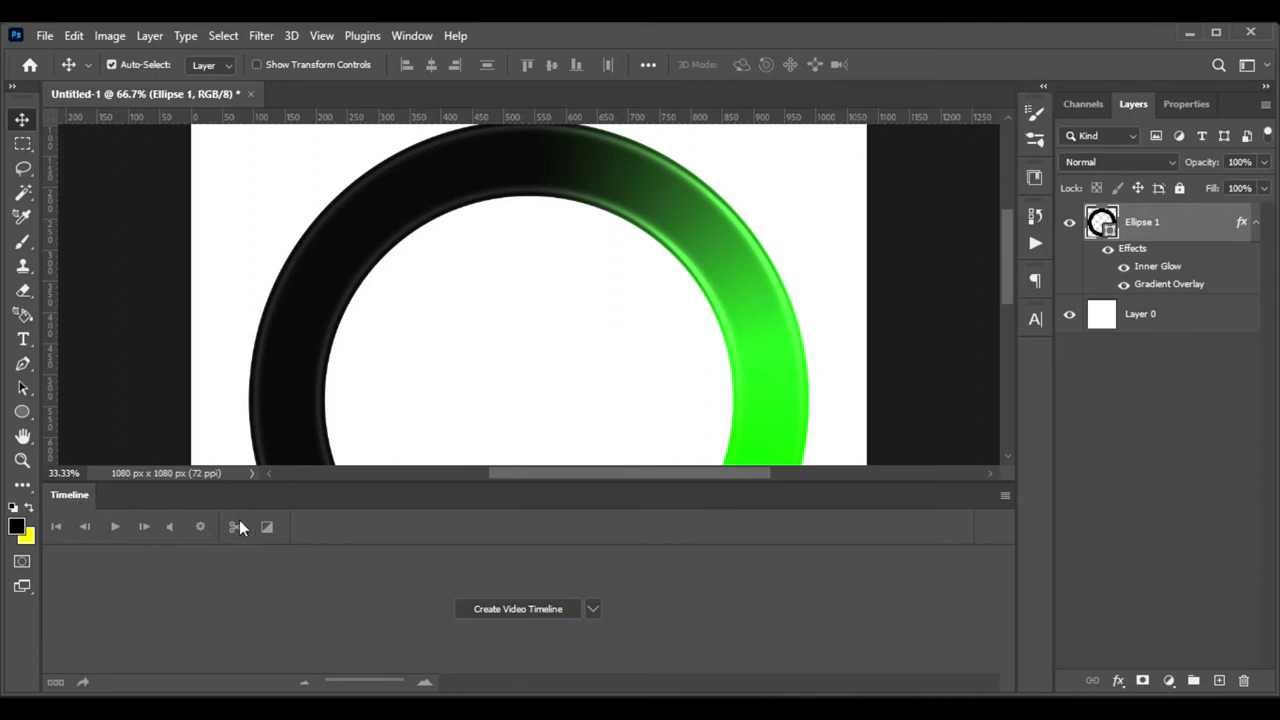
left_click(593, 609)
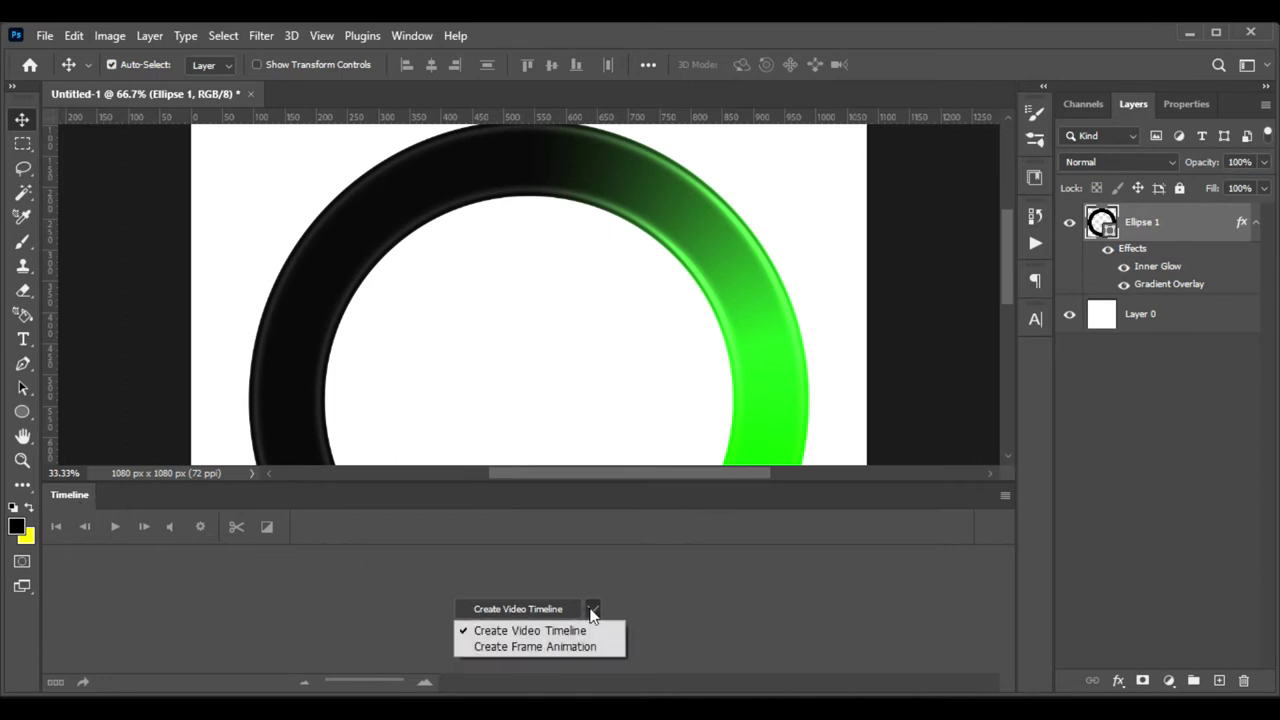
left_click(521, 636)
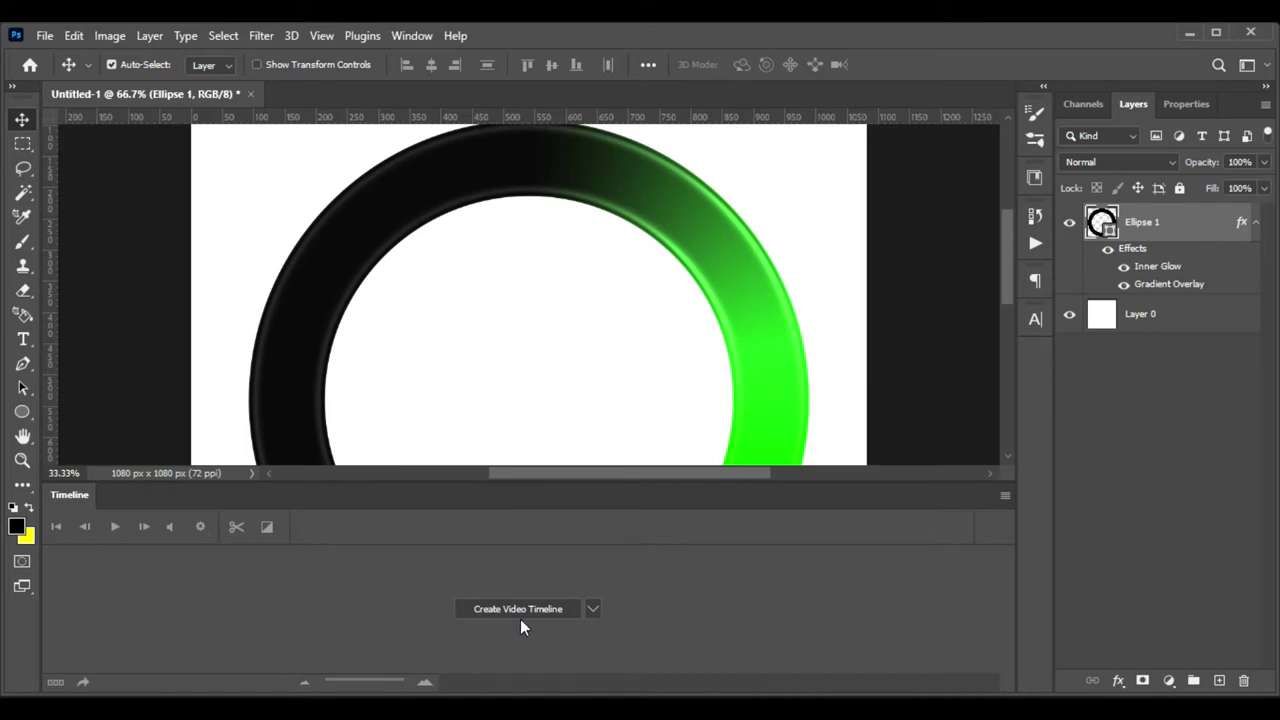
left_click(520, 612)
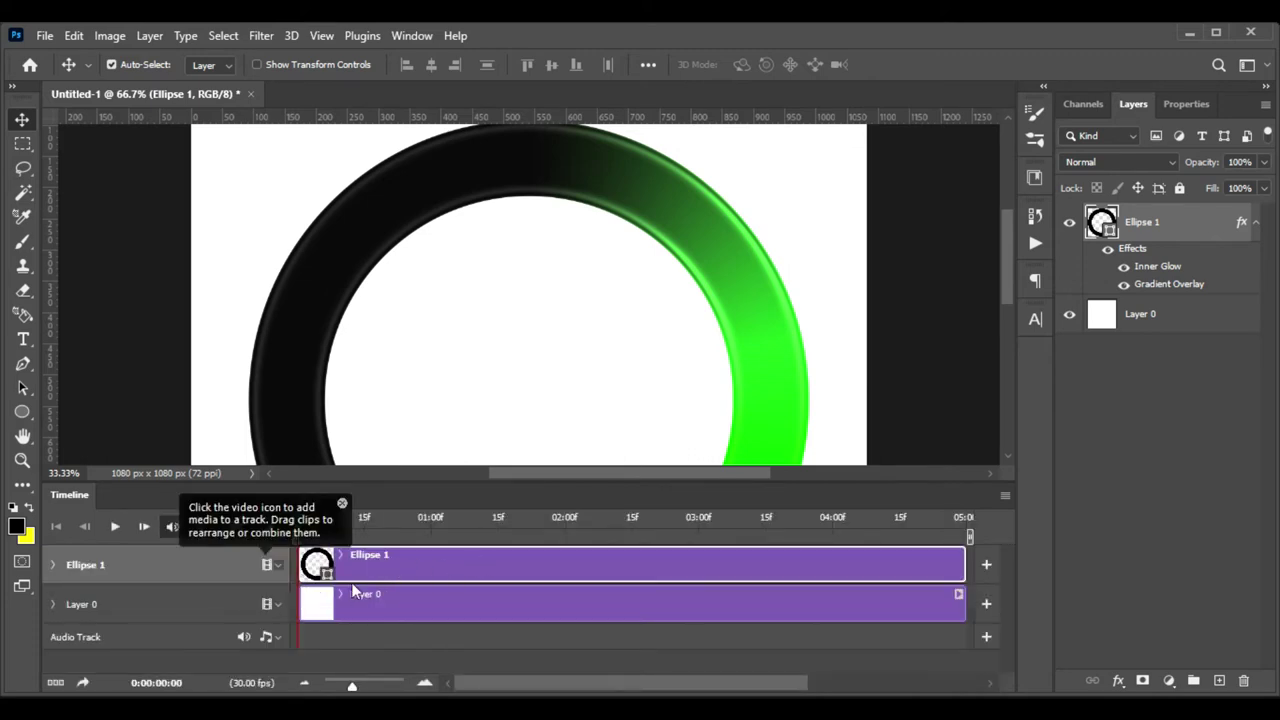
Expand the Ellipse 1 track, set a Style keyframe at frame 0, and move the playhead to 15f
left_click(53, 566)
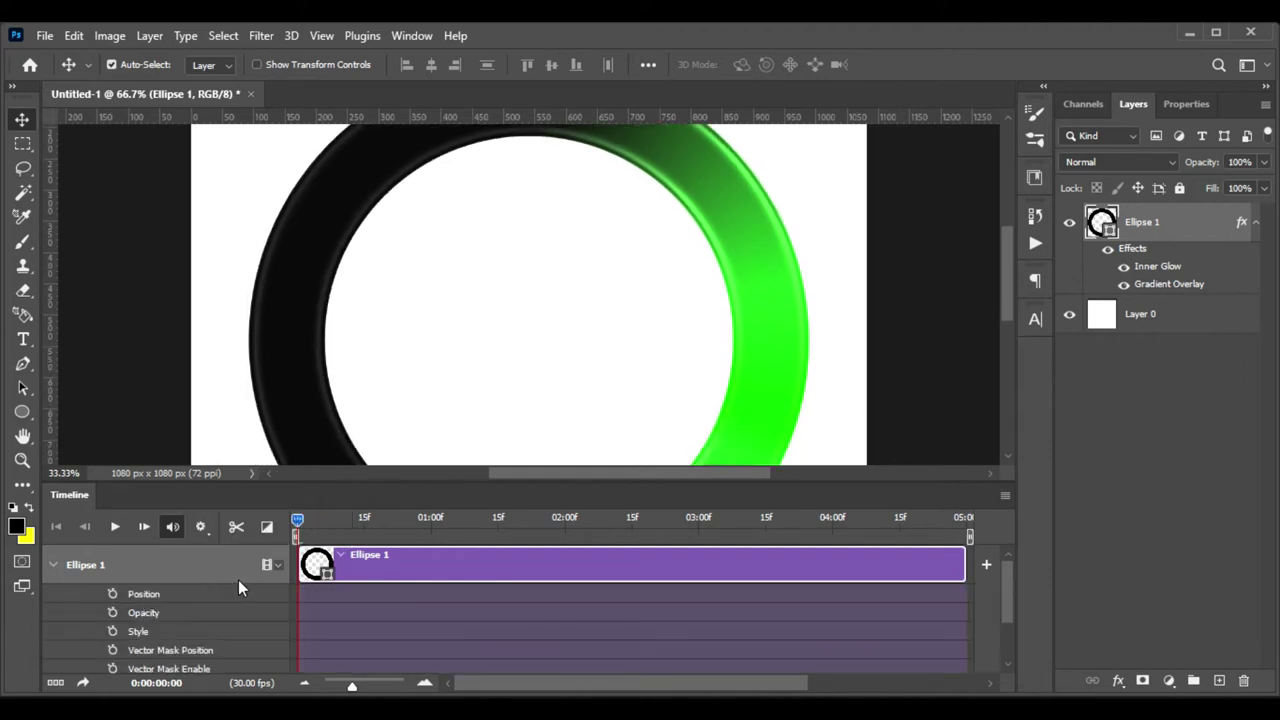
key("ctrl+minus")
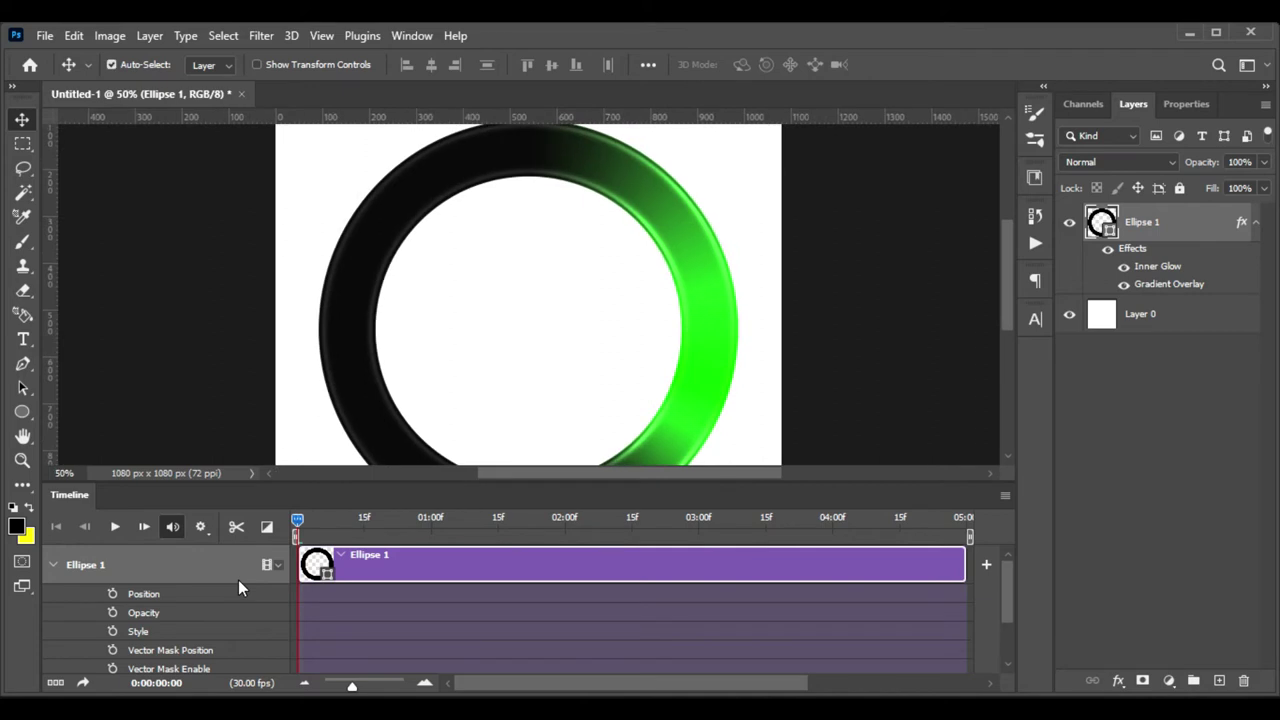
scroll(1004, 592, "down", 2)
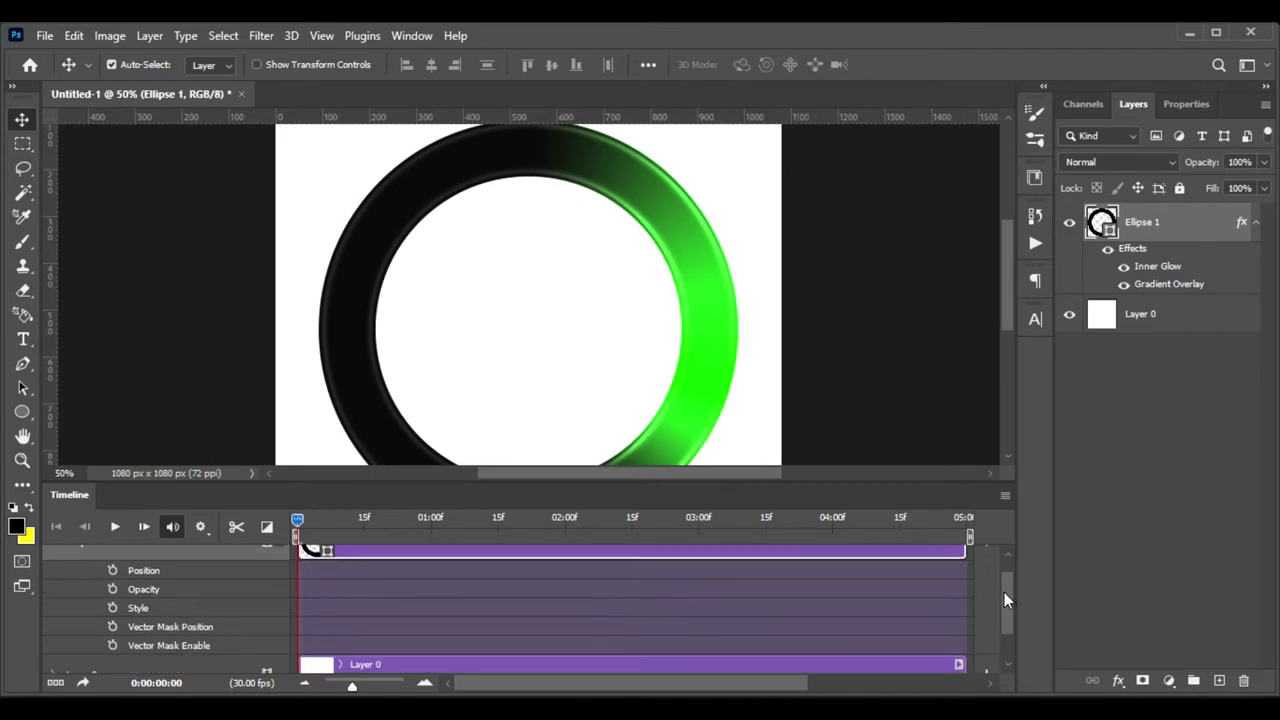
scroll(1004, 592, "up", 1)
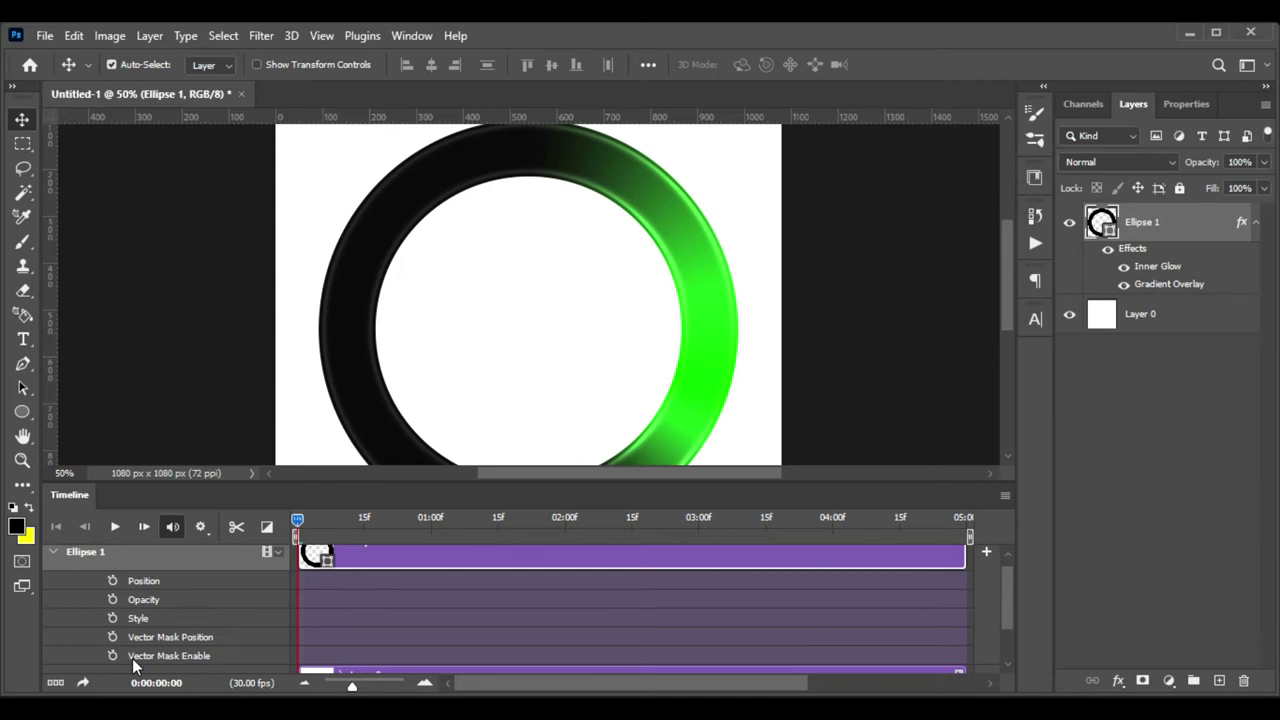
left_click(112, 618)
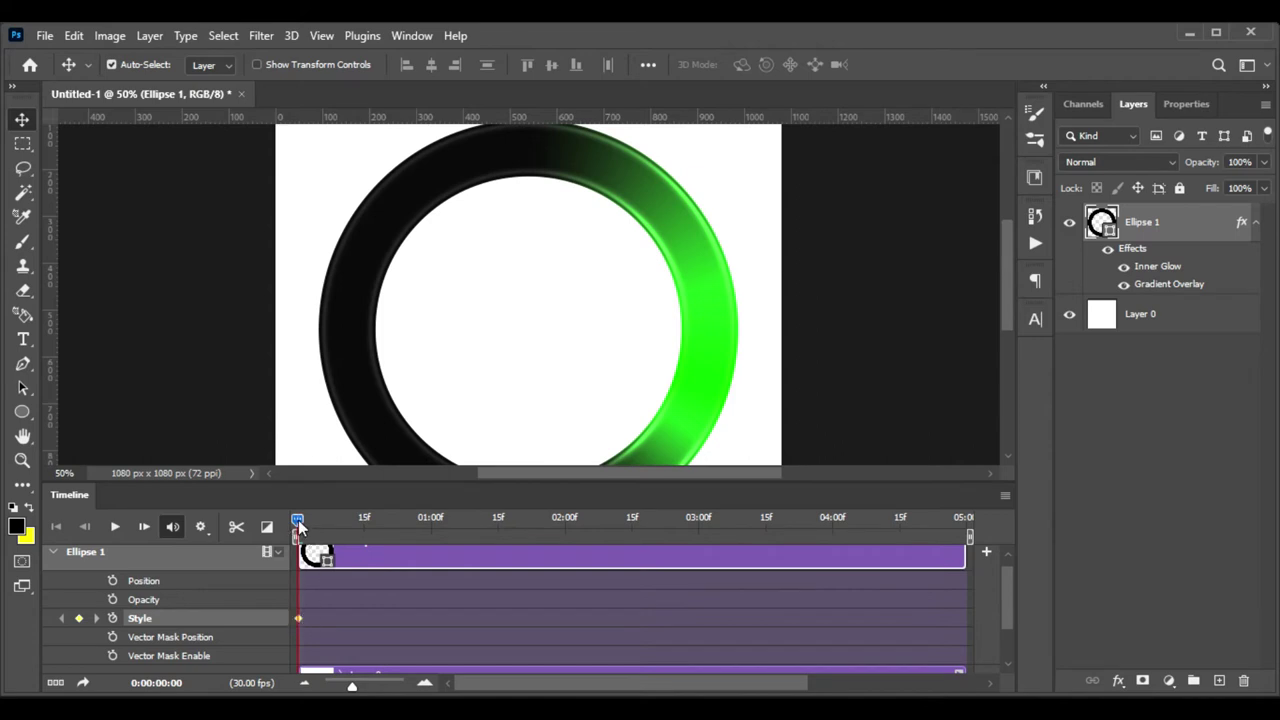
left_click_drag(298, 524, 365, 533)
Set the Gradient Overlay angle to -90 at 15f, adding a Style keyframe
double_click(1198, 286)
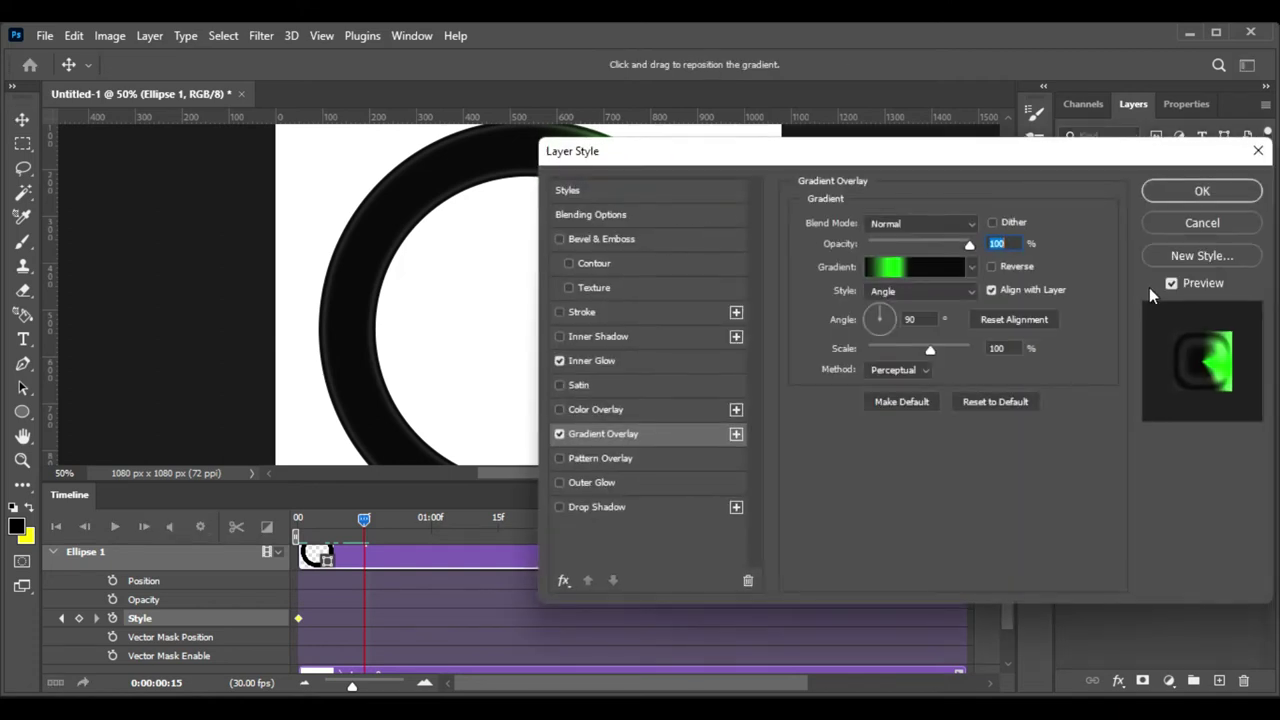
double_click(910, 319)
type("-90")
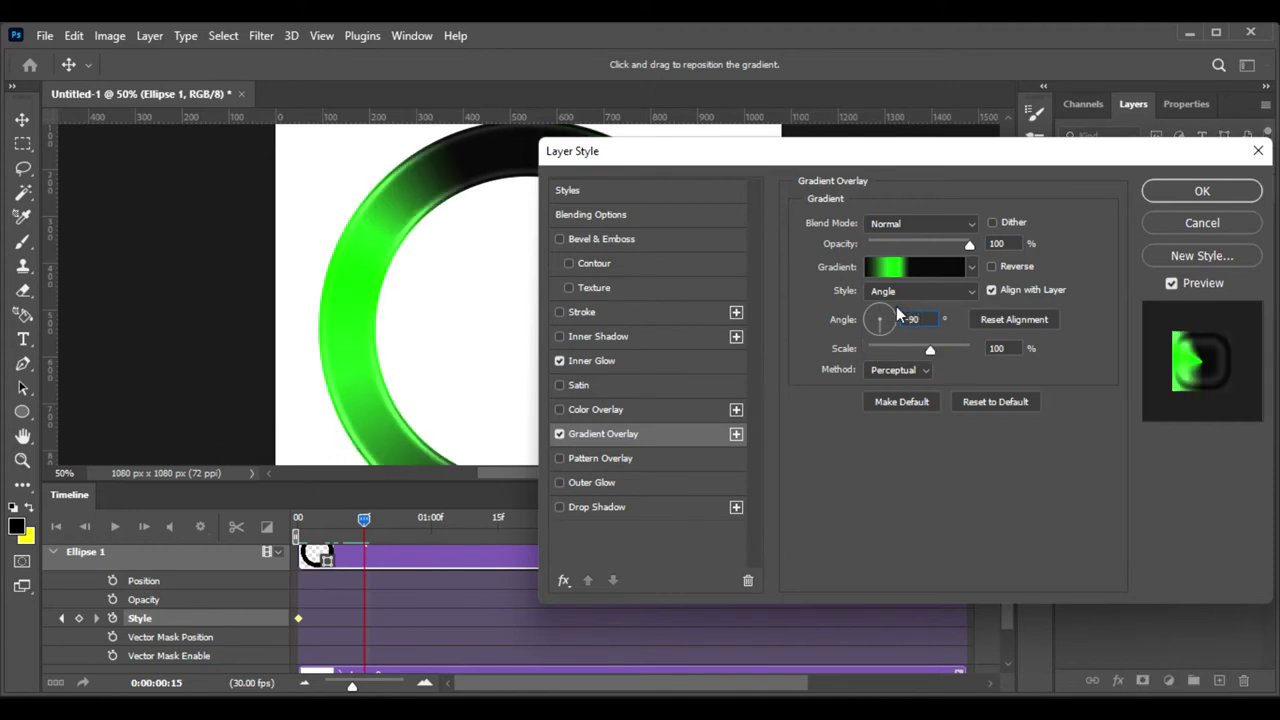
left_click(1200, 190)
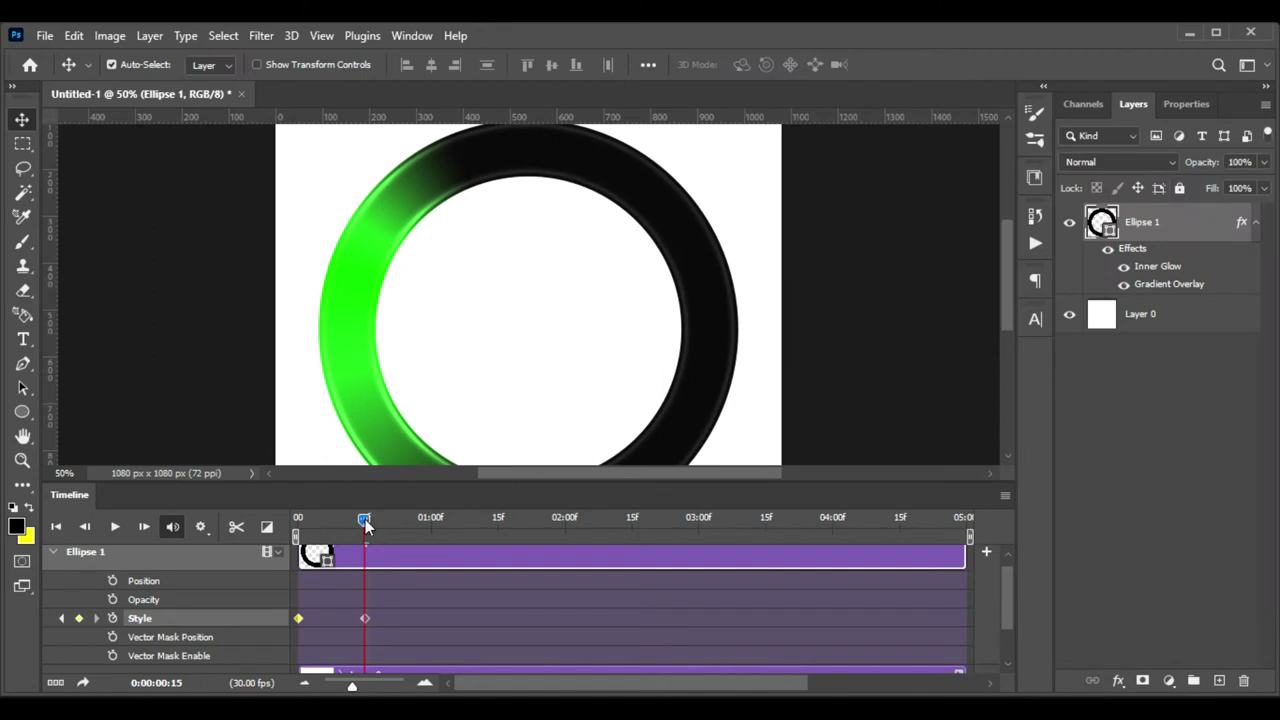
At 01:00, set the Gradient Overlay angle to 90 as the next keyframe
left_click_drag(365, 517, 434, 538)
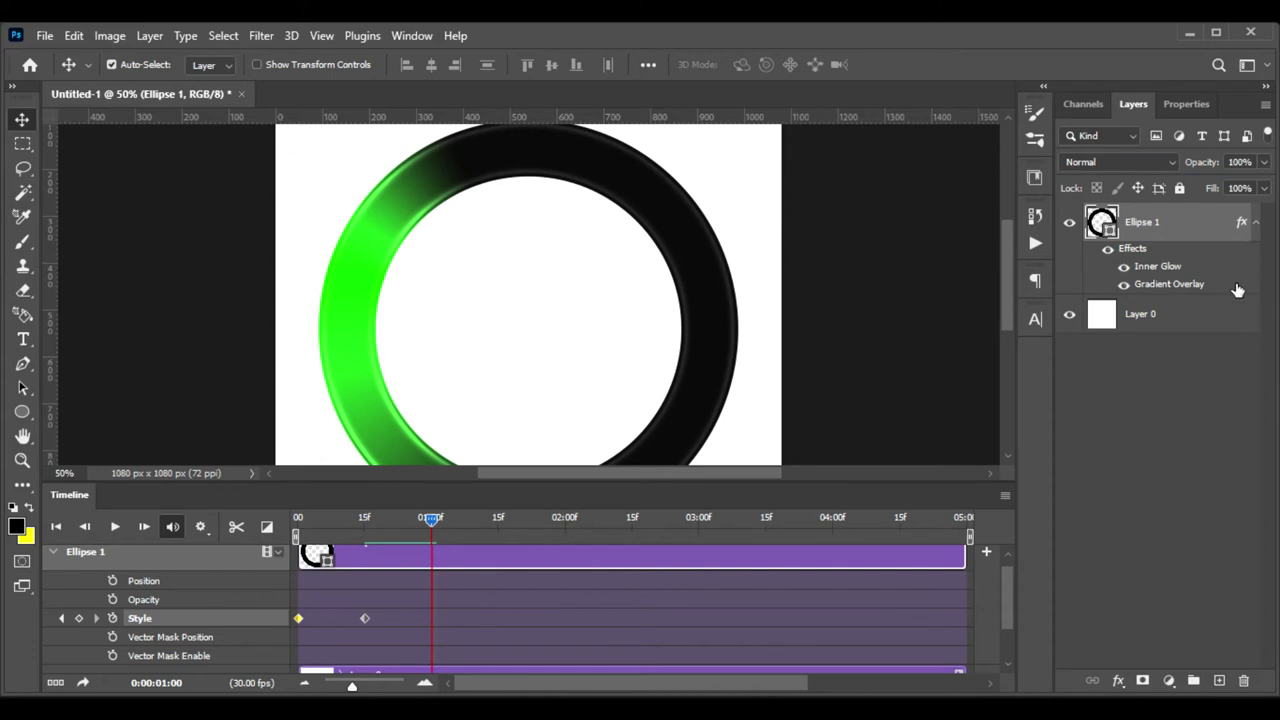
double_click(1180, 286)
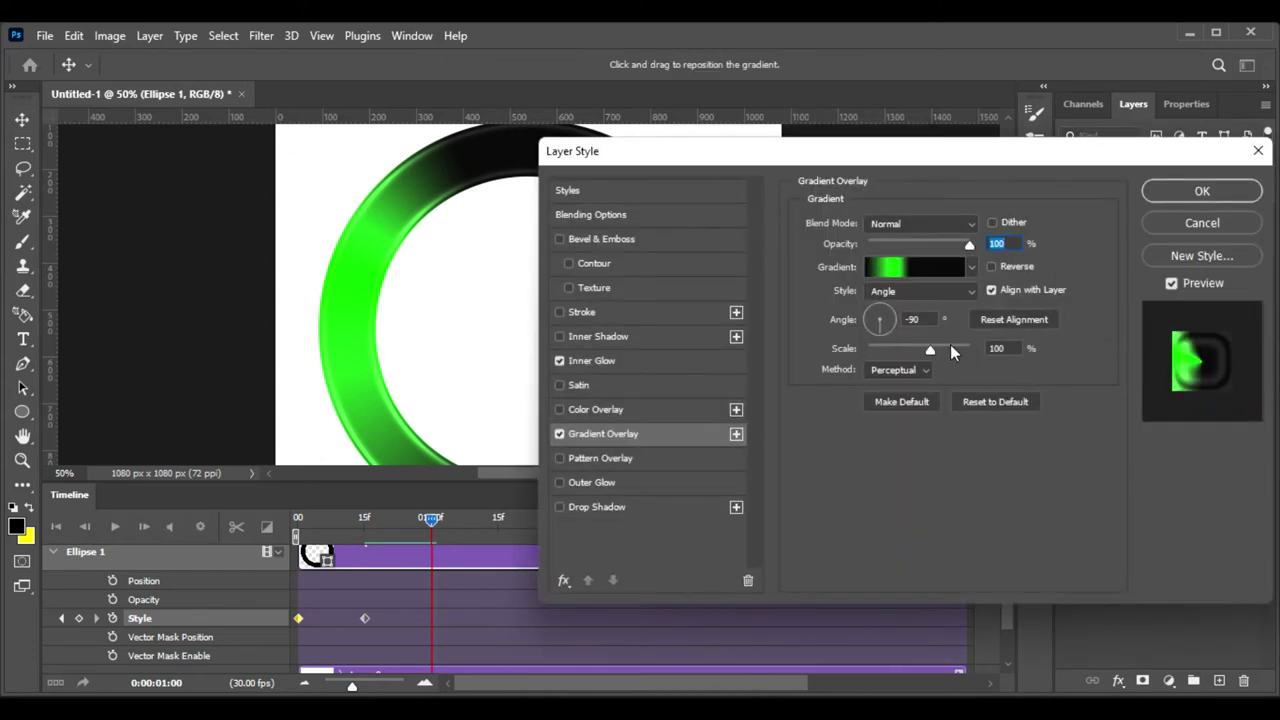
double_click(912, 319)
type("90")
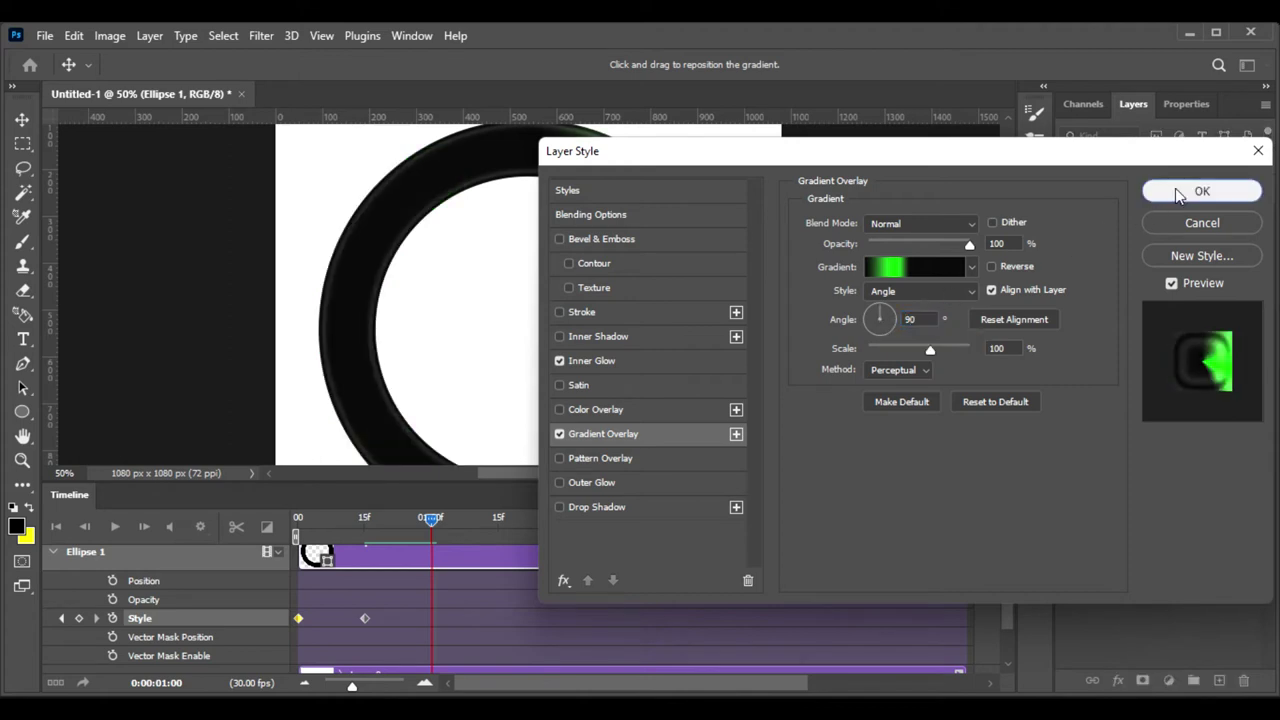
left_click(1202, 190)
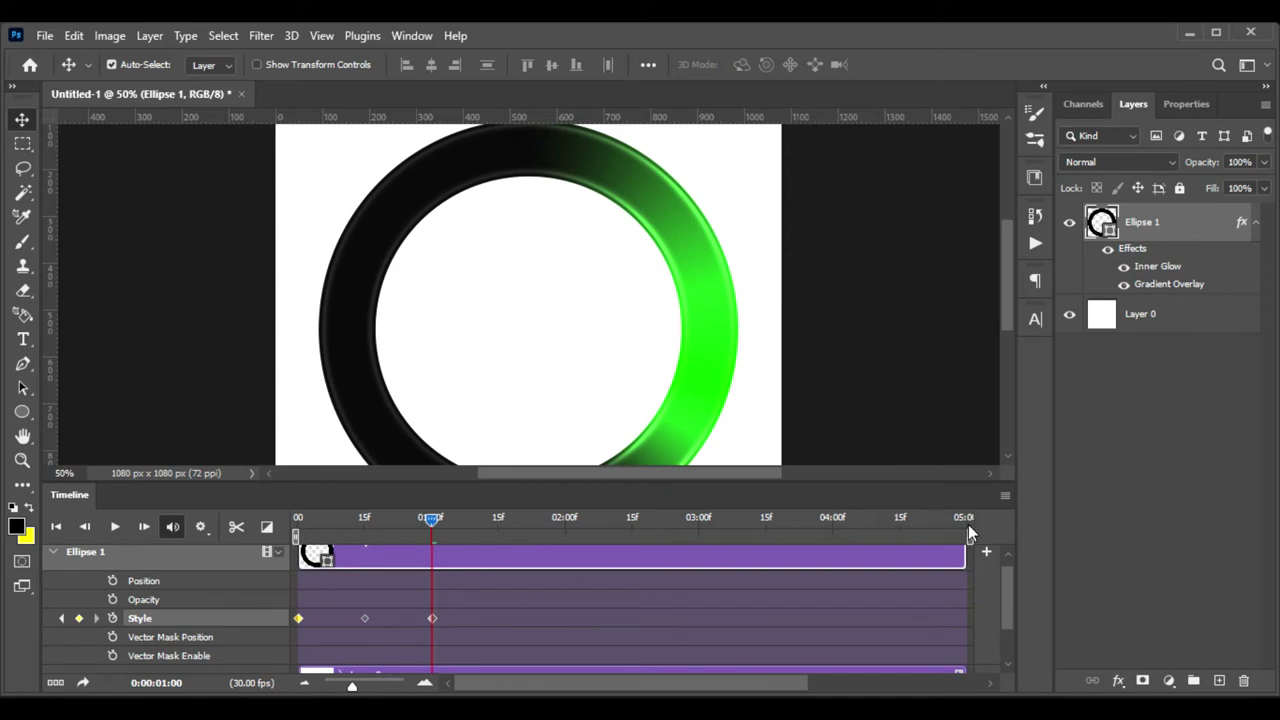
End the work area at one second, turn looping off, and play the animation
left_click_drag(969, 537, 433, 540)
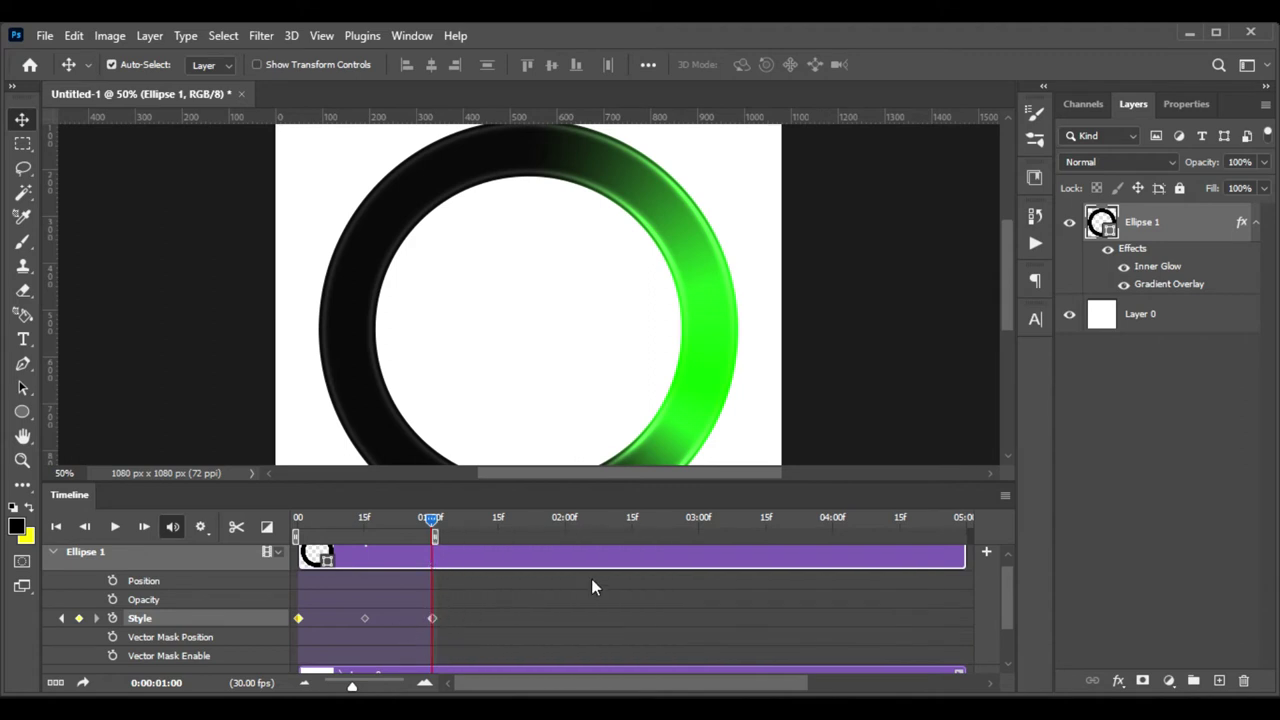
left_click(1005, 499)
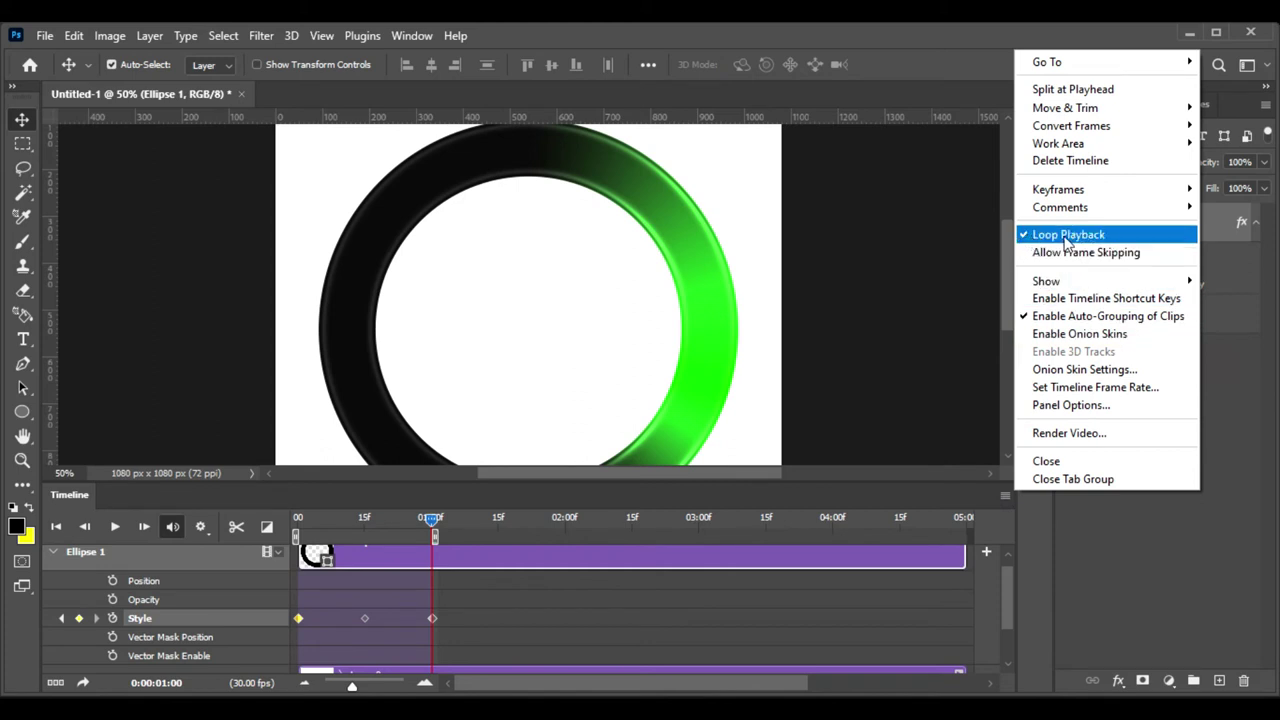
left_click(1060, 240)
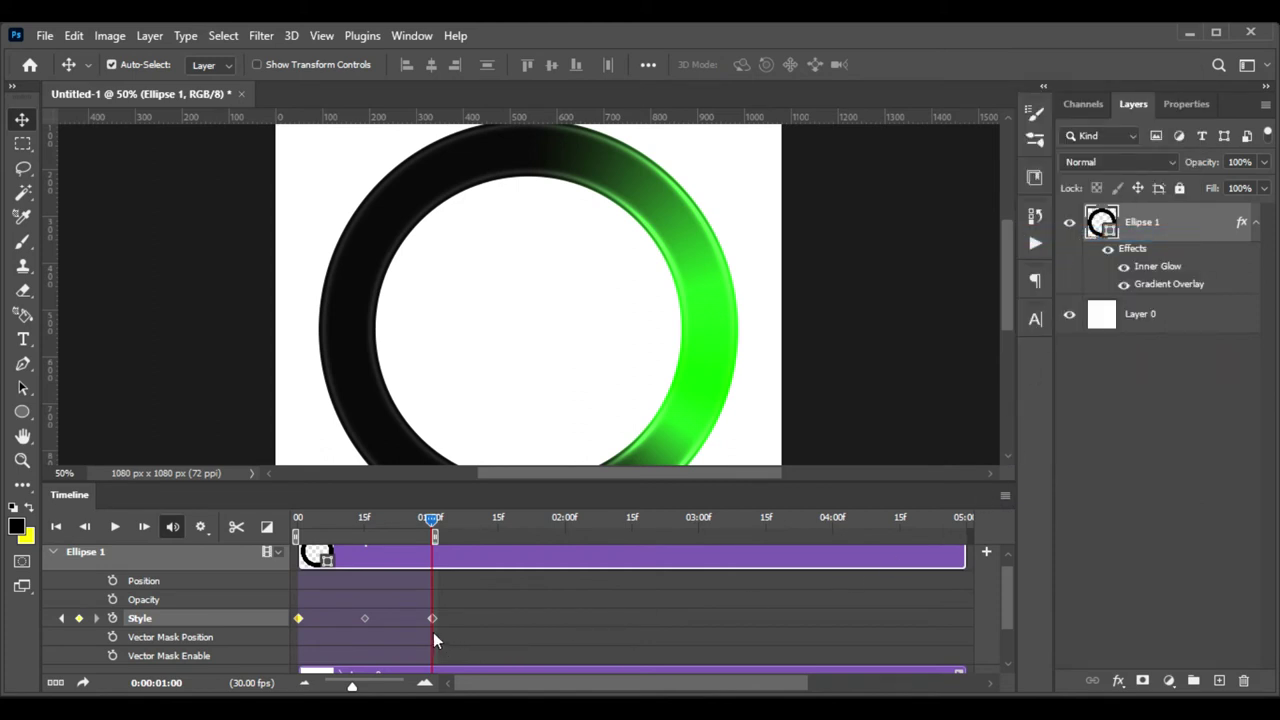
key("space")
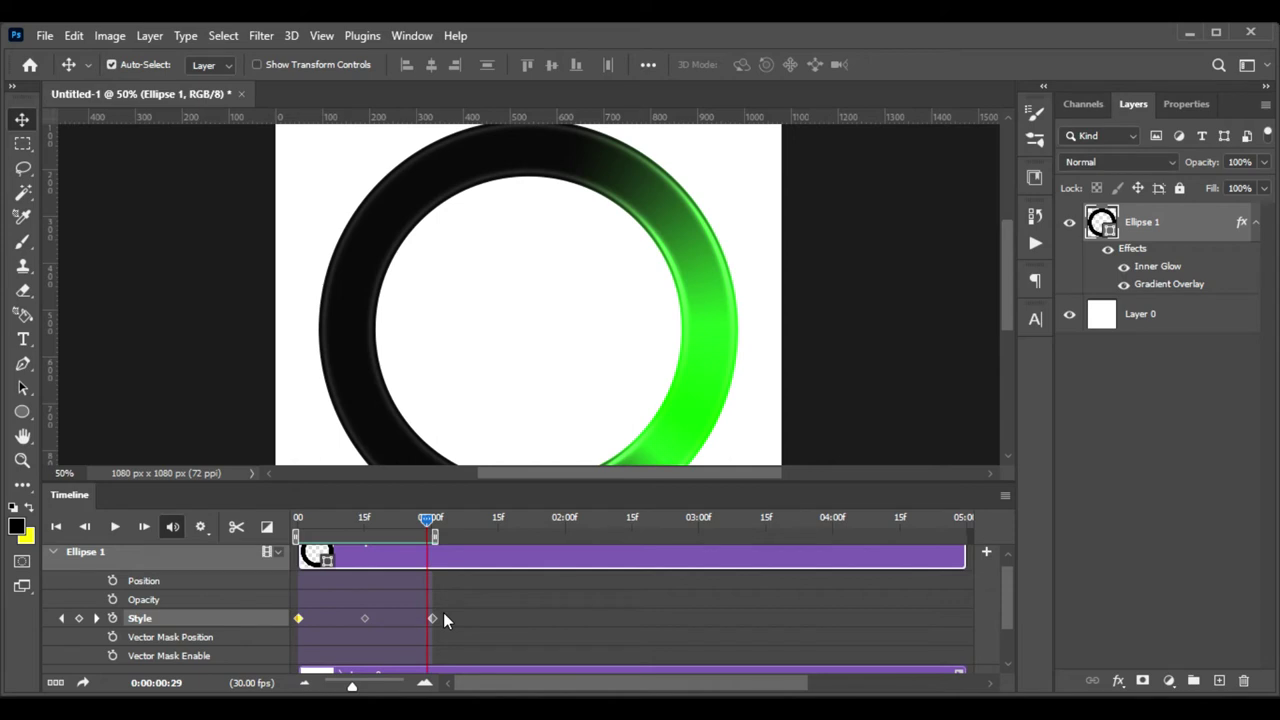
Replay the animation from the start, then turn Loop Playback back on
key("space")
left_click(1006, 496)
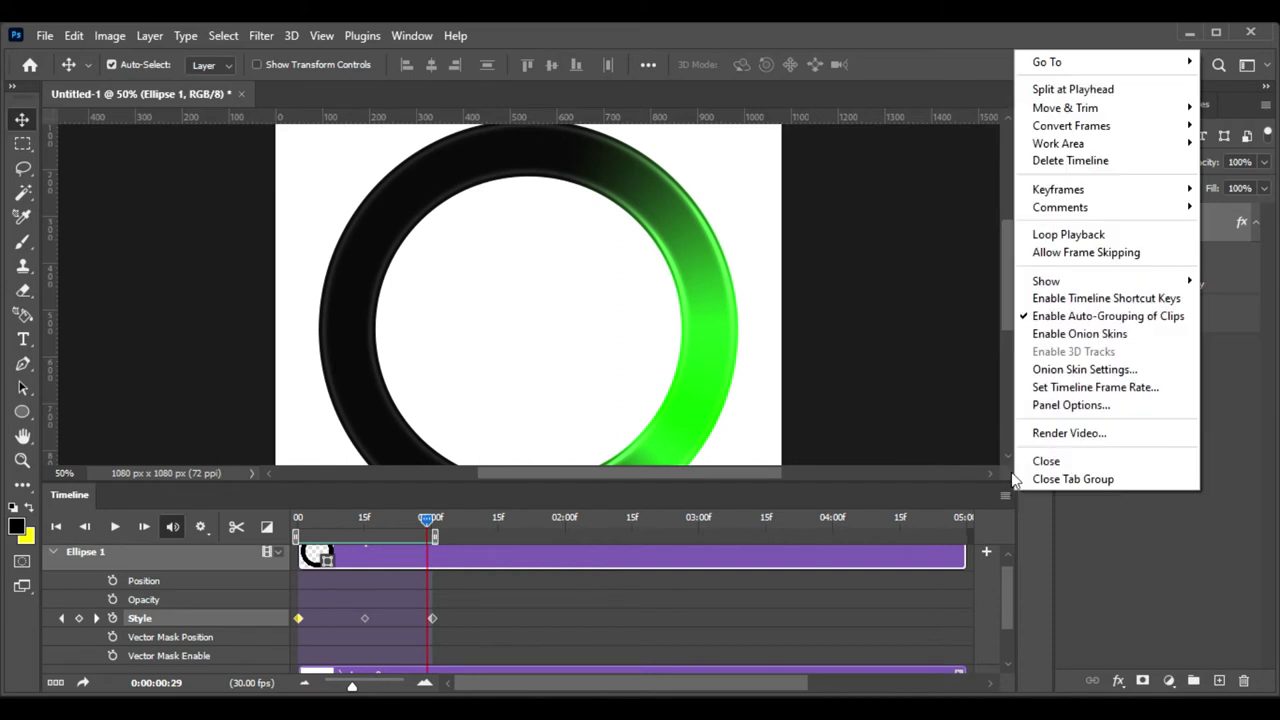
left_click(1068, 236)
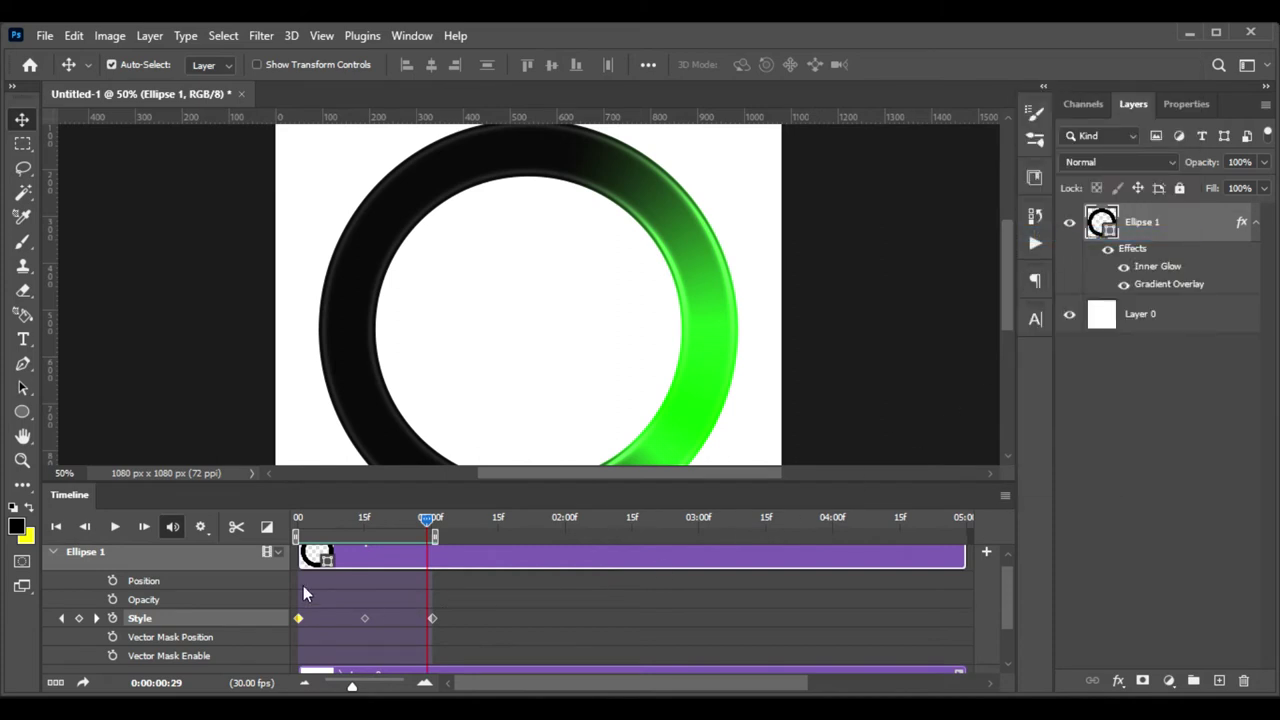
Play and stop the looping arc preview, then move Ellipse 1 into new Group 1
key("space")
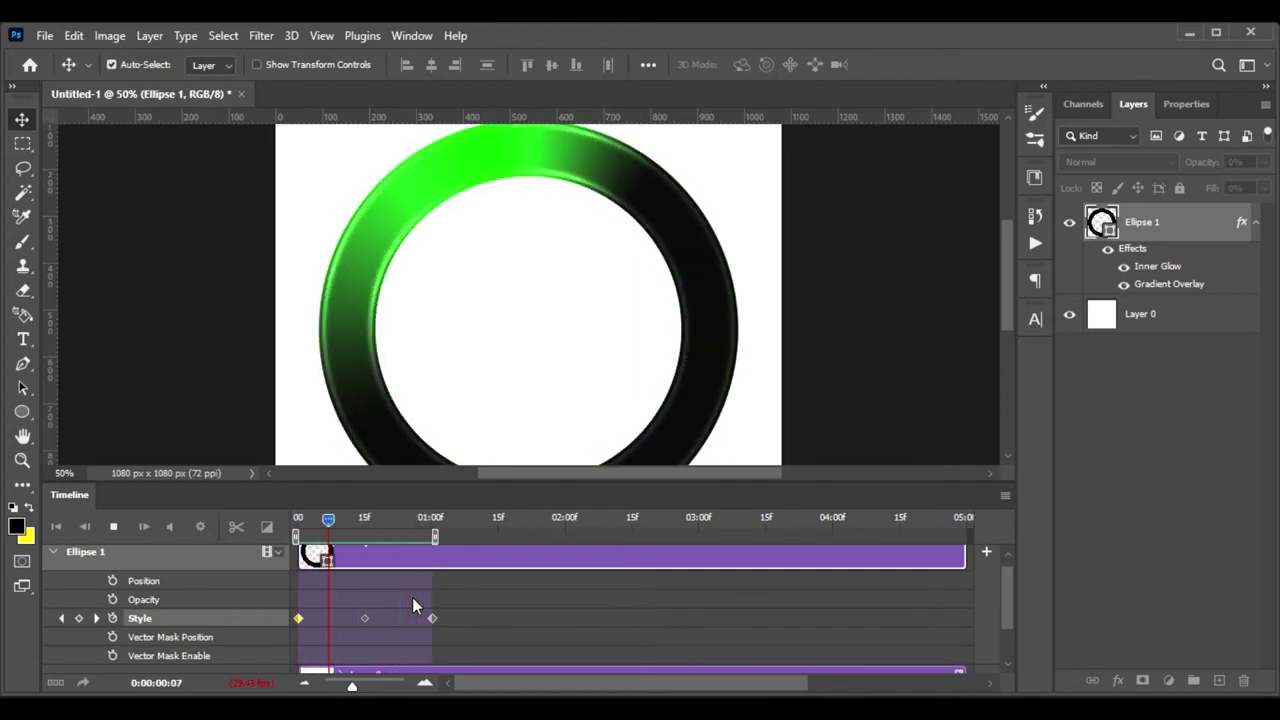
key("ctrl+minus")
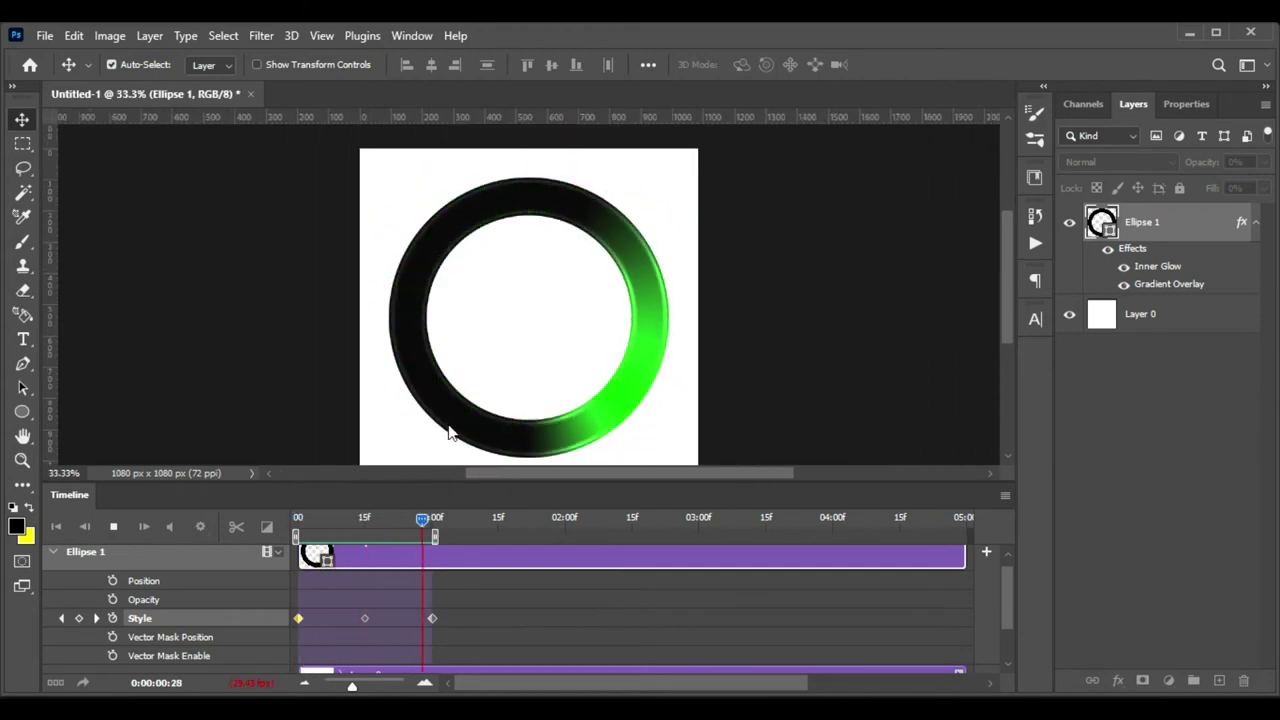
left_click(113, 526)
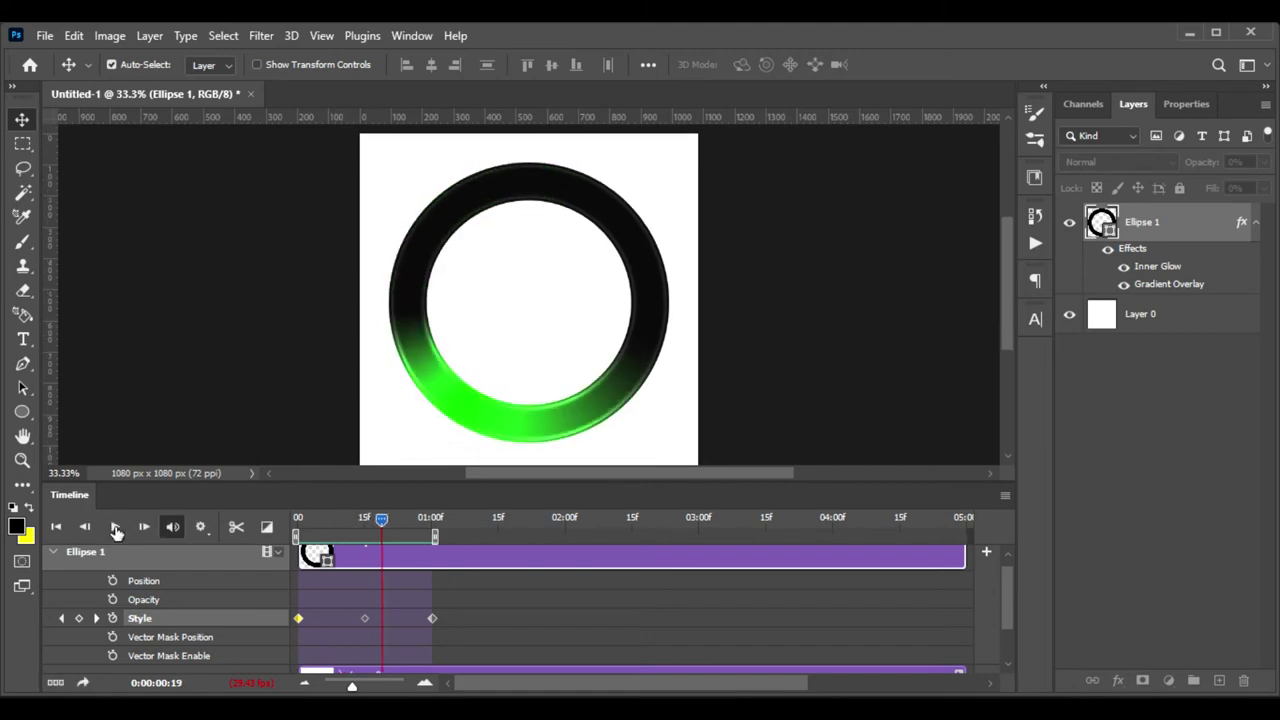
left_click(114, 536)
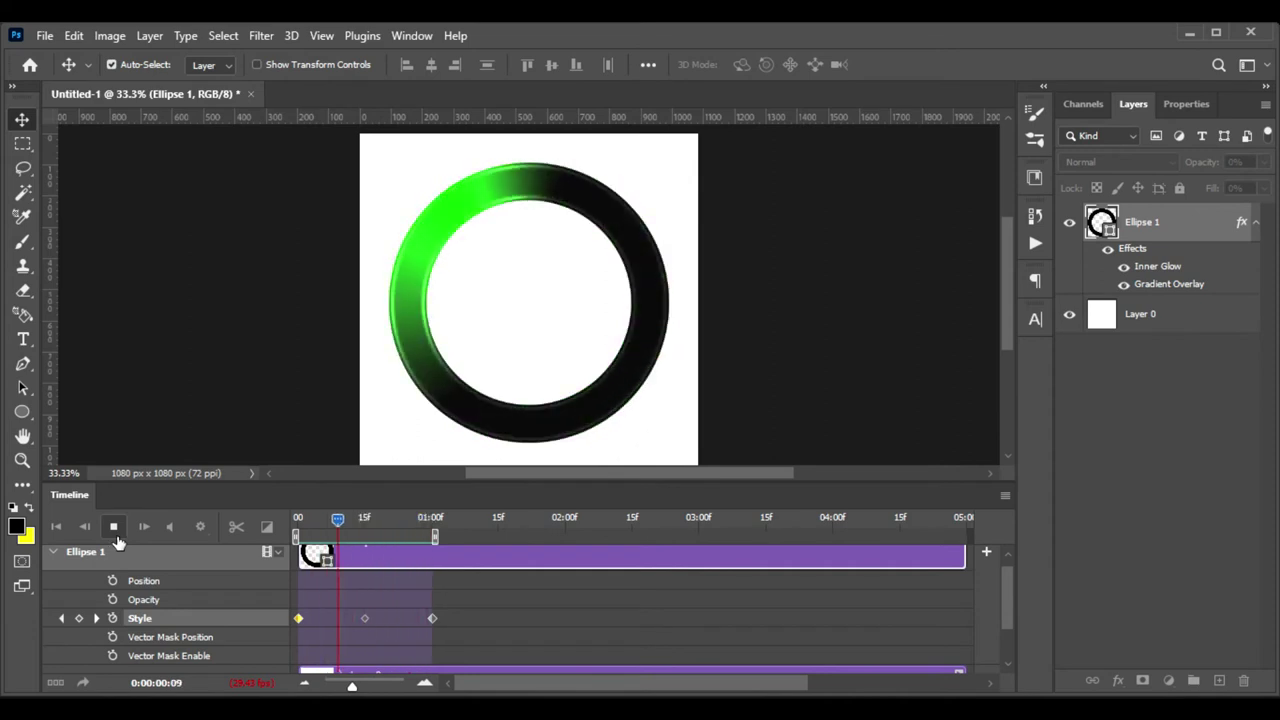
left_click(115, 532)
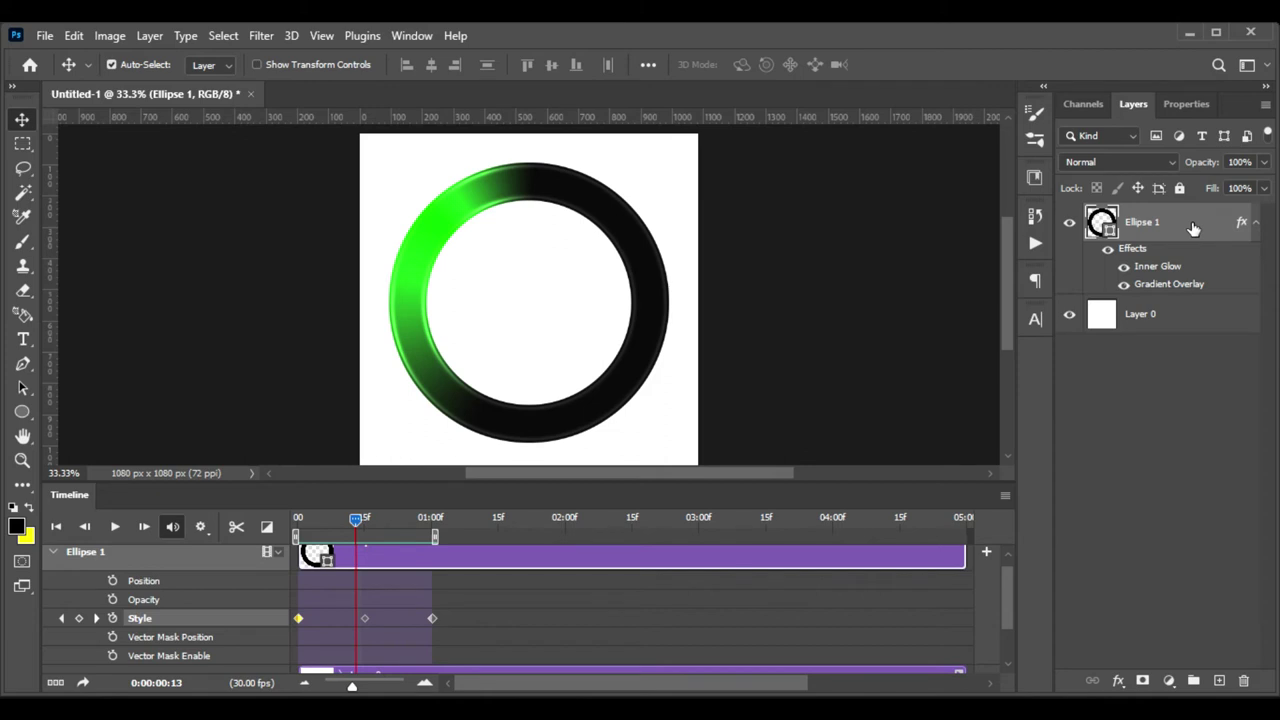
left_click_drag(1193, 229, 1193, 680)
Open Group 1's blending options and add a Pattern Overlay effect
left_click(1090, 215)
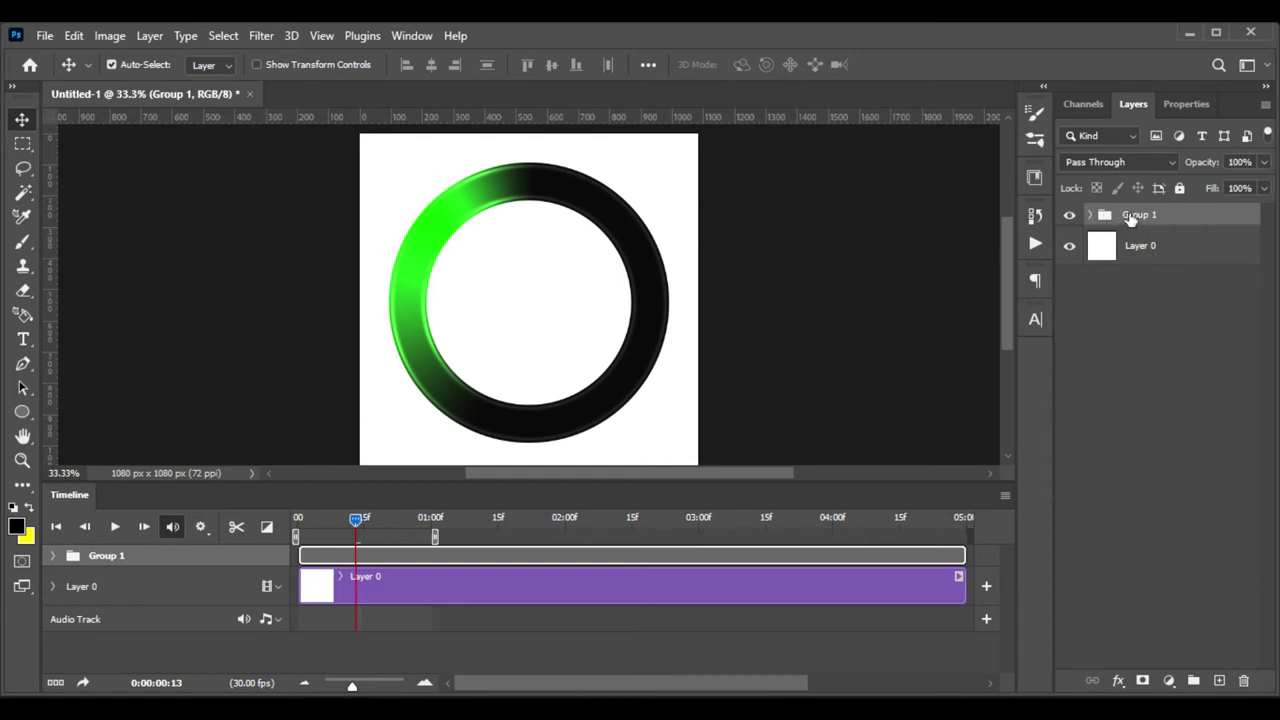
left_click(1120, 682)
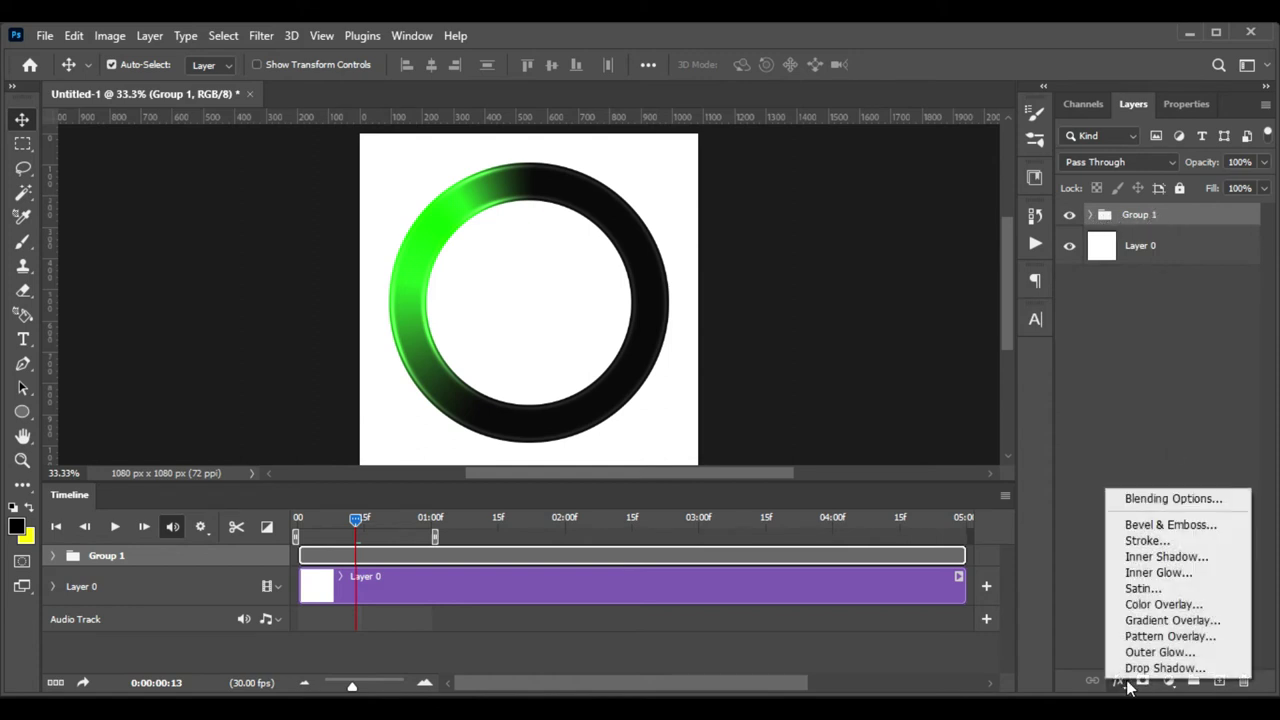
left_click(1155, 498)
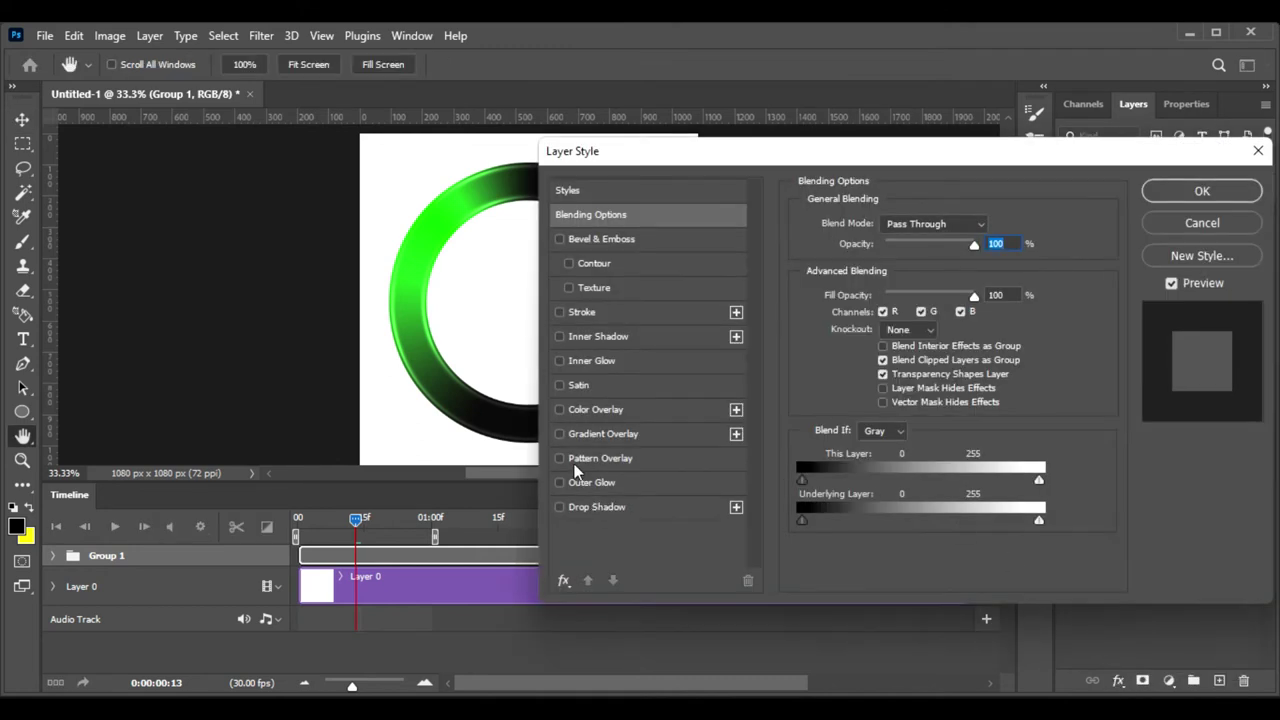
left_click(579, 459)
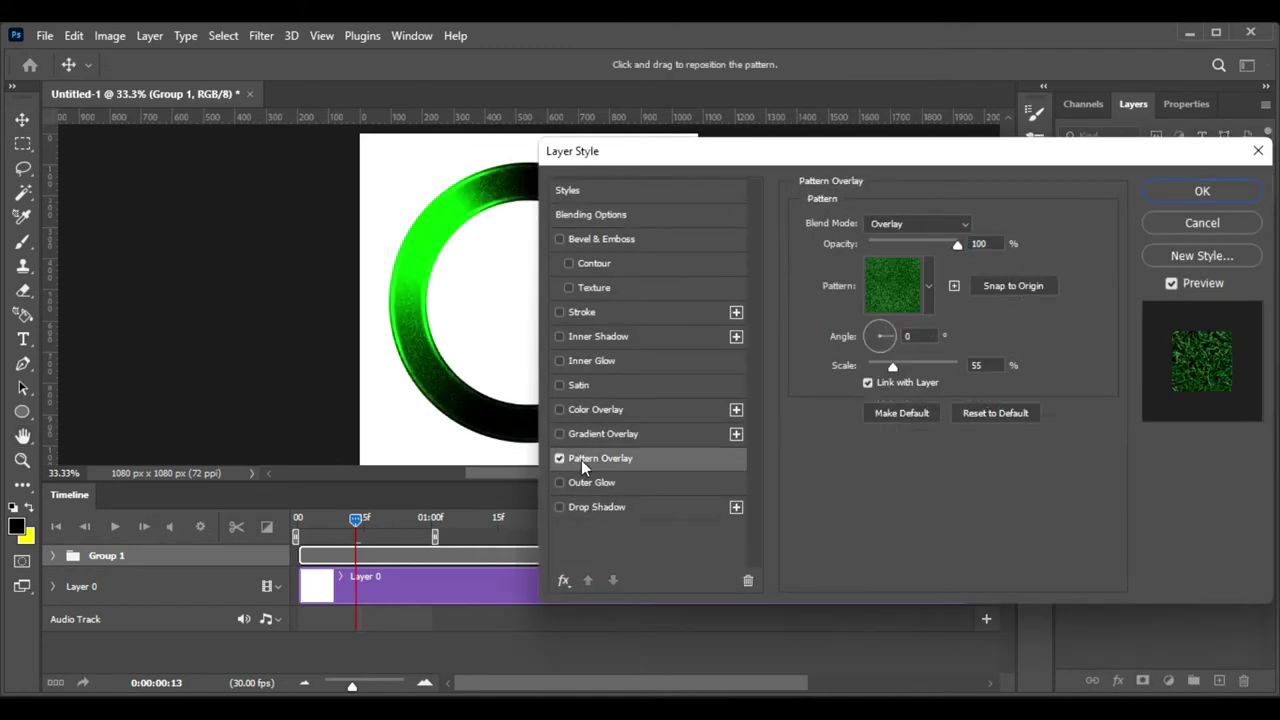
key("ctrl+plus")
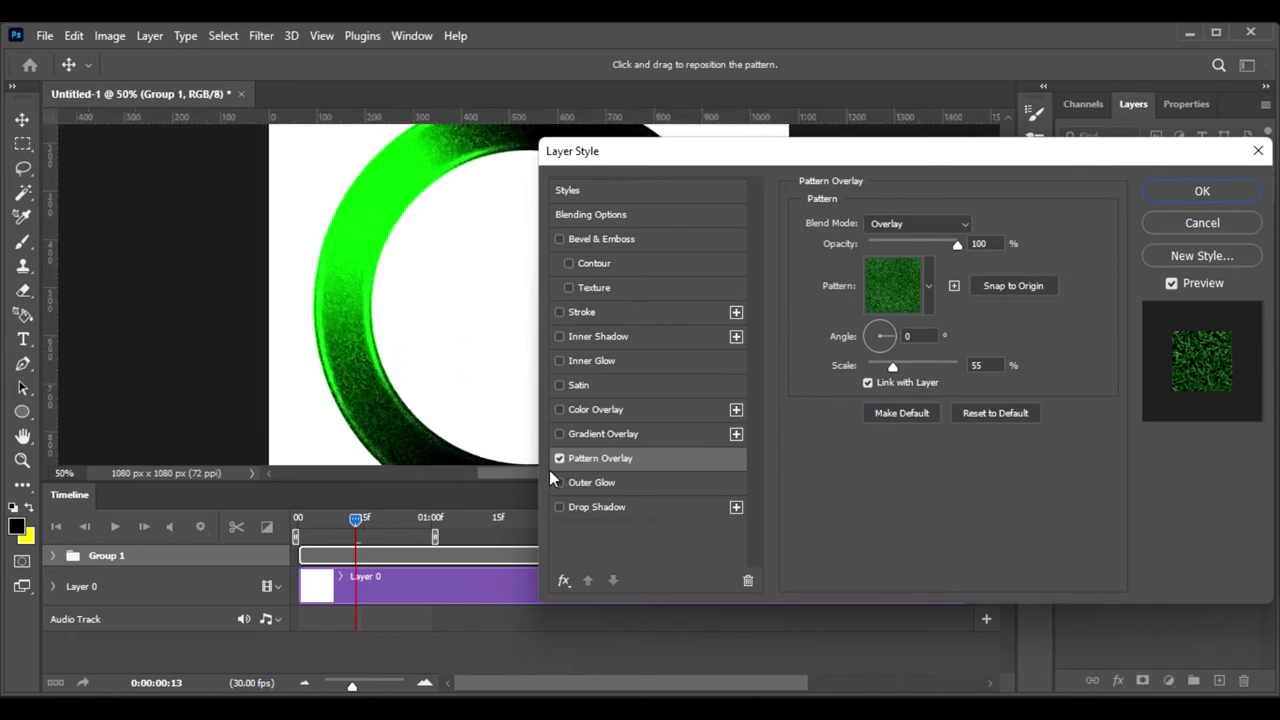
key("ctrl+plus")
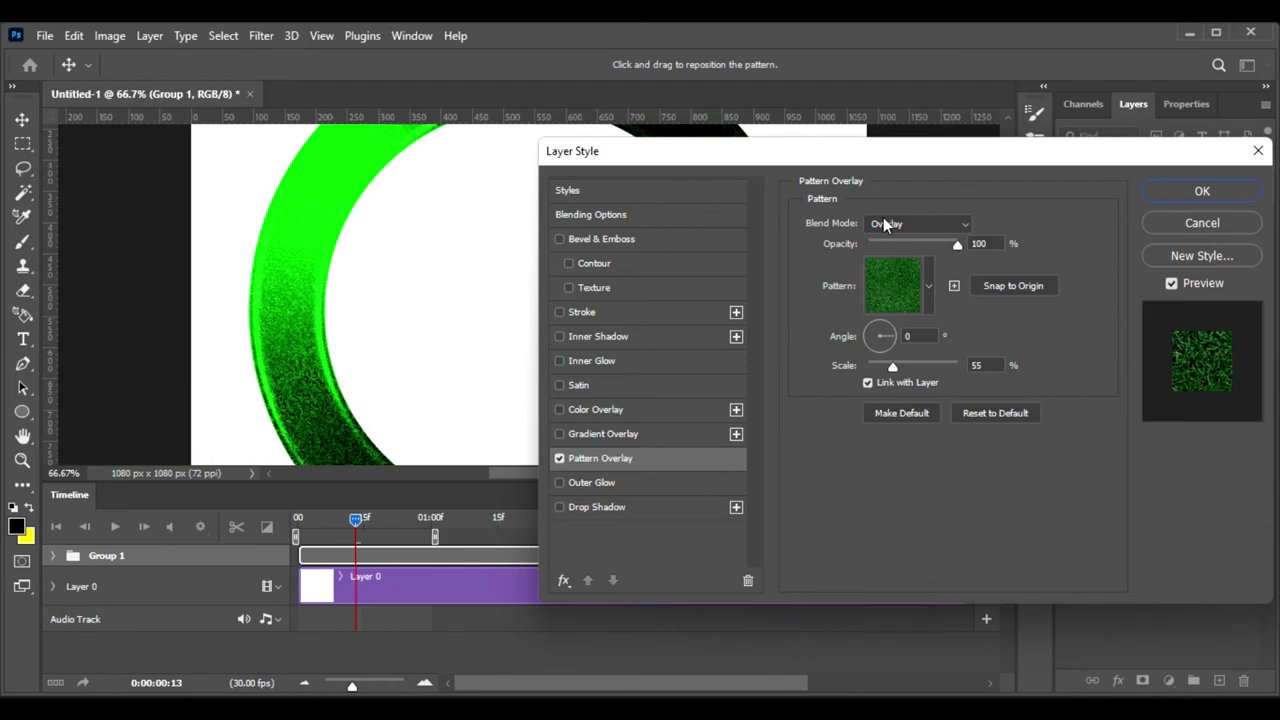
Keep the Overlay blend mode and choose the brown texture pattern
left_click(897, 222)
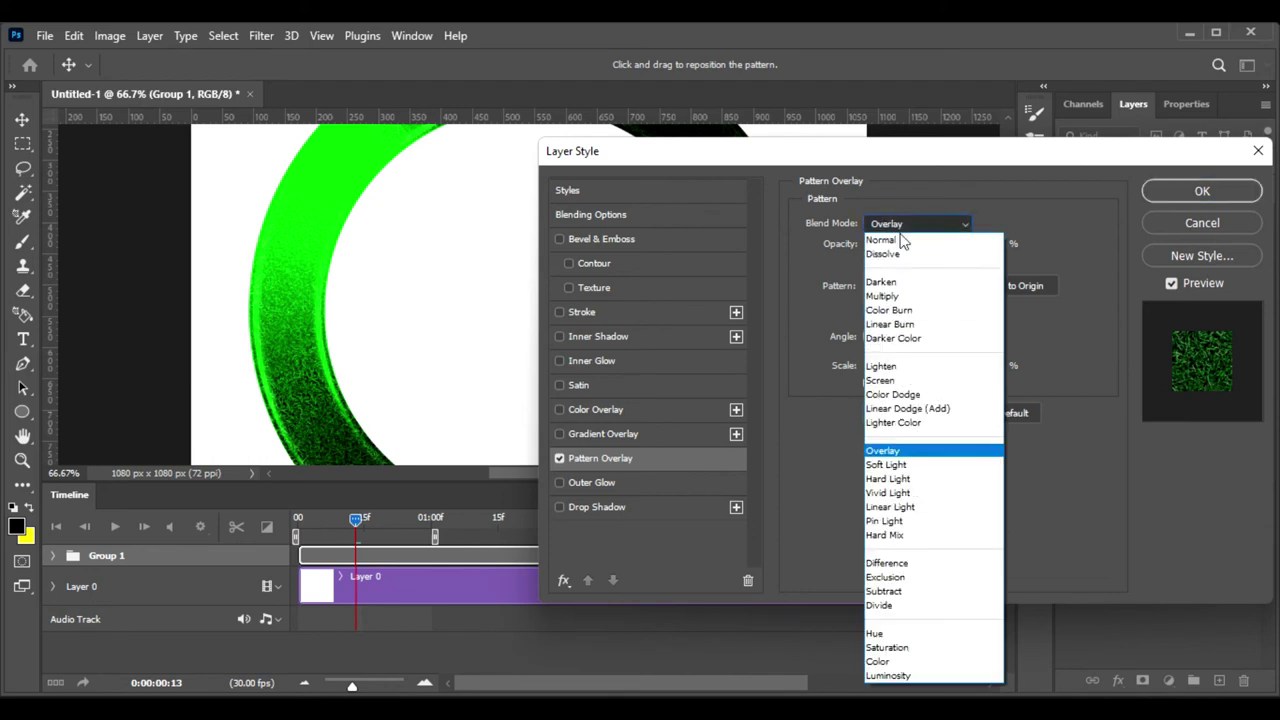
left_click(918, 451)
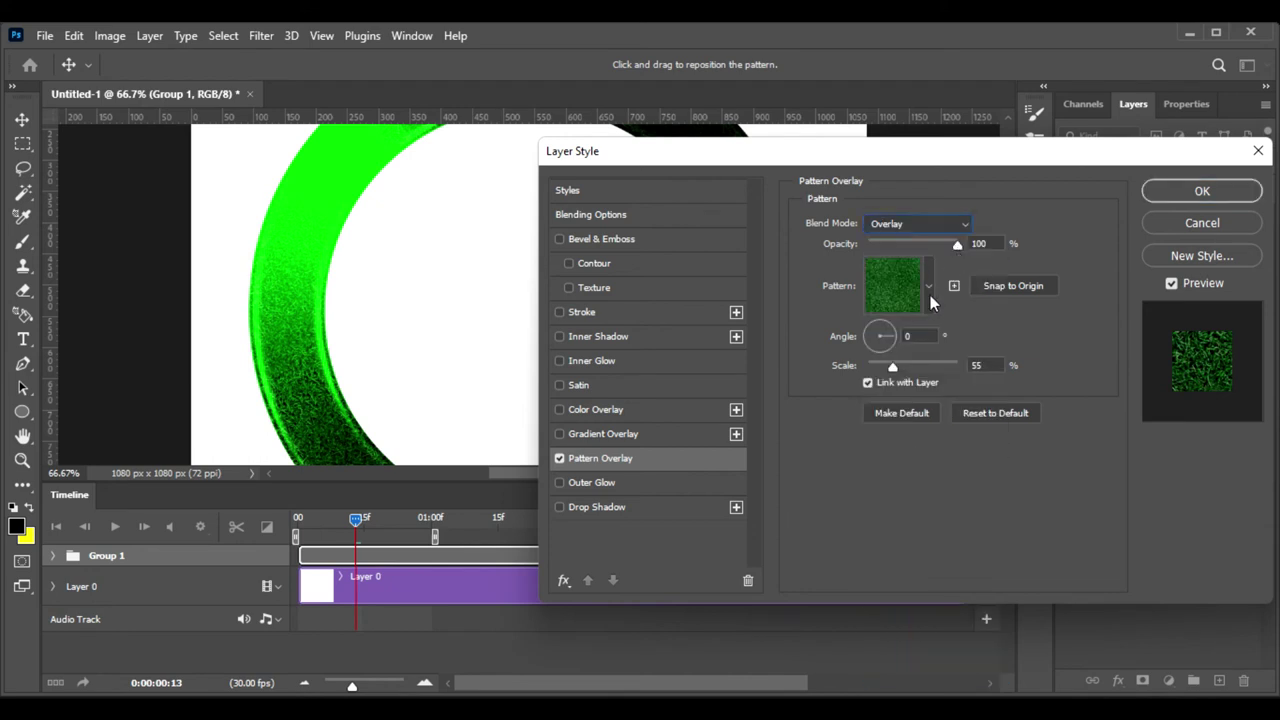
left_click(925, 297)
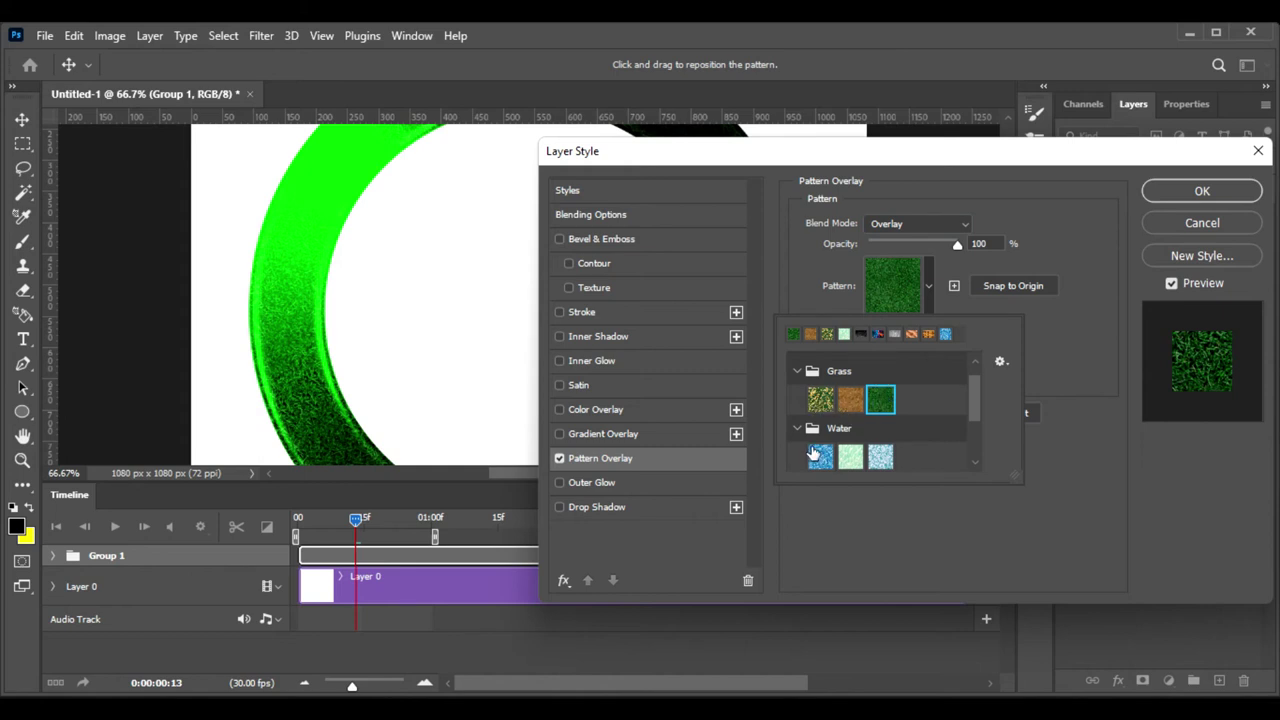
left_click(846, 398)
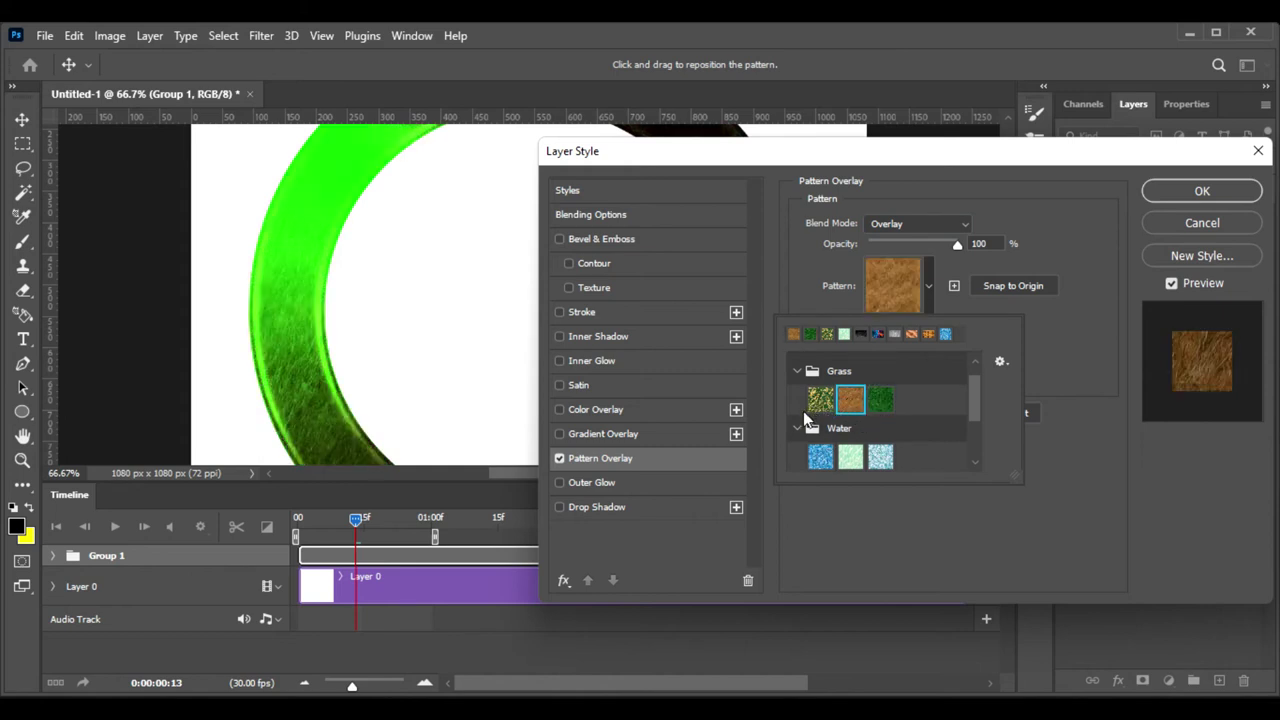
left_click(820, 400)
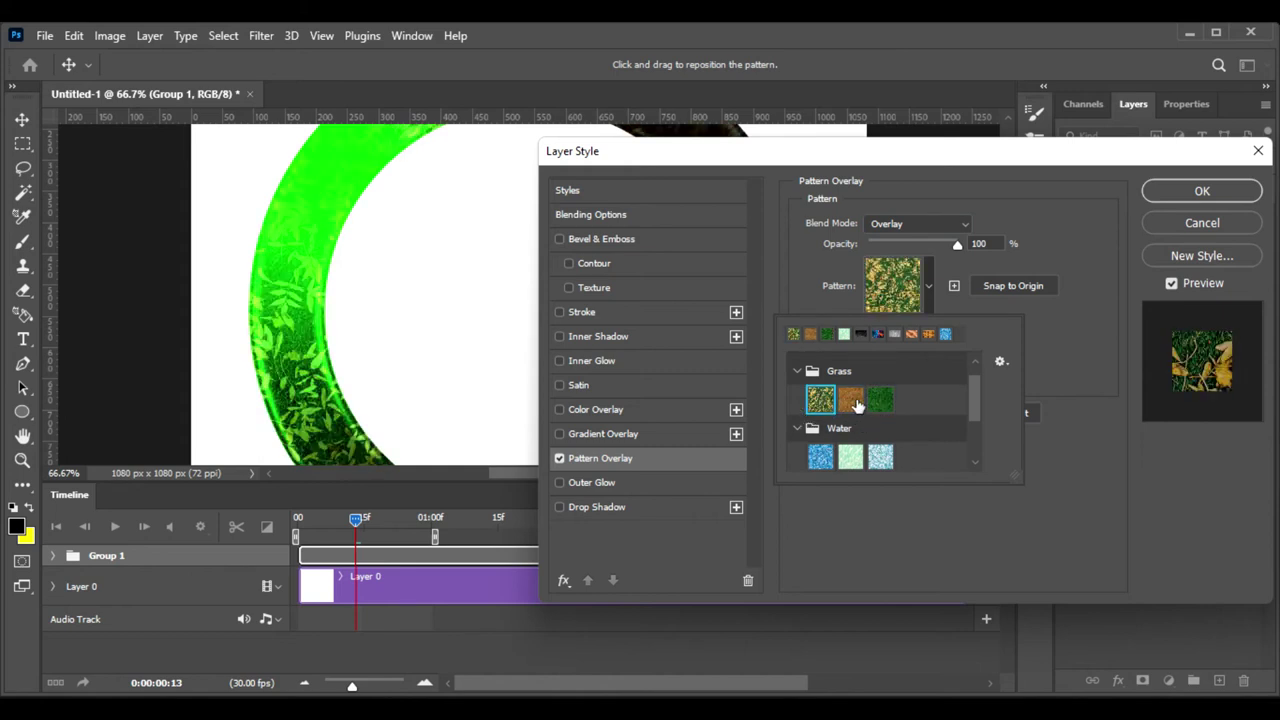
left_click(853, 400)
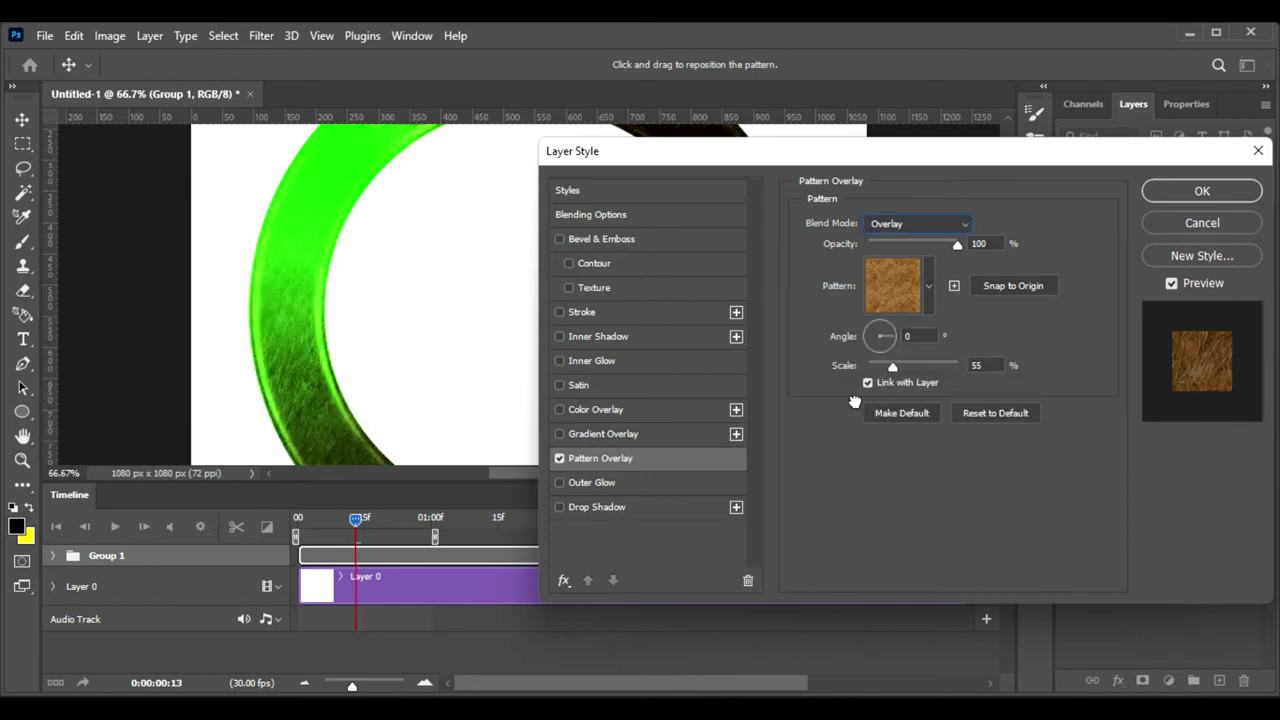
double_click(853, 400)
Lower the pattern overlay opacity to 32% while checking the whole ring
left_click_drag(938, 246, 919, 242)
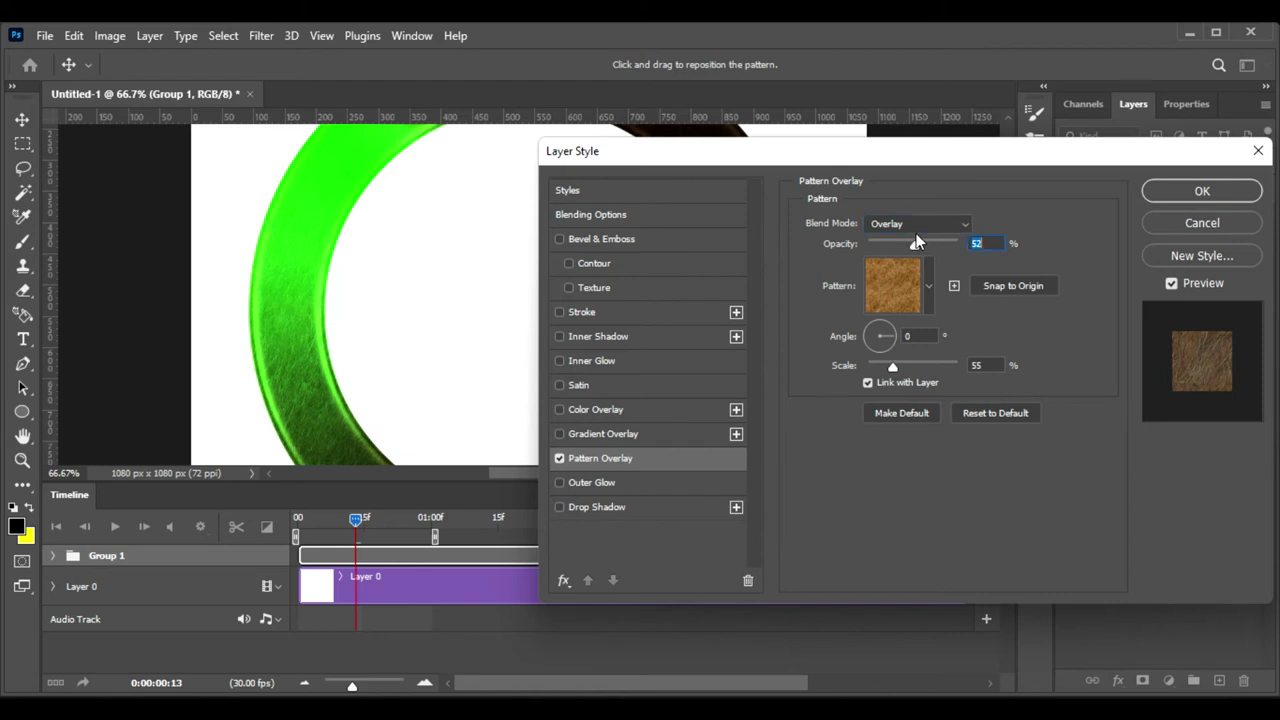
left_click_drag(909, 151, 1090, 73)
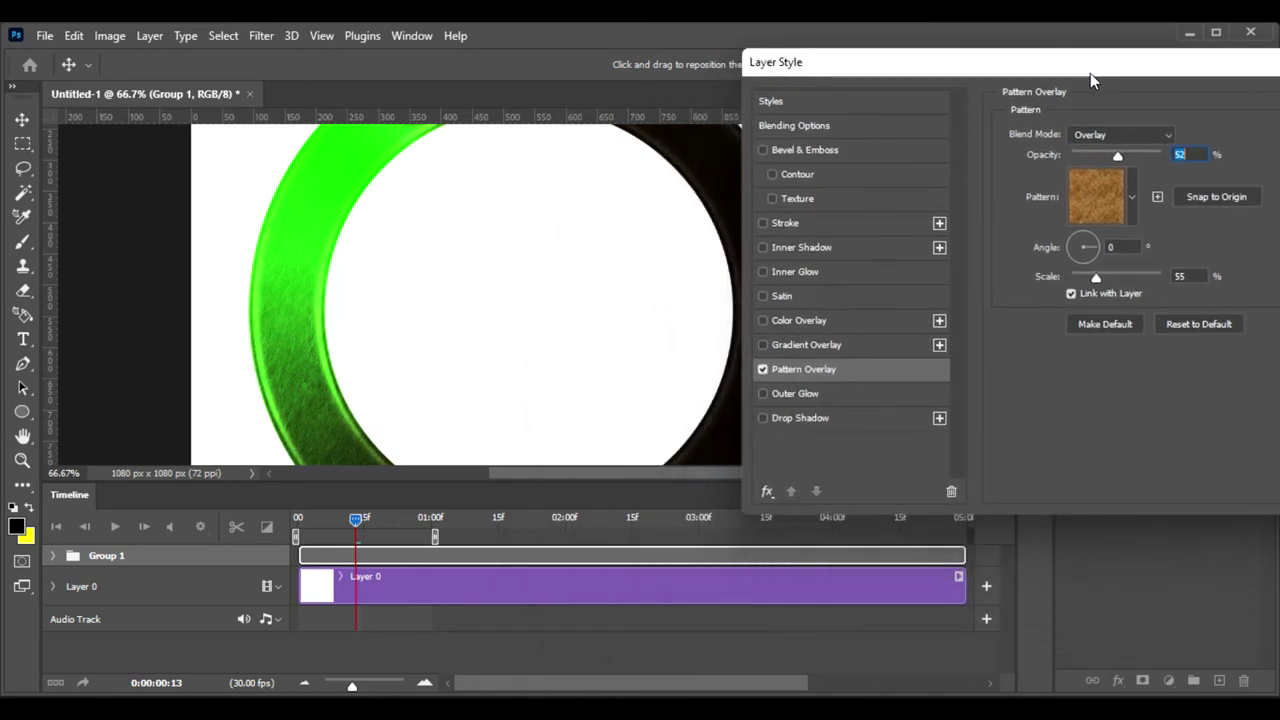
key("ctrl+minus")
mouse_move(623, 277)
left_mouse_down()
mouse_move(521, 195)
mouse_move(560, 277)
left_mouse_up()
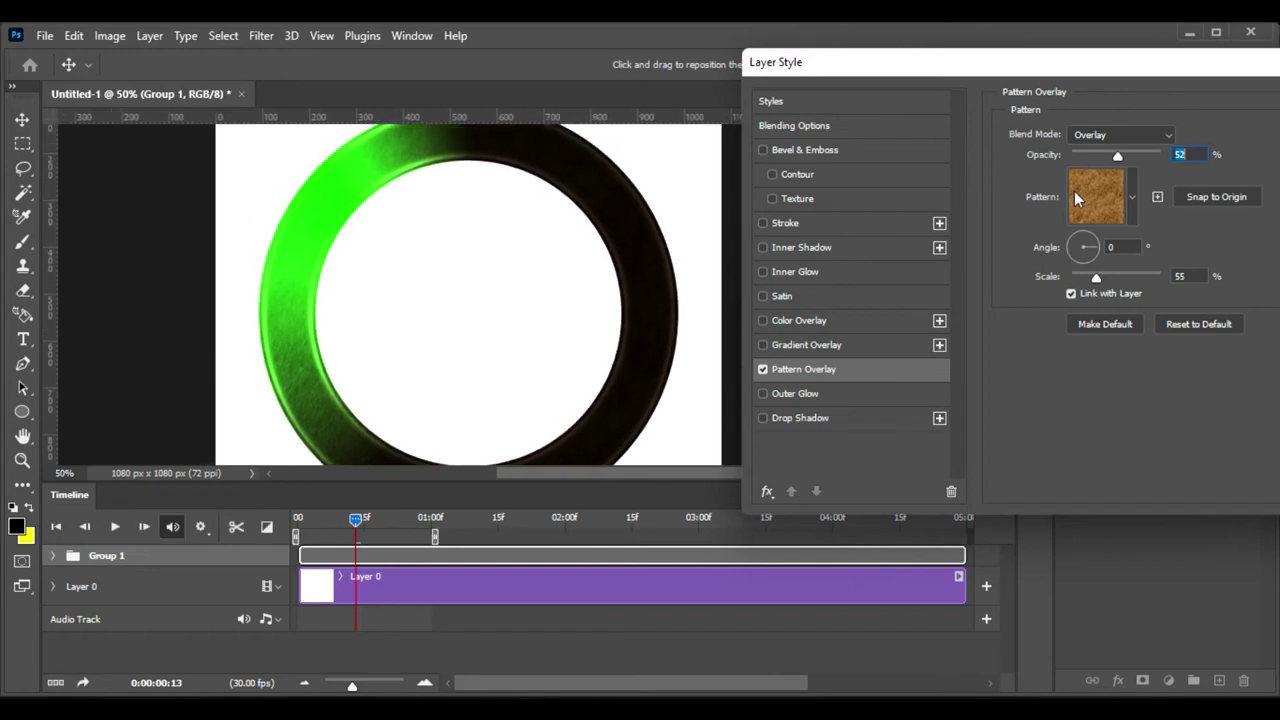
left_click_drag(1117, 158, 1101, 155)
left_click_drag(1070, 70, 893, 151)
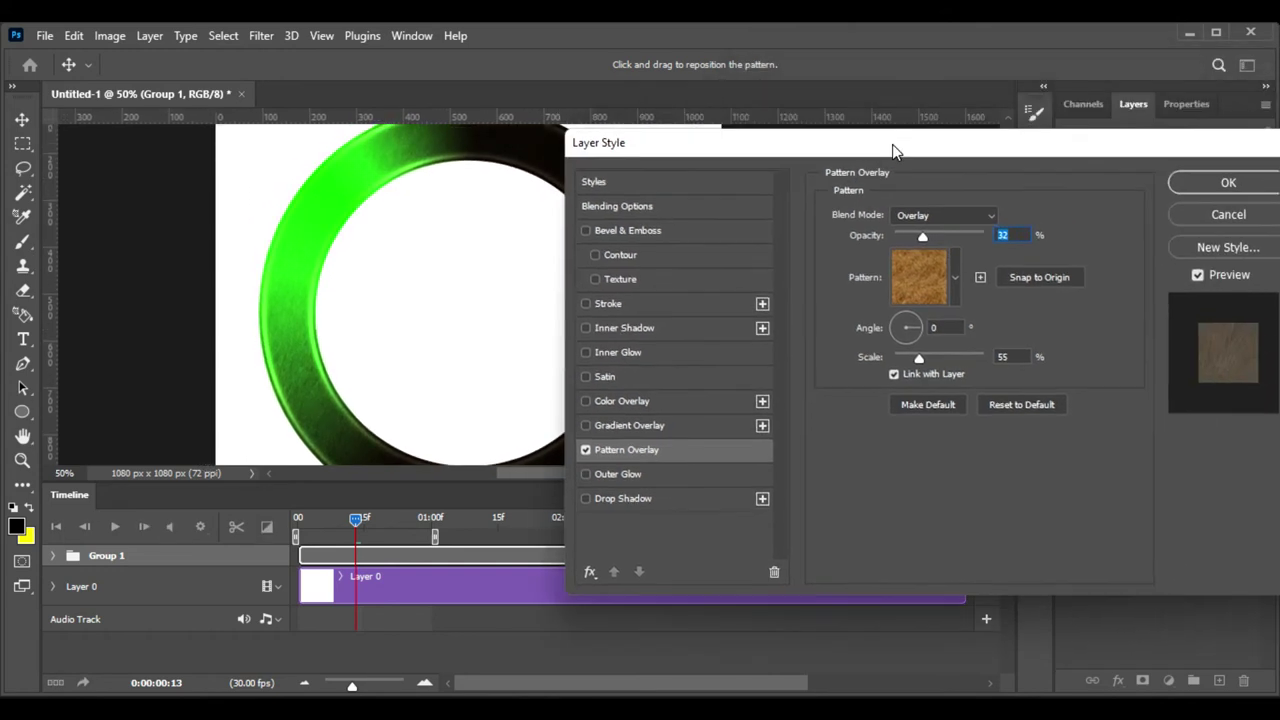
Apply the pattern overlay, play the textured spinner preview, and collapse the timeline
left_click(1196, 183)
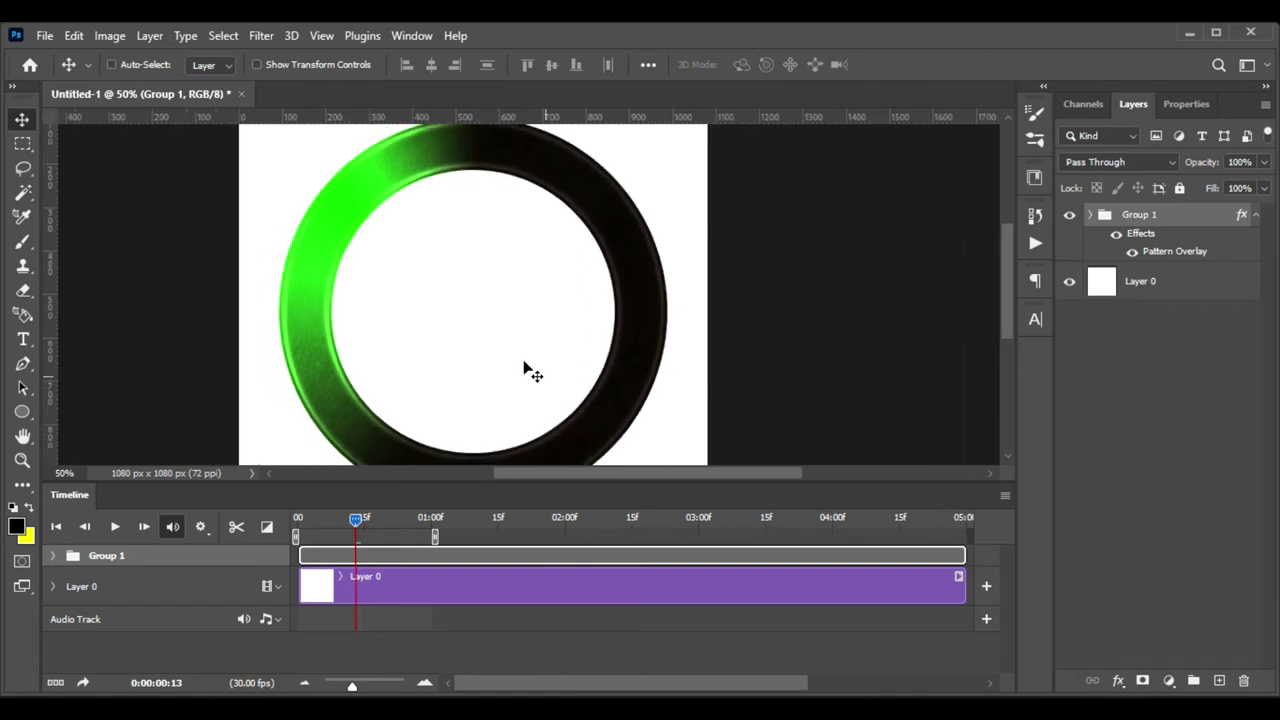
key("ctrl+minus")
key("space")
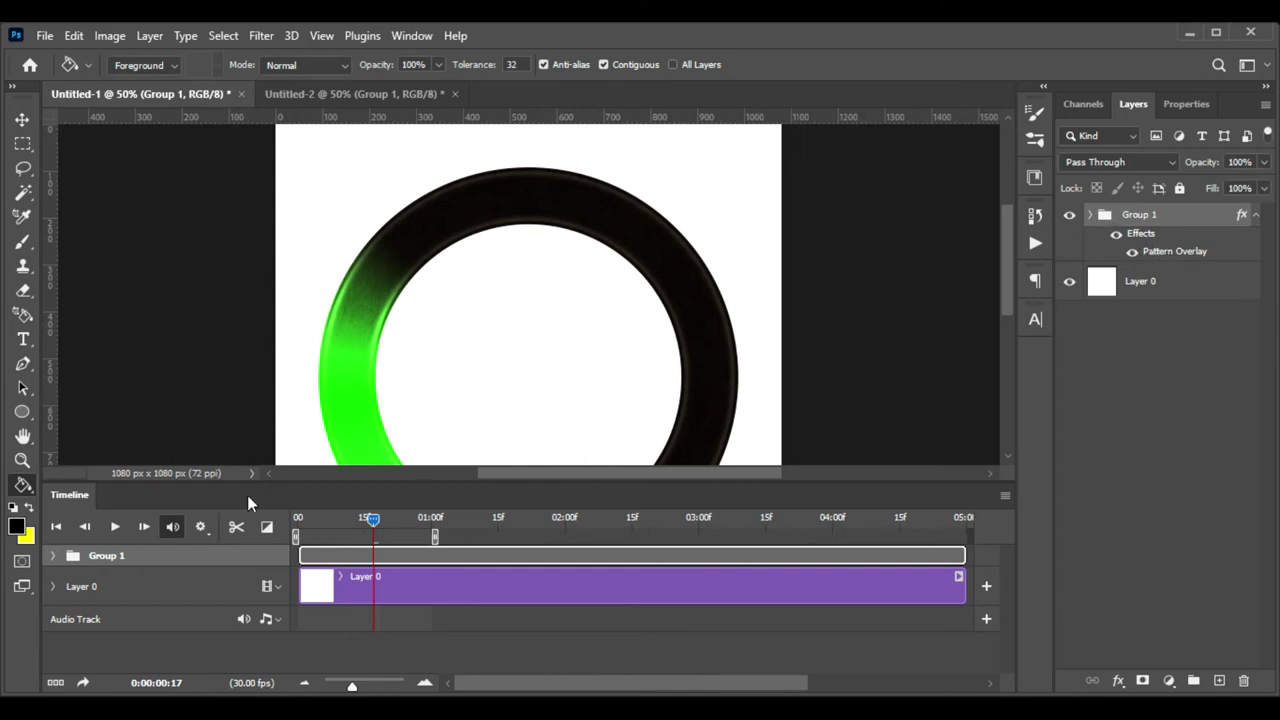
double_click(72, 496)
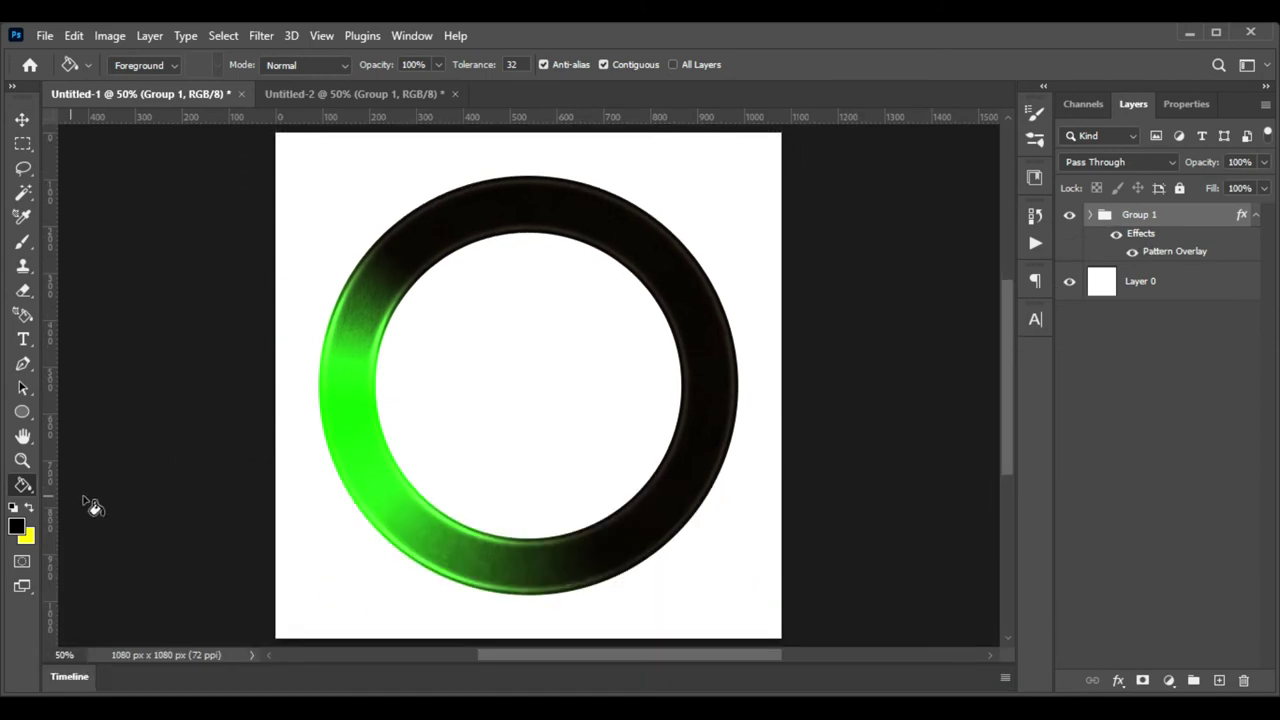
key("ctrl+plus")
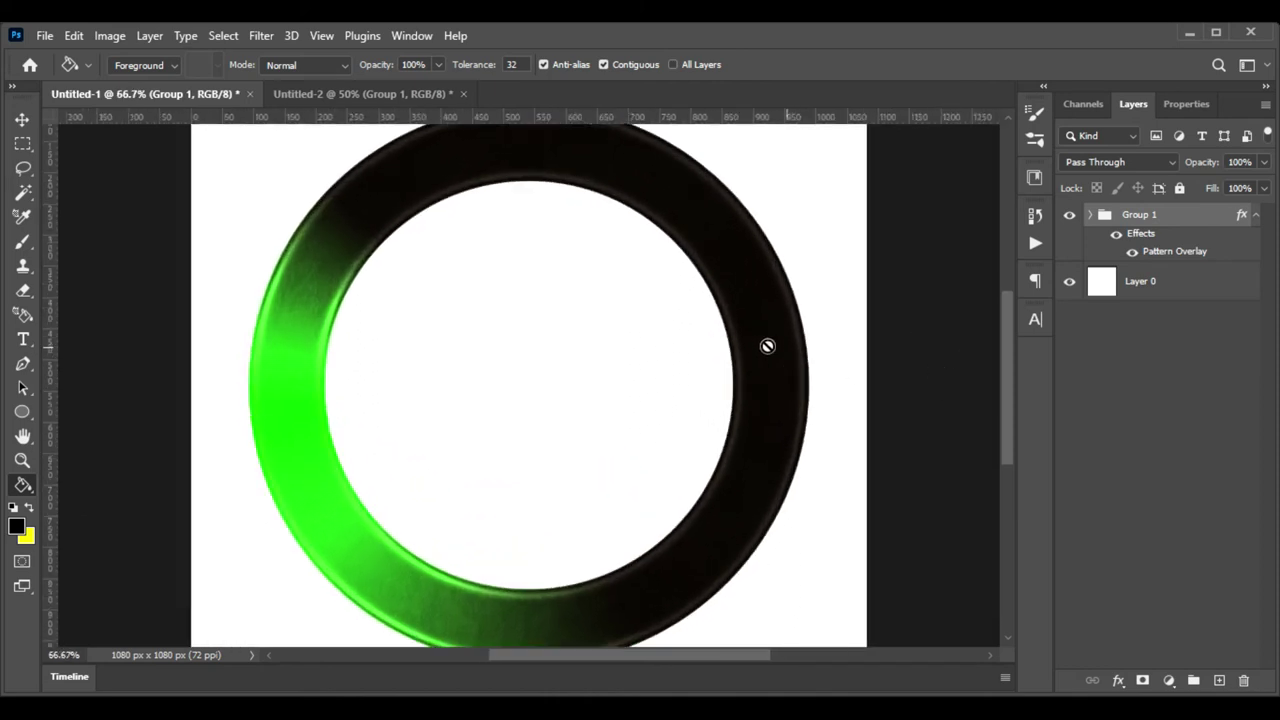
Add an Inner Bevel to Group 1: 230% depth, 49 px size, 80% shadow, 73% highlight
double_click(1184, 228)
left_click_drag(599, 245, 1276, 165)
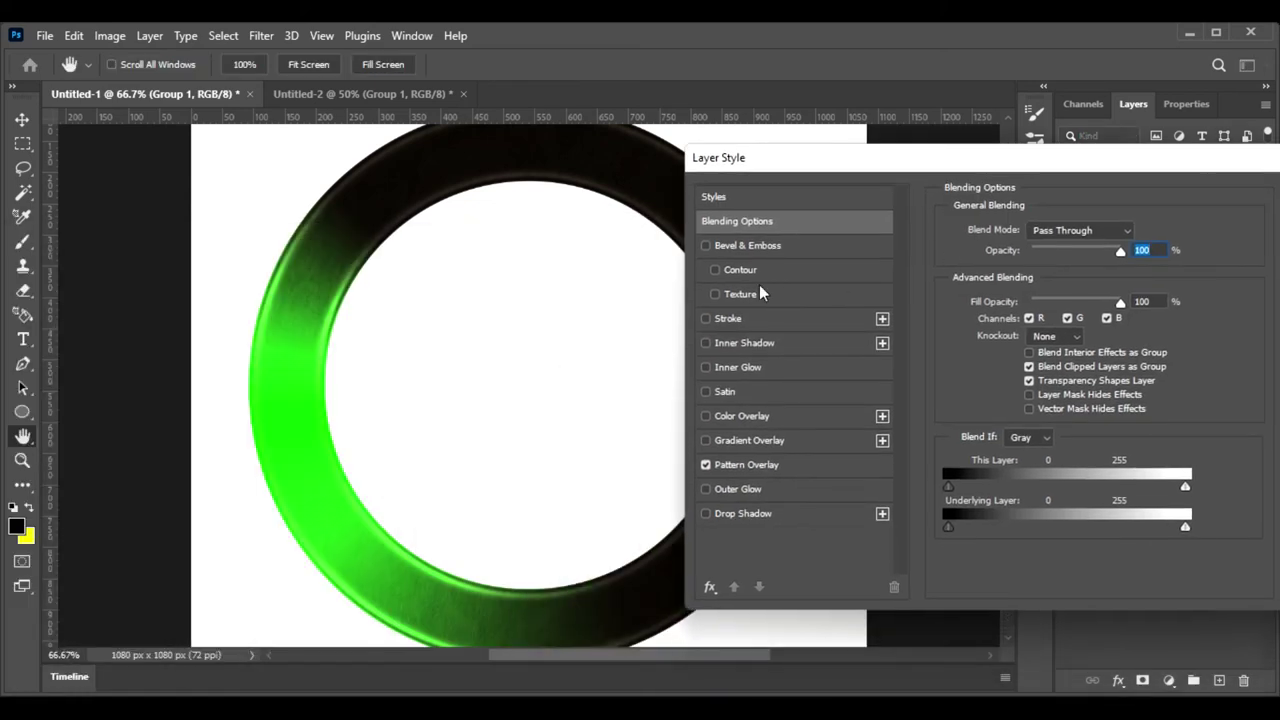
left_click(741, 246)
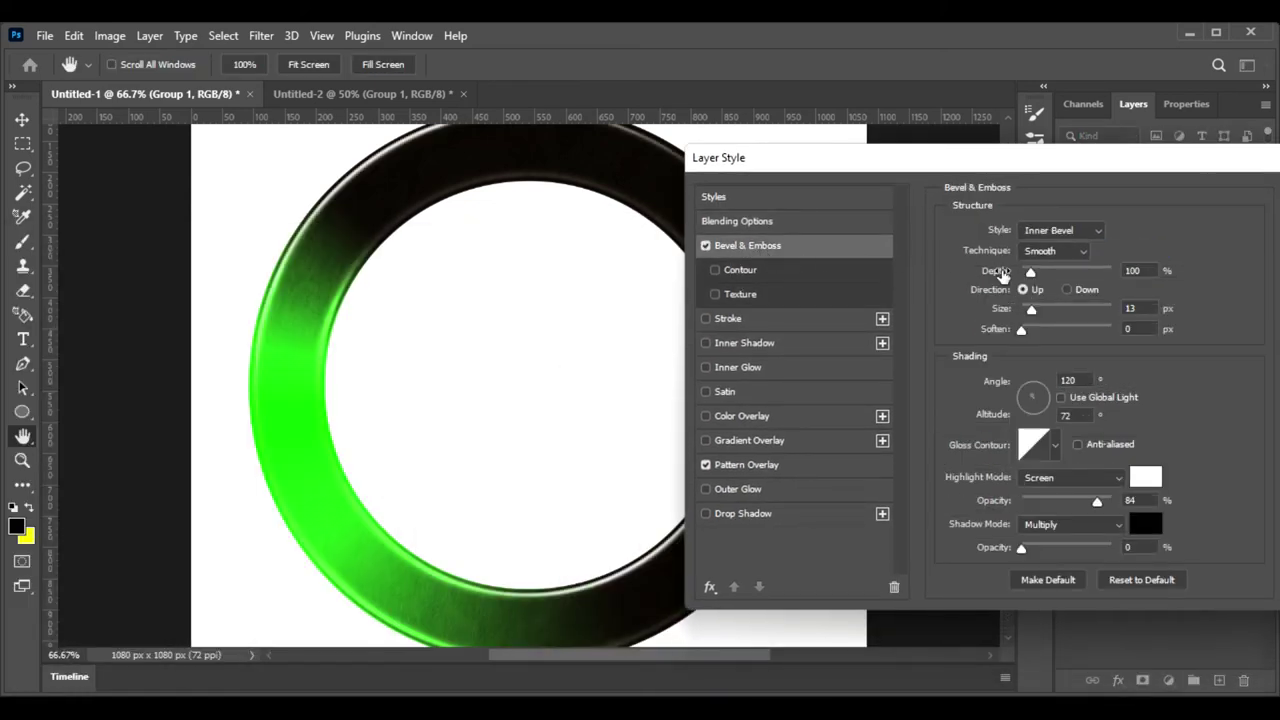
mouse_move(1029, 276)
left_mouse_down()
mouse_move(1049, 277)
mouse_move(1058, 314)
mouse_move(1046, 315)
left_mouse_up()
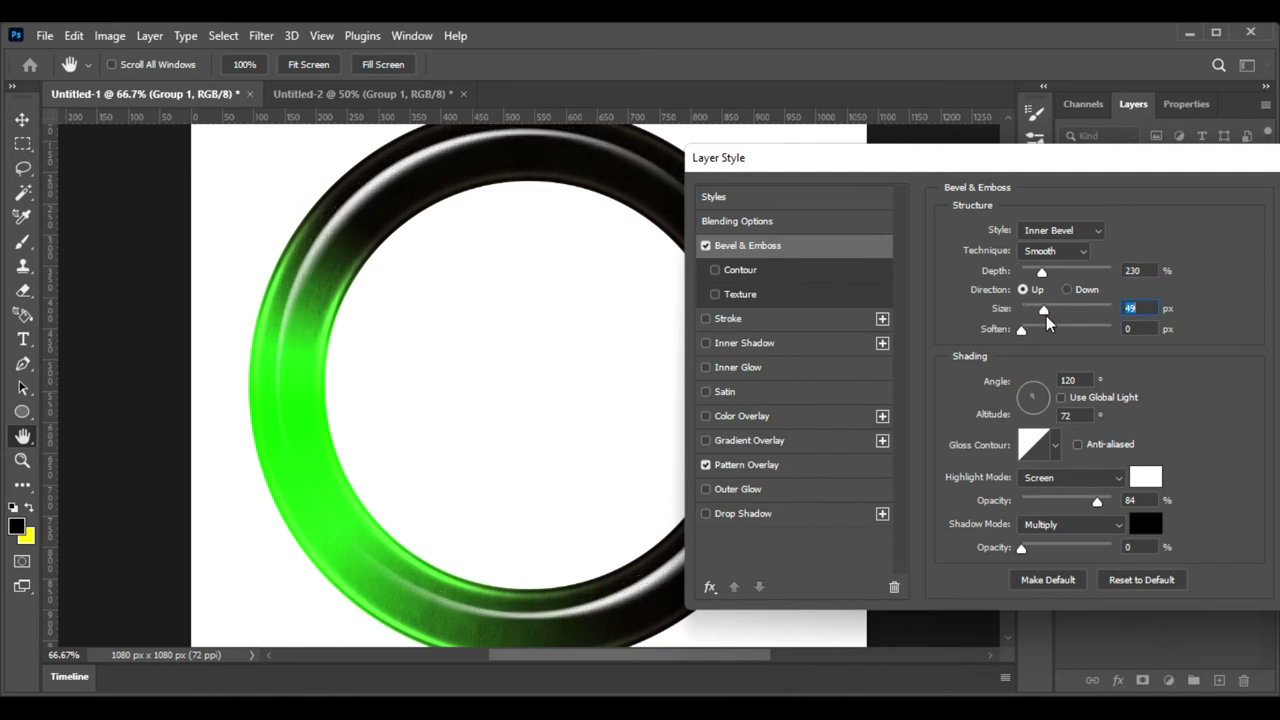
left_click_drag(1090, 548, 1105, 548)
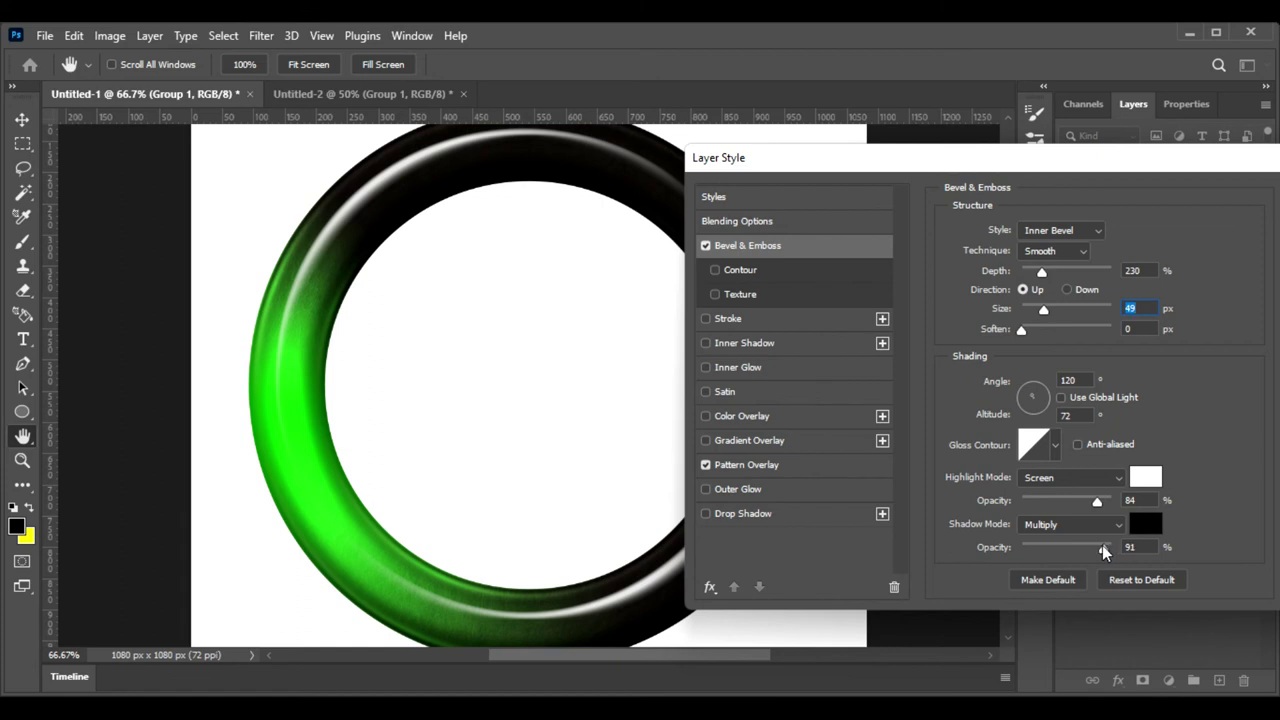
left_click_drag(1102, 548, 1093, 546)
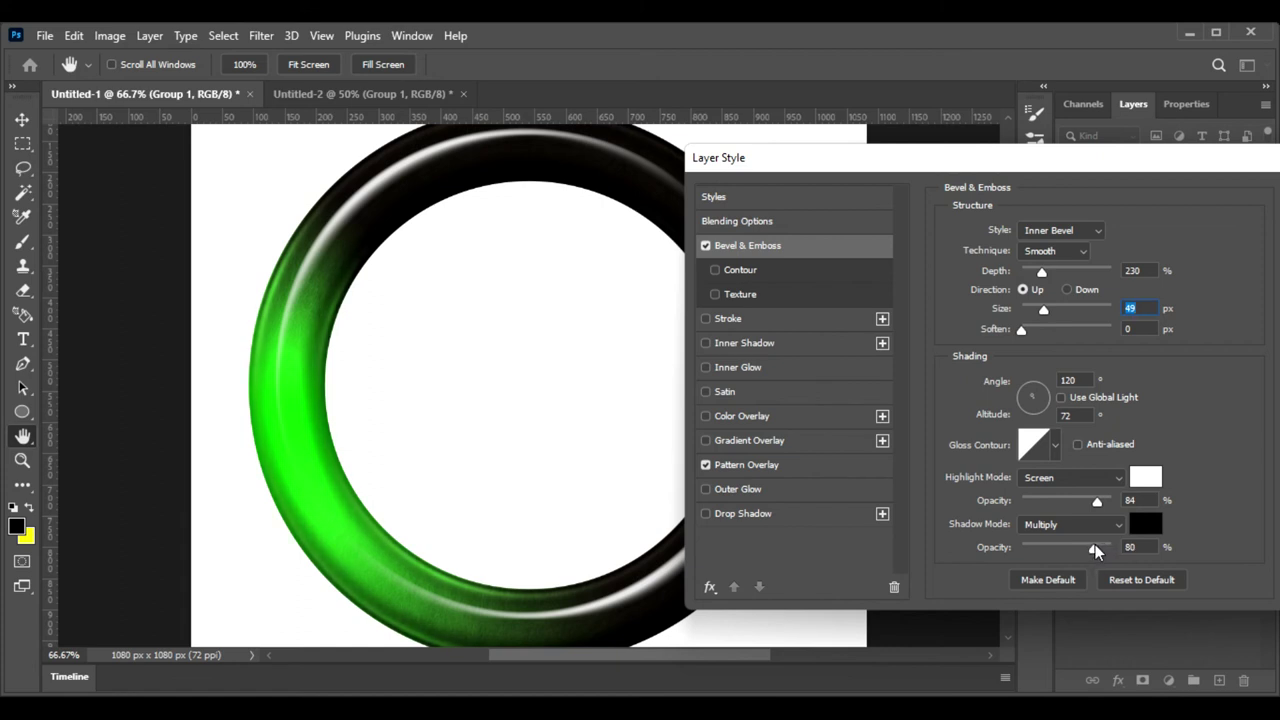
left_click(1095, 548)
left_click_drag(1099, 502, 1088, 502)
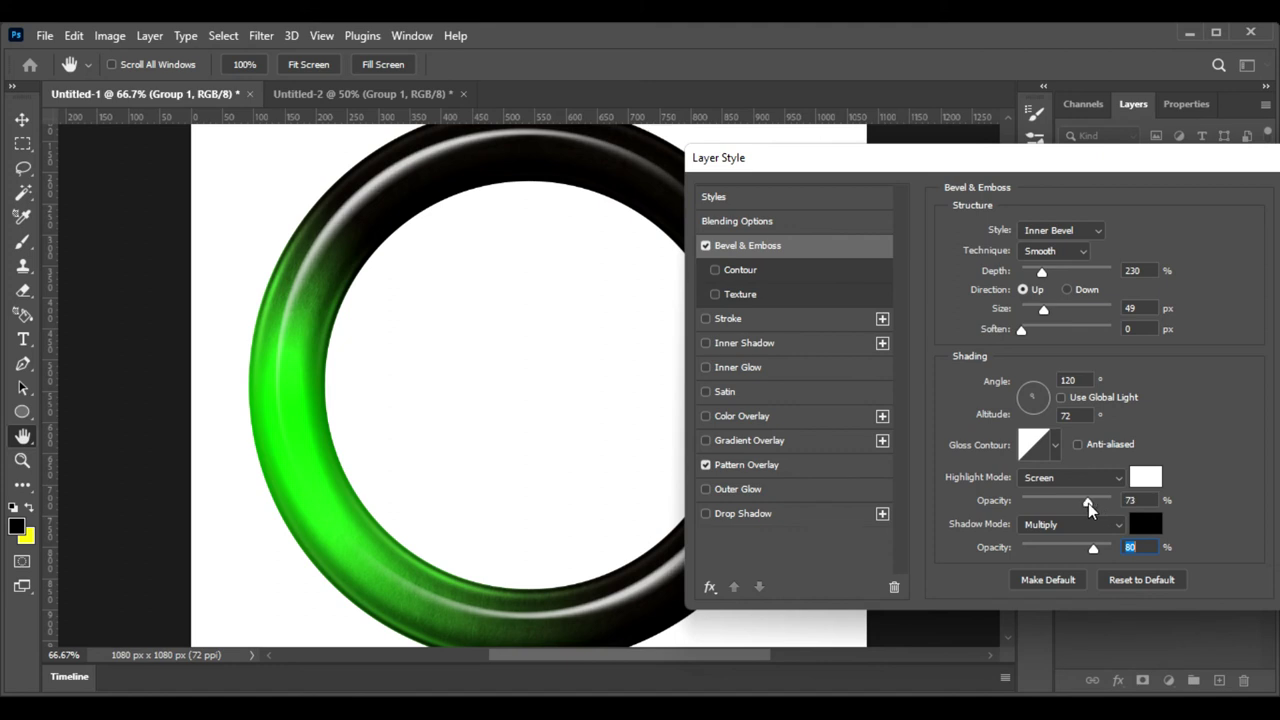
Make the bevel highlight the ring's green at 30% opacity, with 51 px size and 3 px soften
left_click(1143, 478)
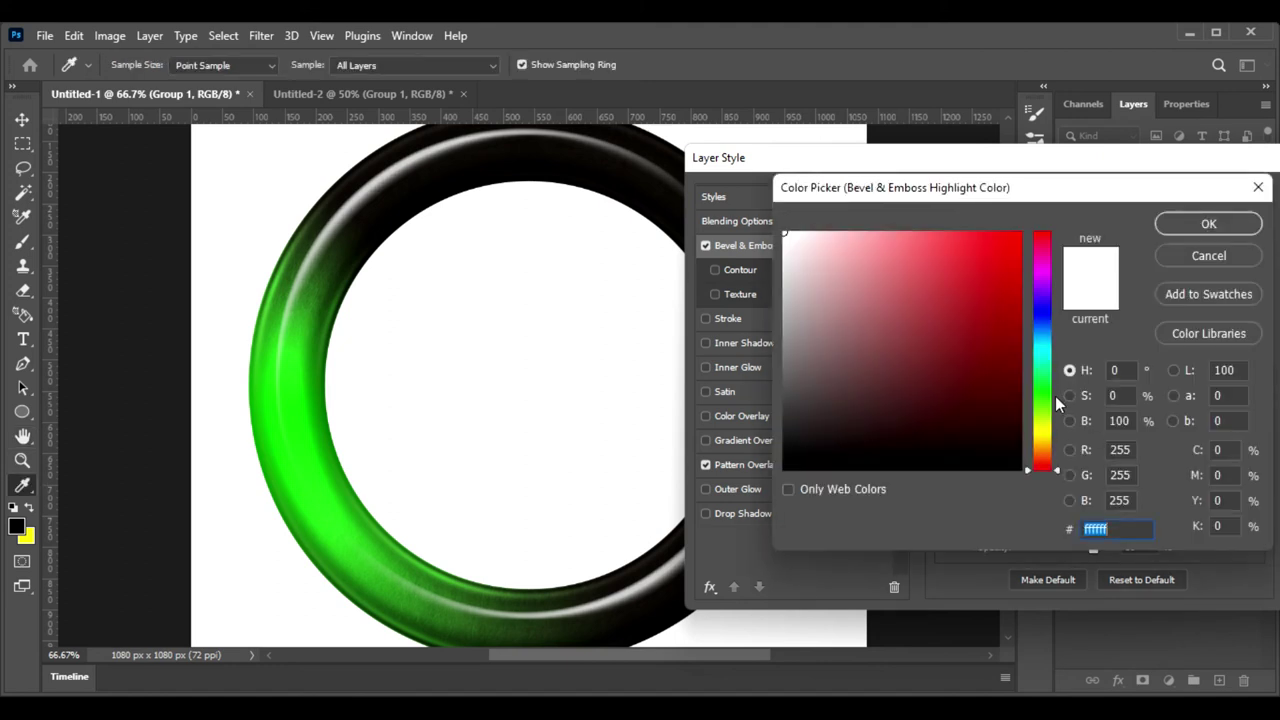
left_click(318, 419)
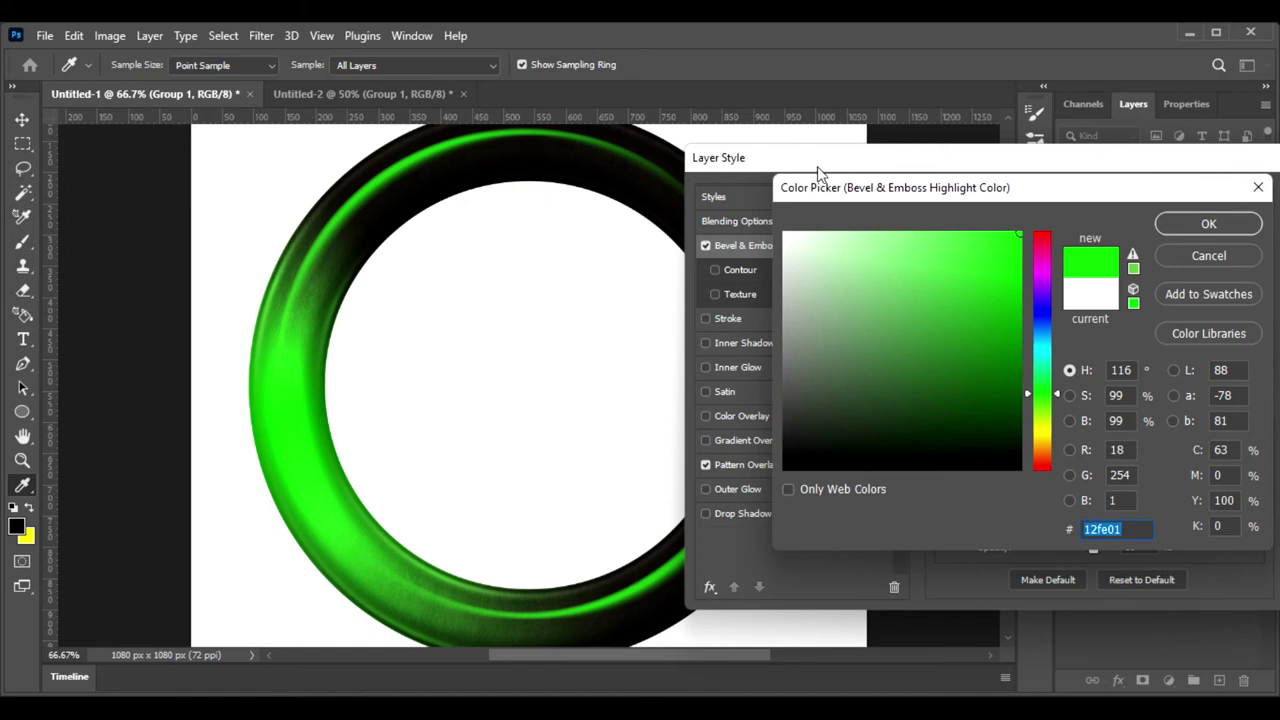
left_click(1210, 223)
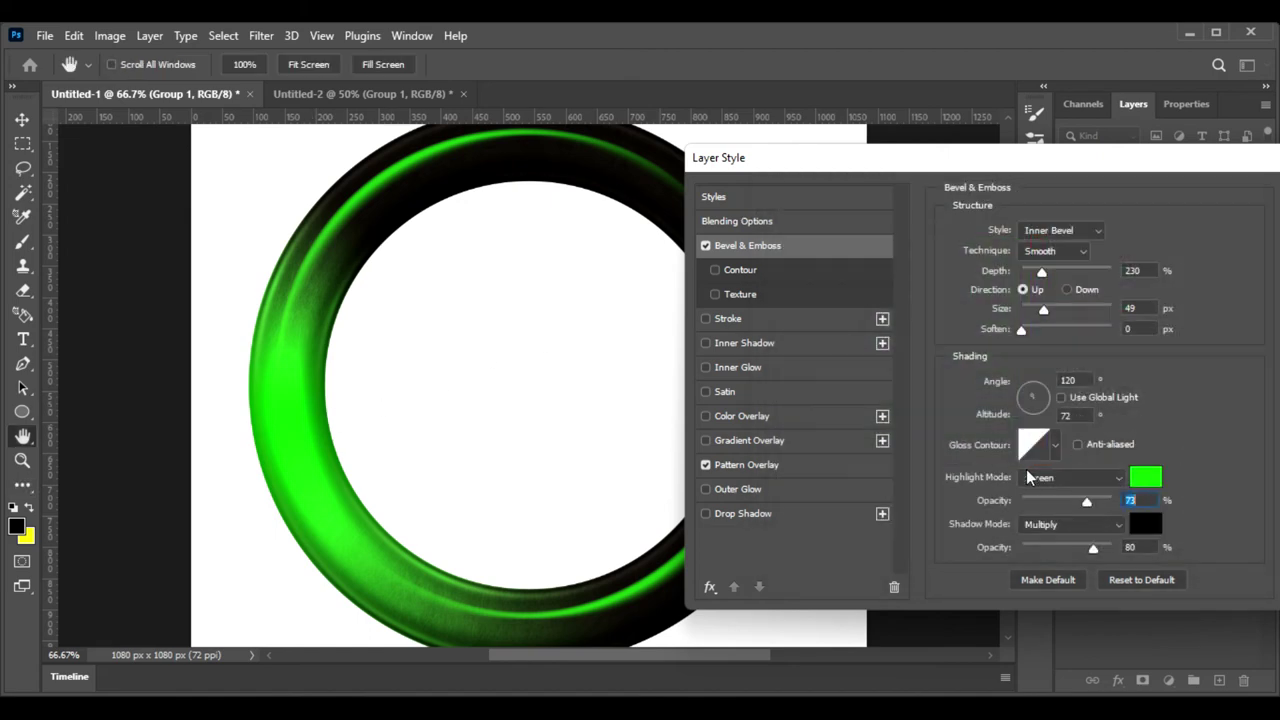
left_click_drag(1067, 503, 1048, 501)
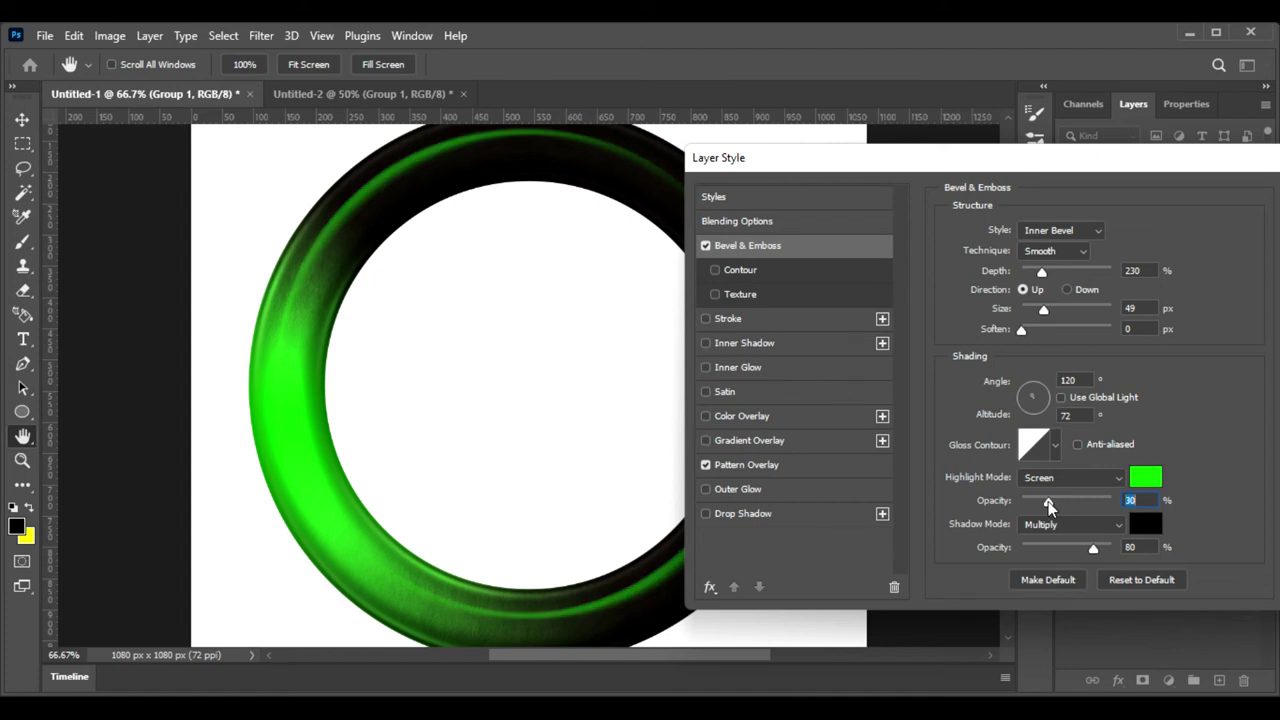
mouse_move(1018, 168)
left_mouse_down()
mouse_move(1020, 512)
mouse_move(1149, 406)
mouse_move(1089, 277)
mouse_move(991, 164)
left_mouse_up()
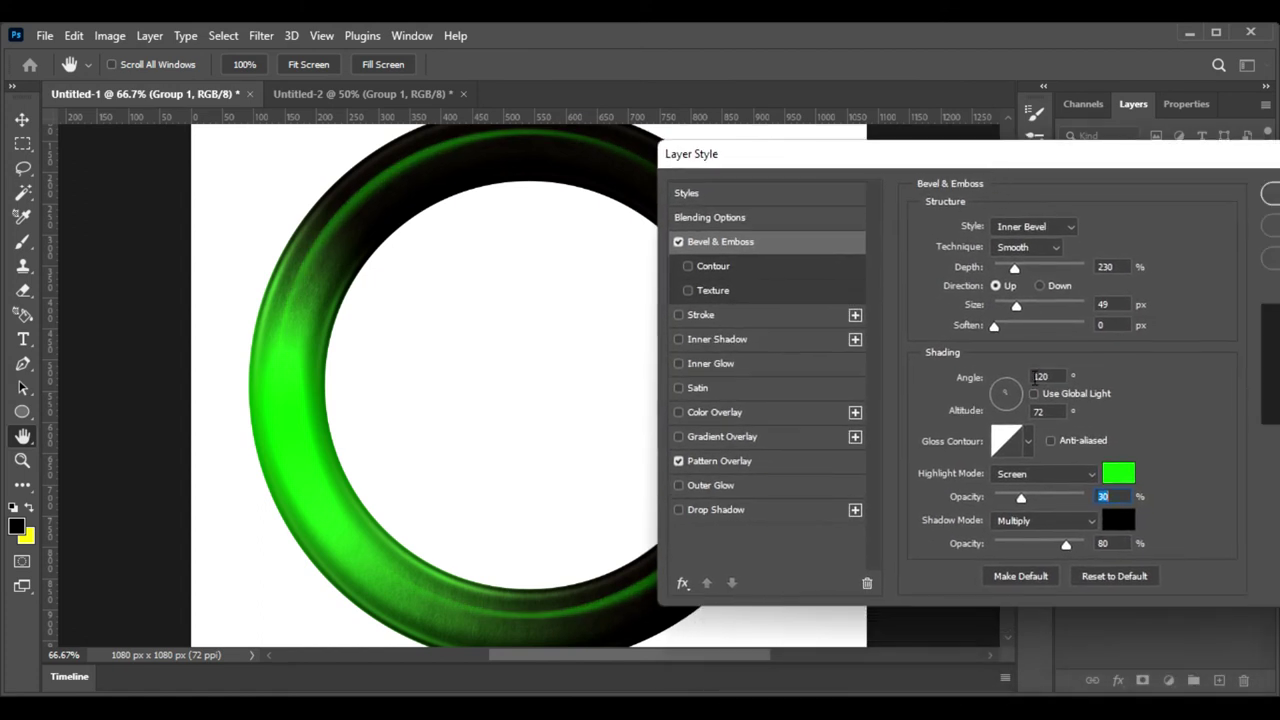
left_click_drag(1016, 306, 1019, 305)
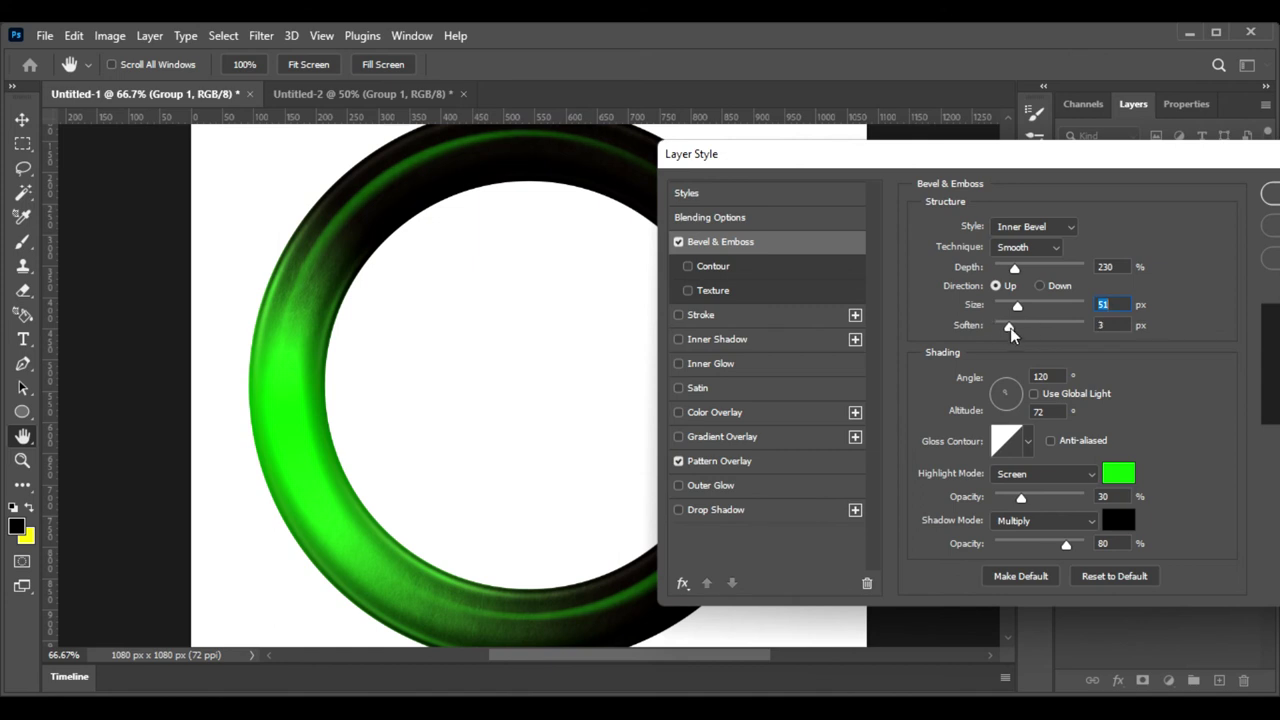
Give the bevel a peaked gloss contour, 0 px soften at 51 px size, and apply it
left_click(1028, 443)
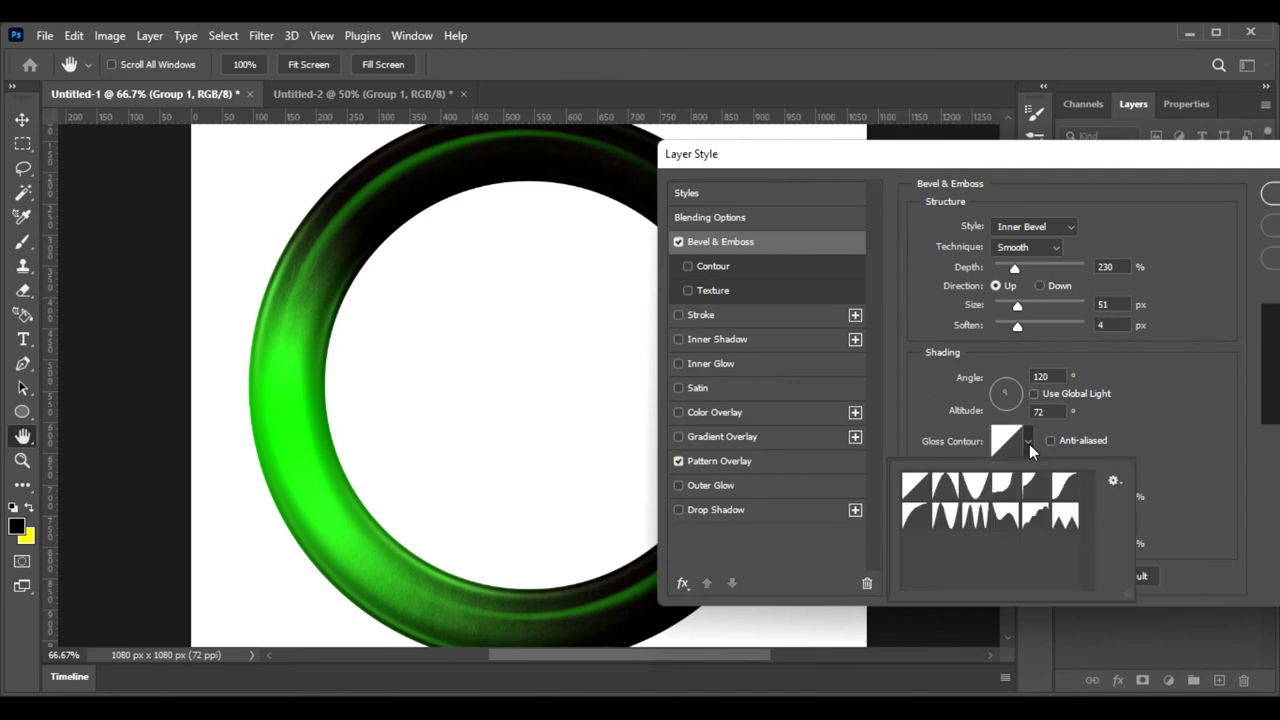
left_click(945, 515)
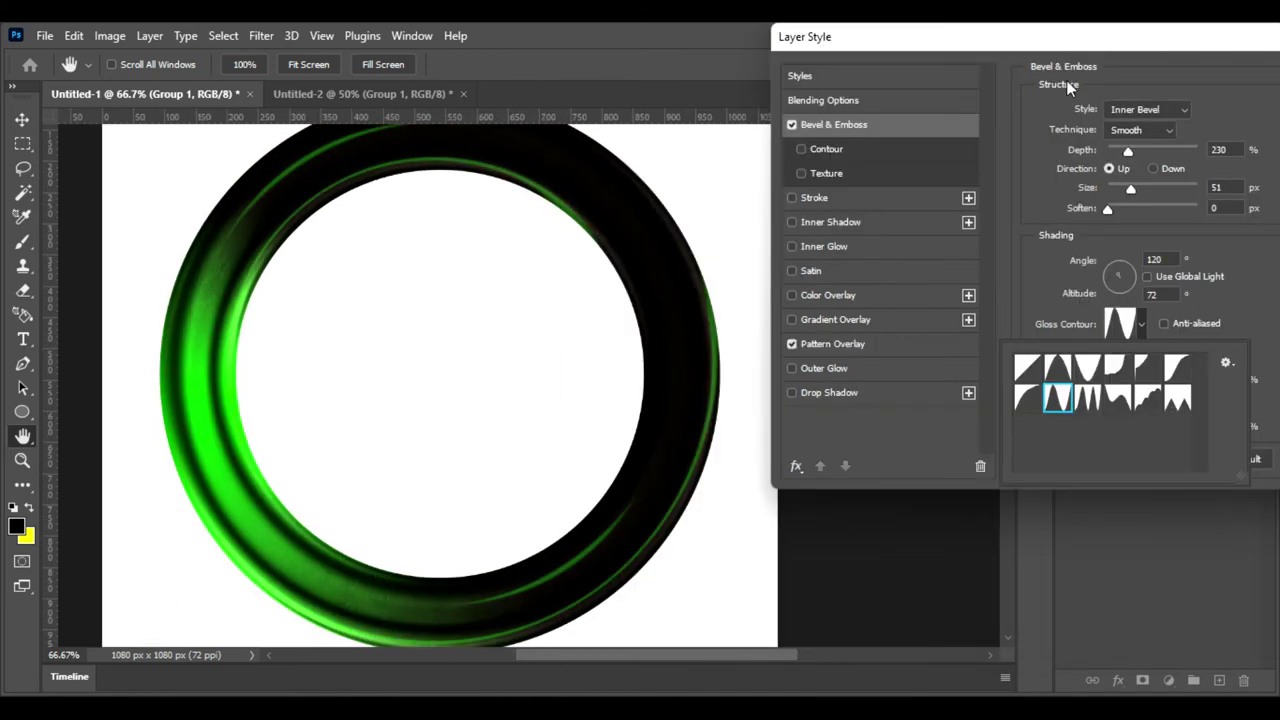
mouse_move(1059, 44)
left_mouse_down()
mouse_move(922, 258)
mouse_move(903, 131)
left_mouse_up()
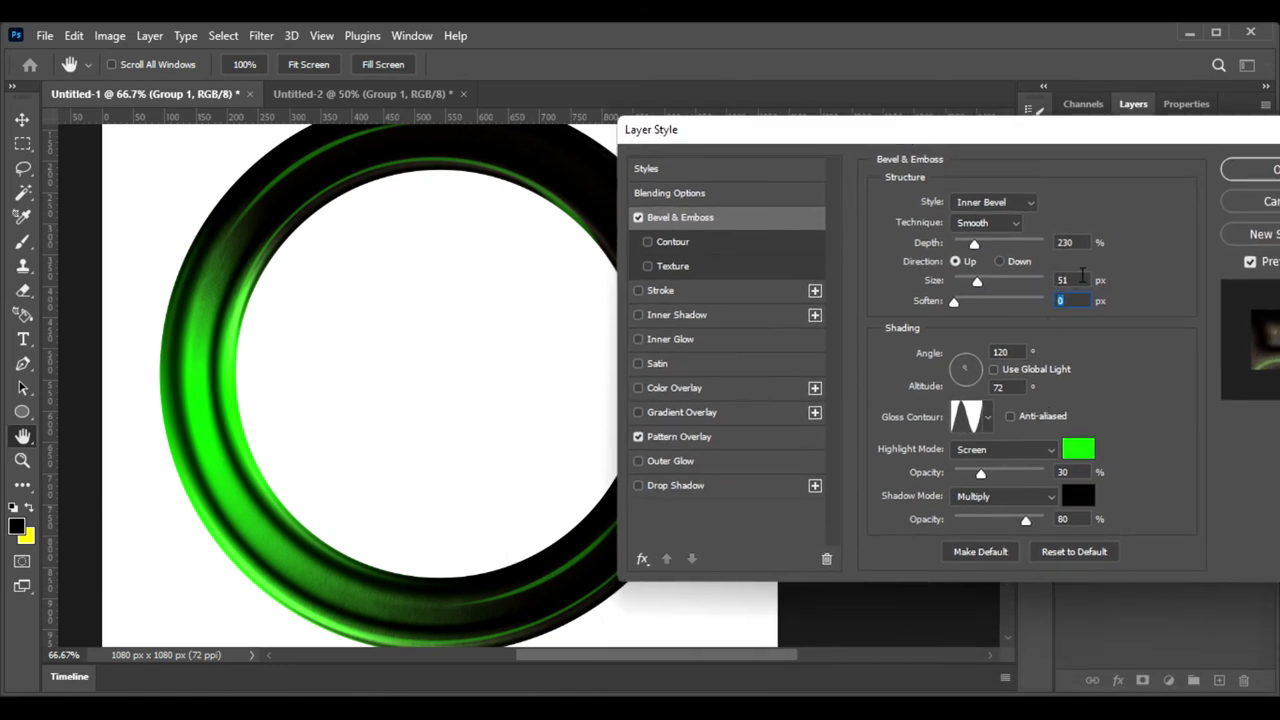
left_click_drag(983, 280, 981, 285)
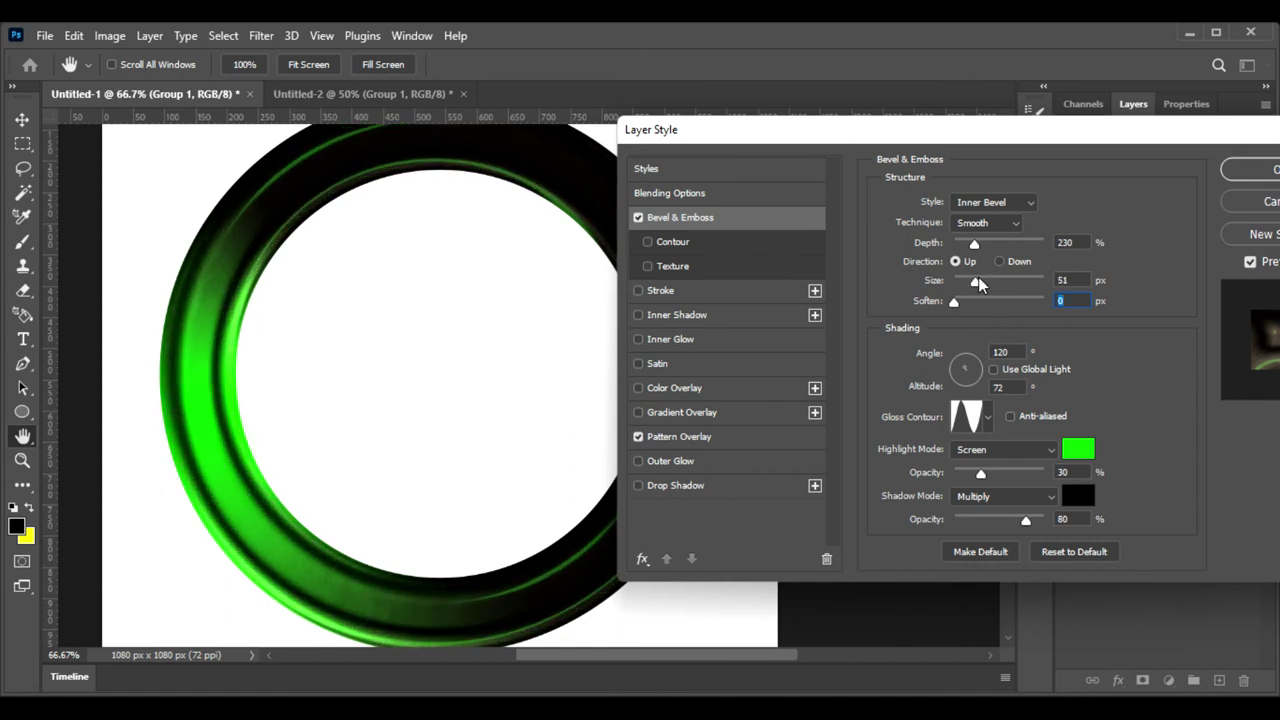
mouse_move(941, 128)
left_mouse_down()
mouse_move(1153, 140)
mouse_move(962, 109)
left_mouse_up()
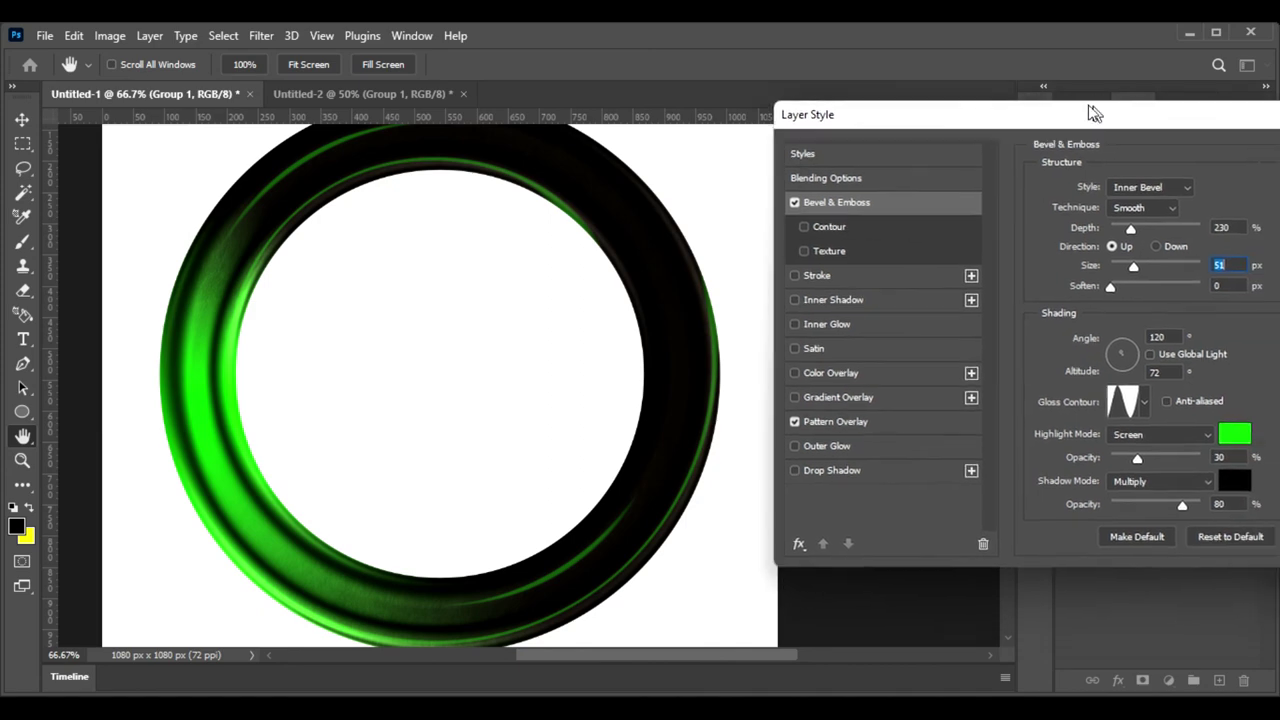
left_click(1247, 143)
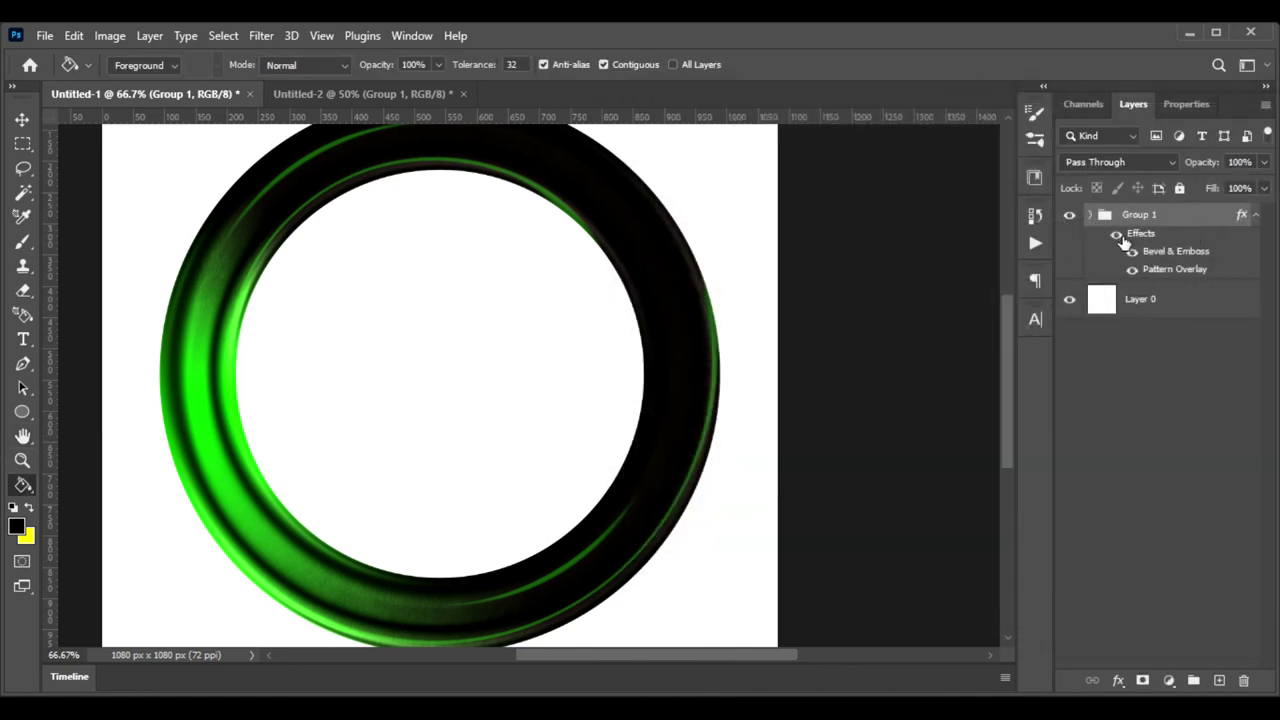
Preview the spinner in the timeline, then hide Layer 0 to leave the ring on transparency
key("ctrl+minus")
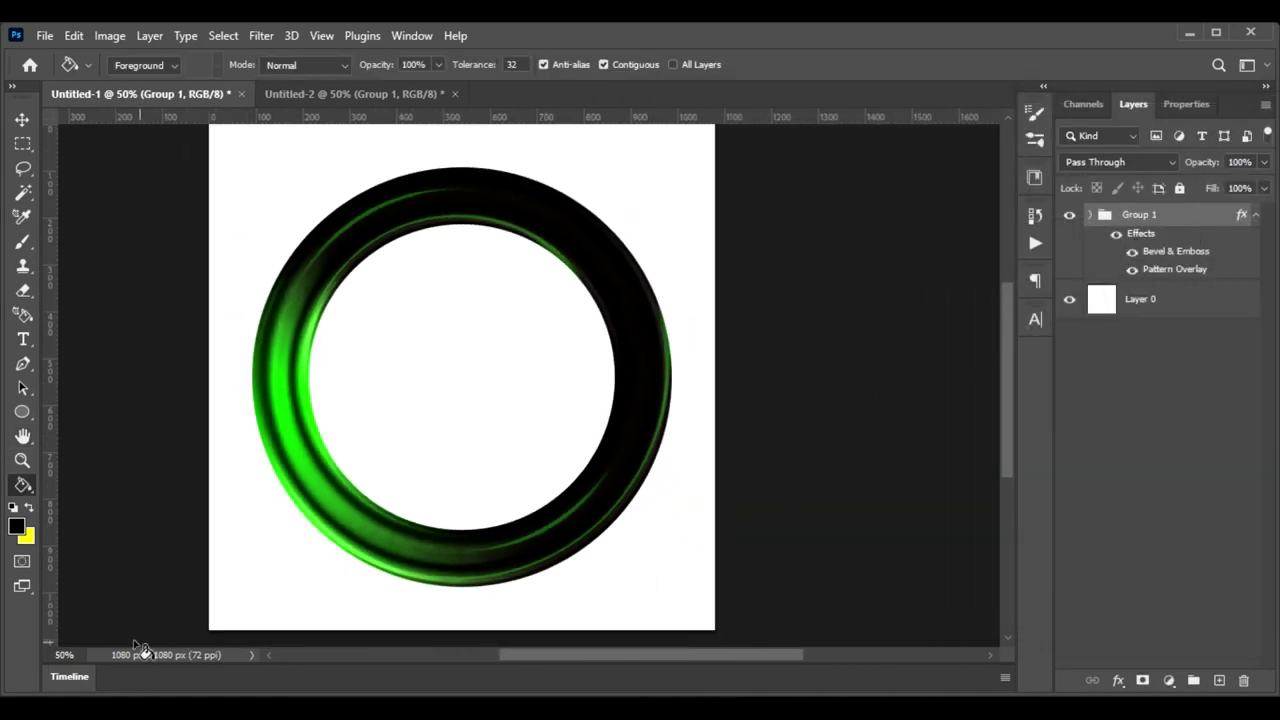
left_click(70, 679)
key("space")
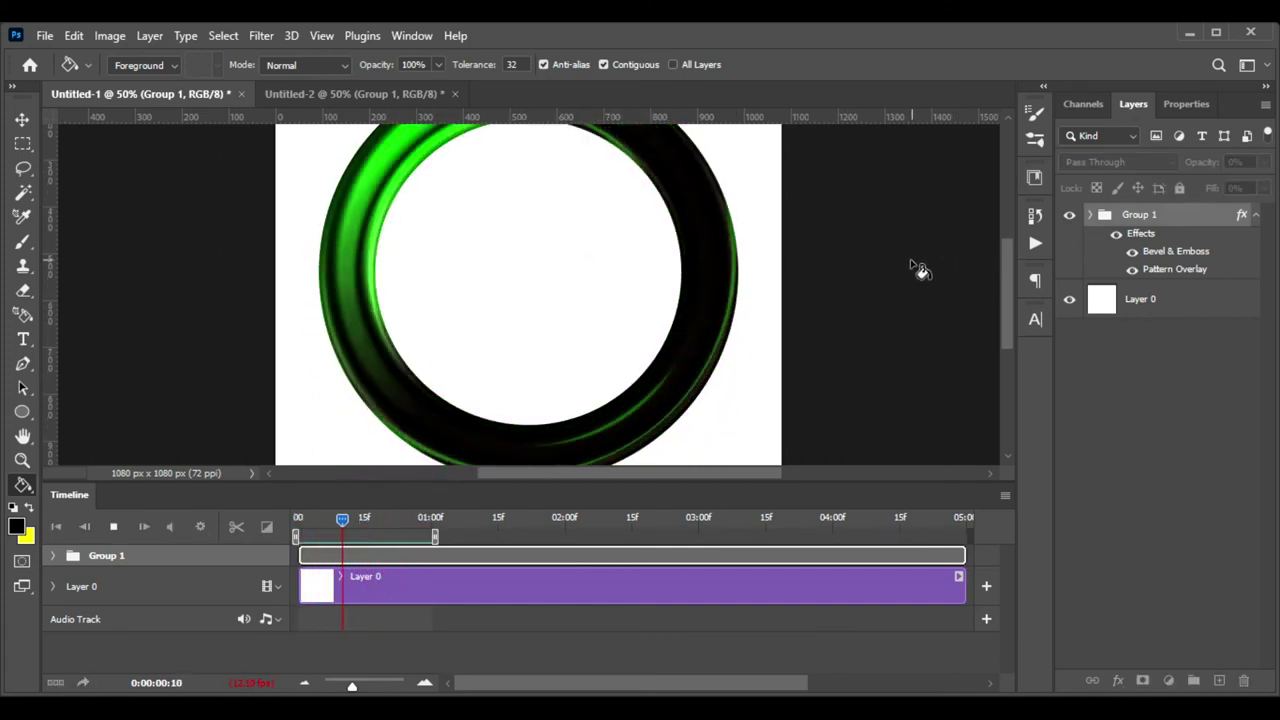
key("ctrl+minus")
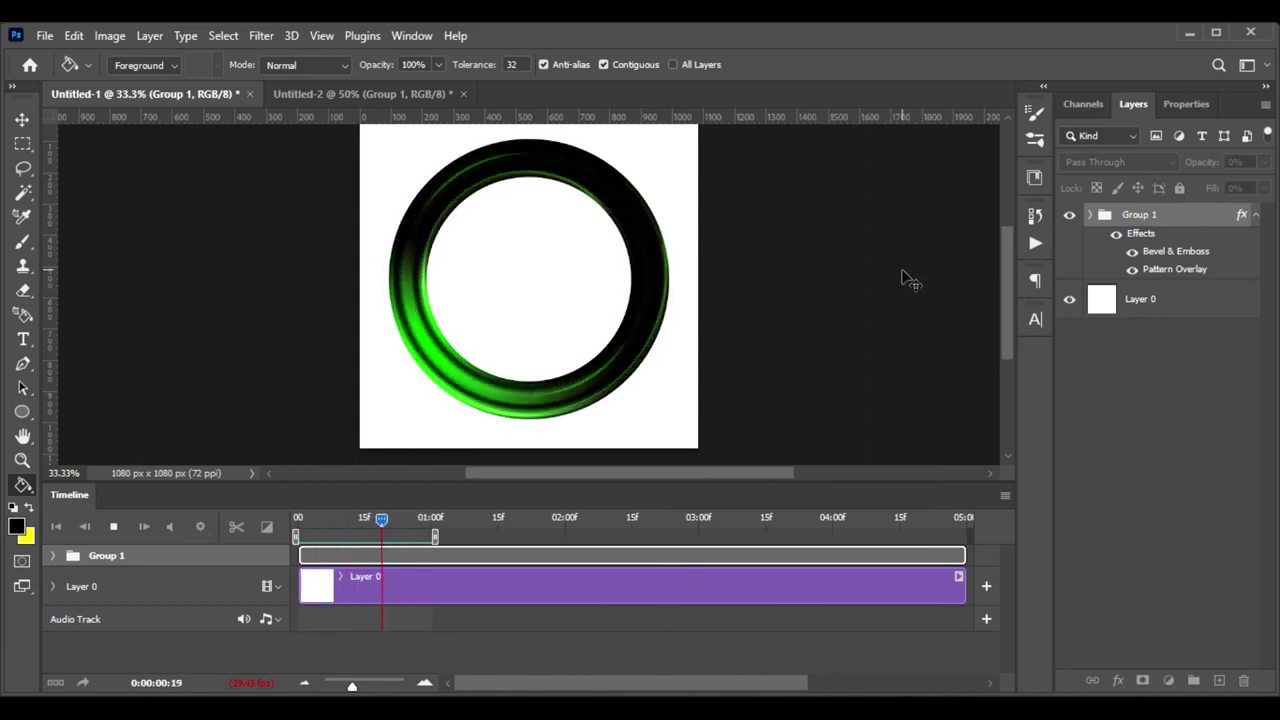
key("ctrl+plus")
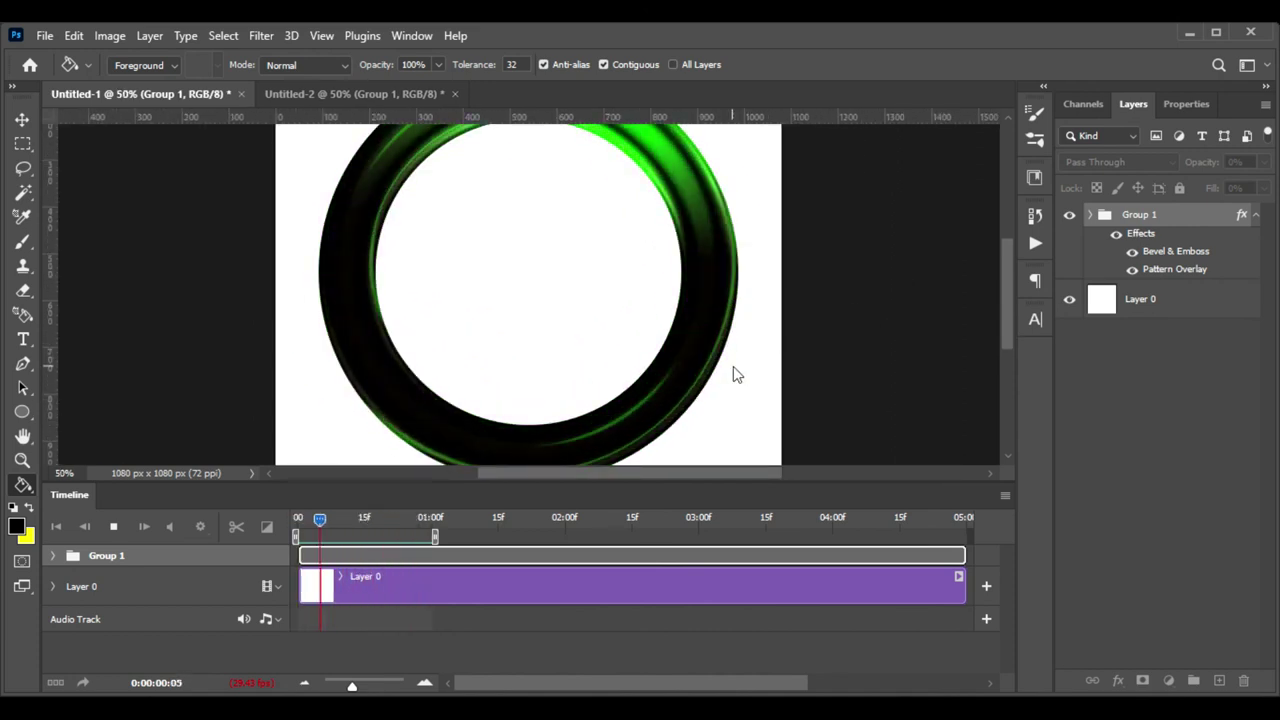
key("space")
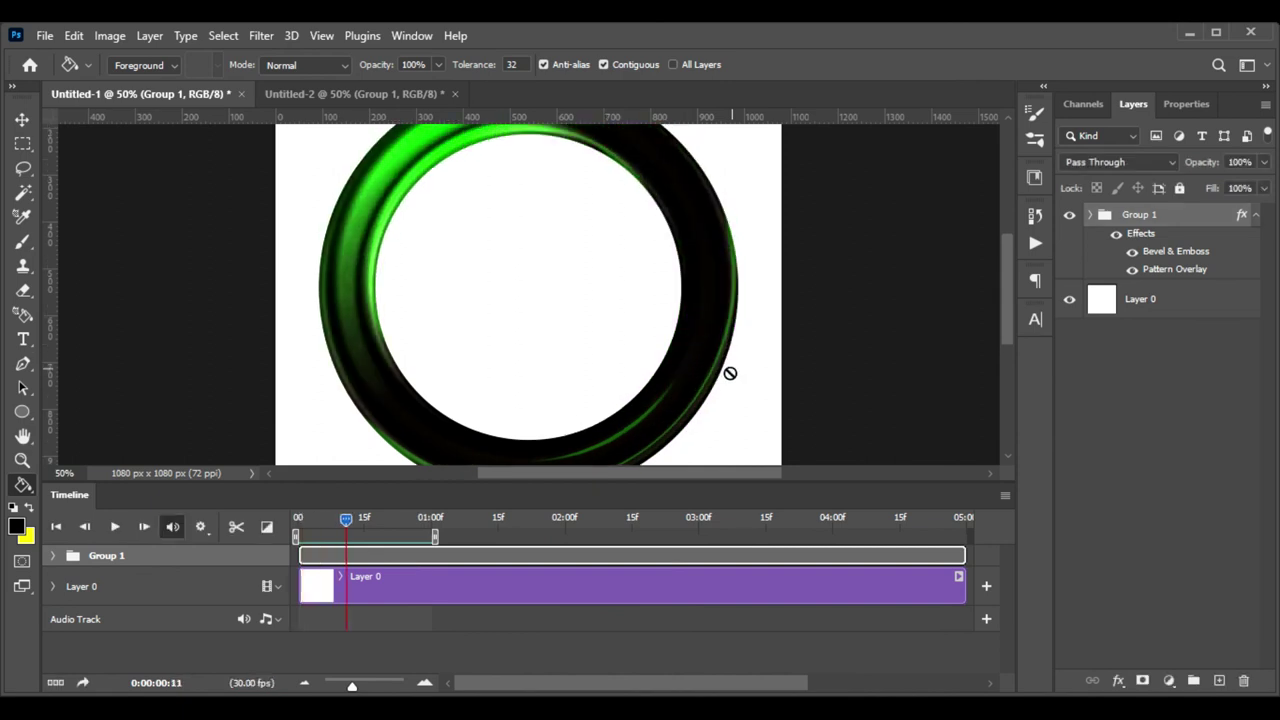
left_click(1070, 300)
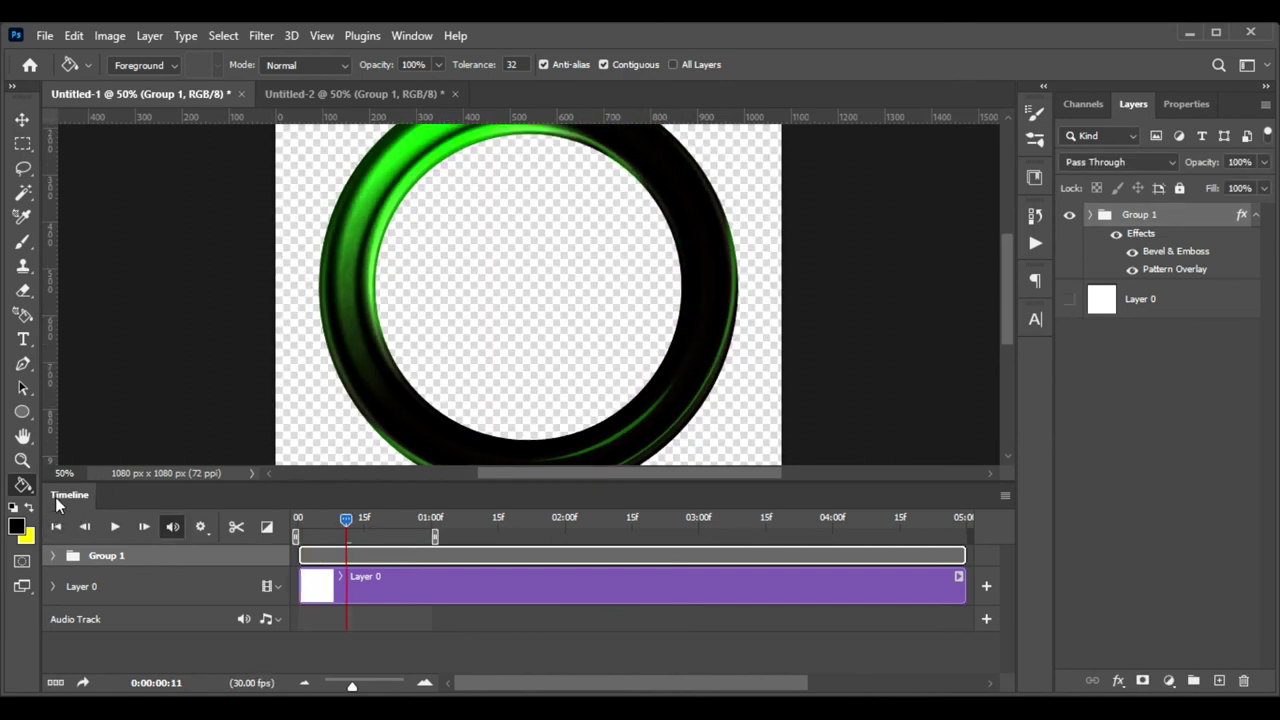
double_click(65, 494)
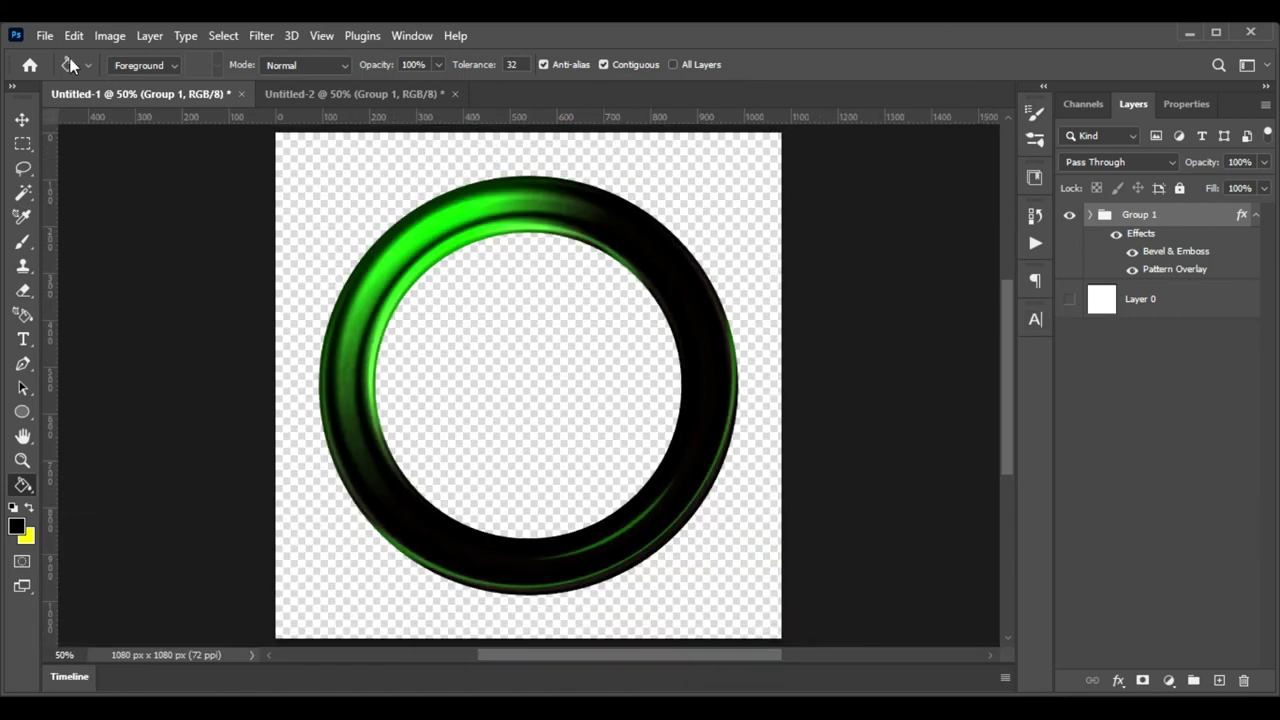
Save a GIF copy to the Desktop with a Local (Selective) 256-colour palette and transparency
left_click(44, 35)
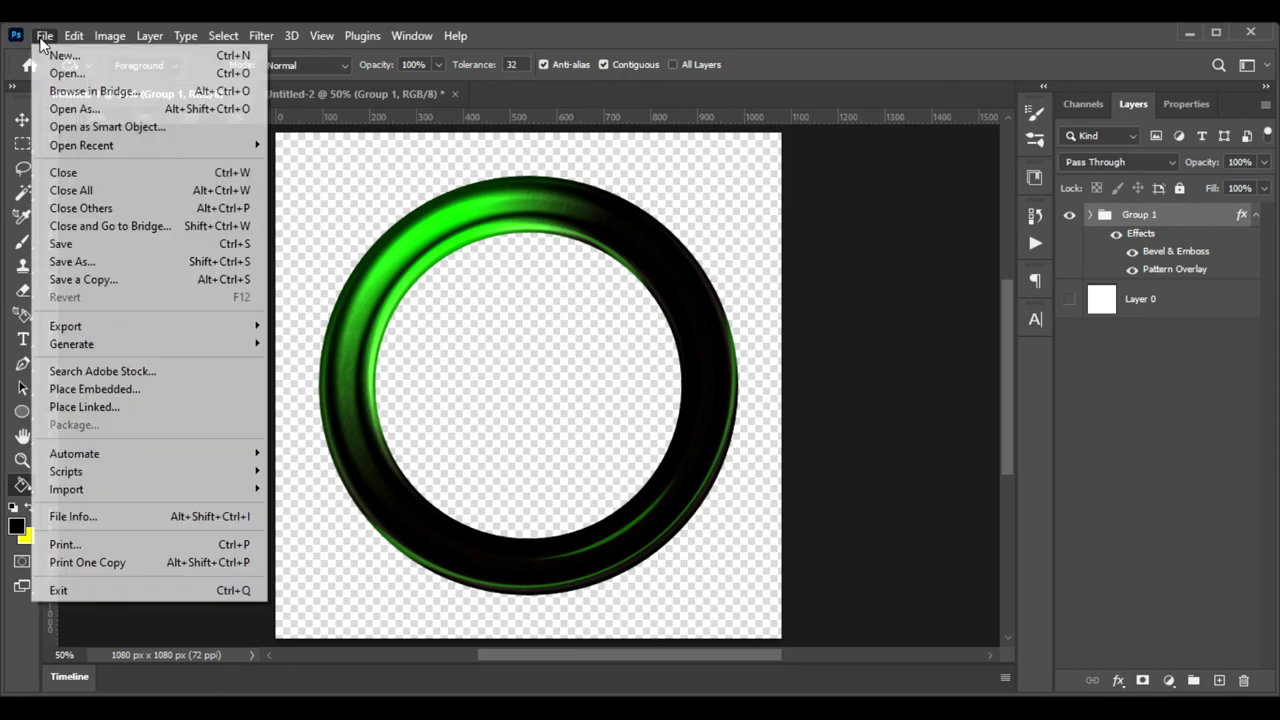
left_click(108, 279)
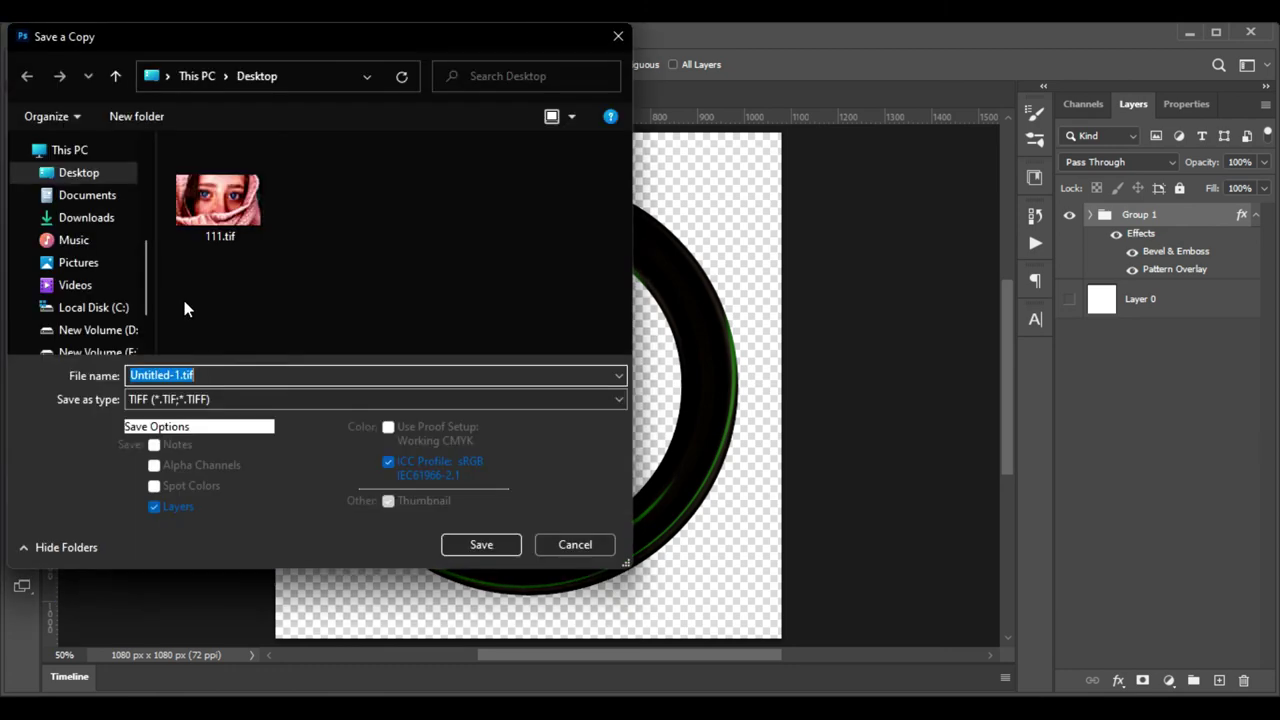
left_click(78, 172)
left_click(182, 399)
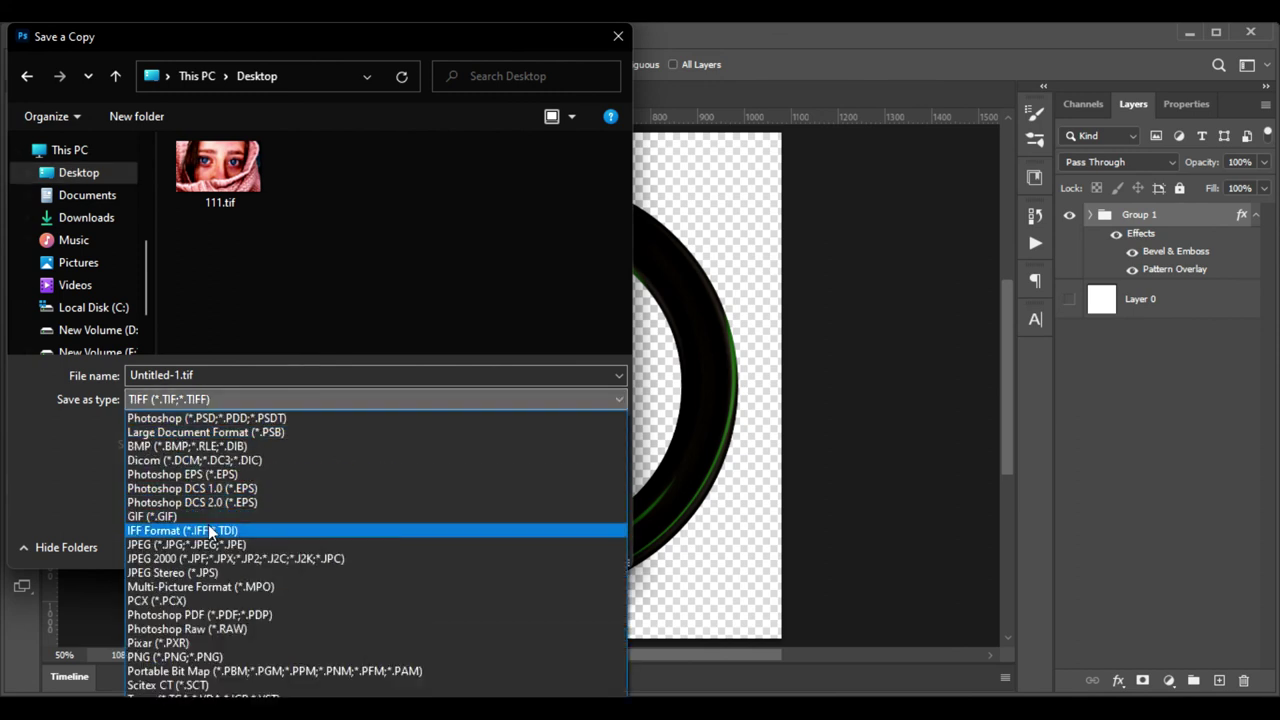
left_click(178, 516)
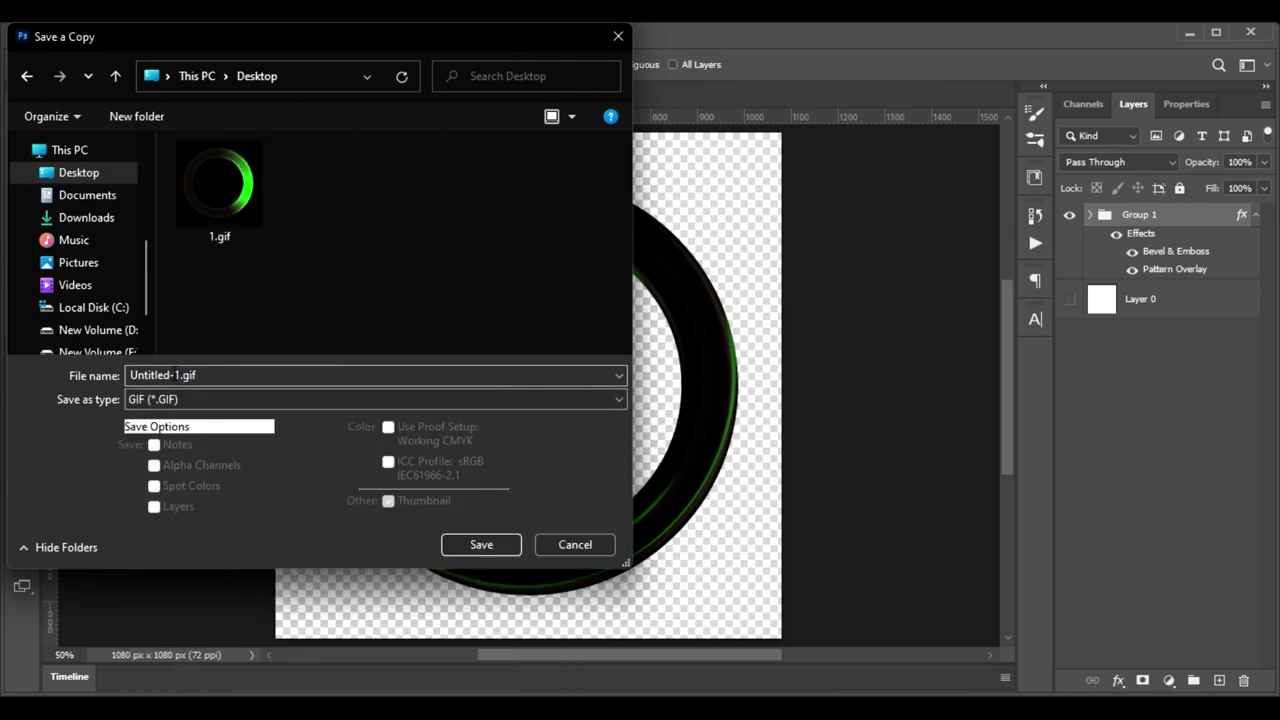
left_click_drag(130, 375, 178, 375)
key("ctrl+a")
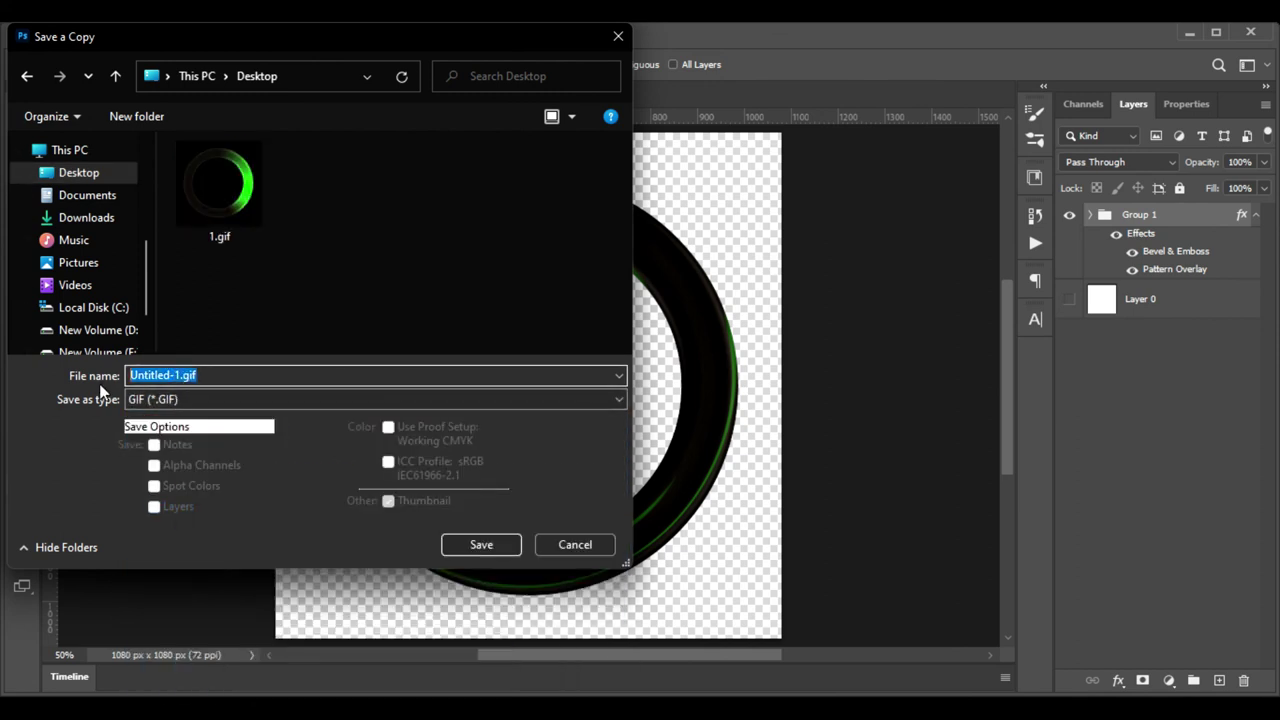
type("2")
left_click(513, 541)
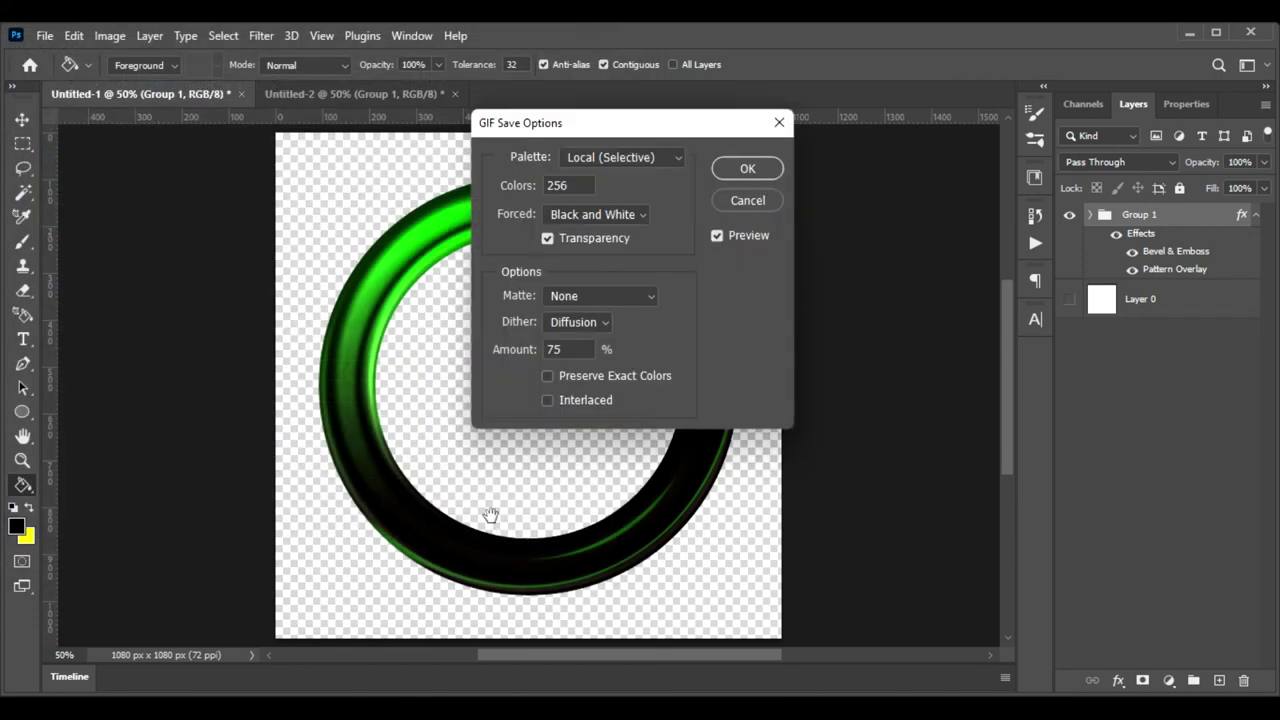
left_click(731, 172)
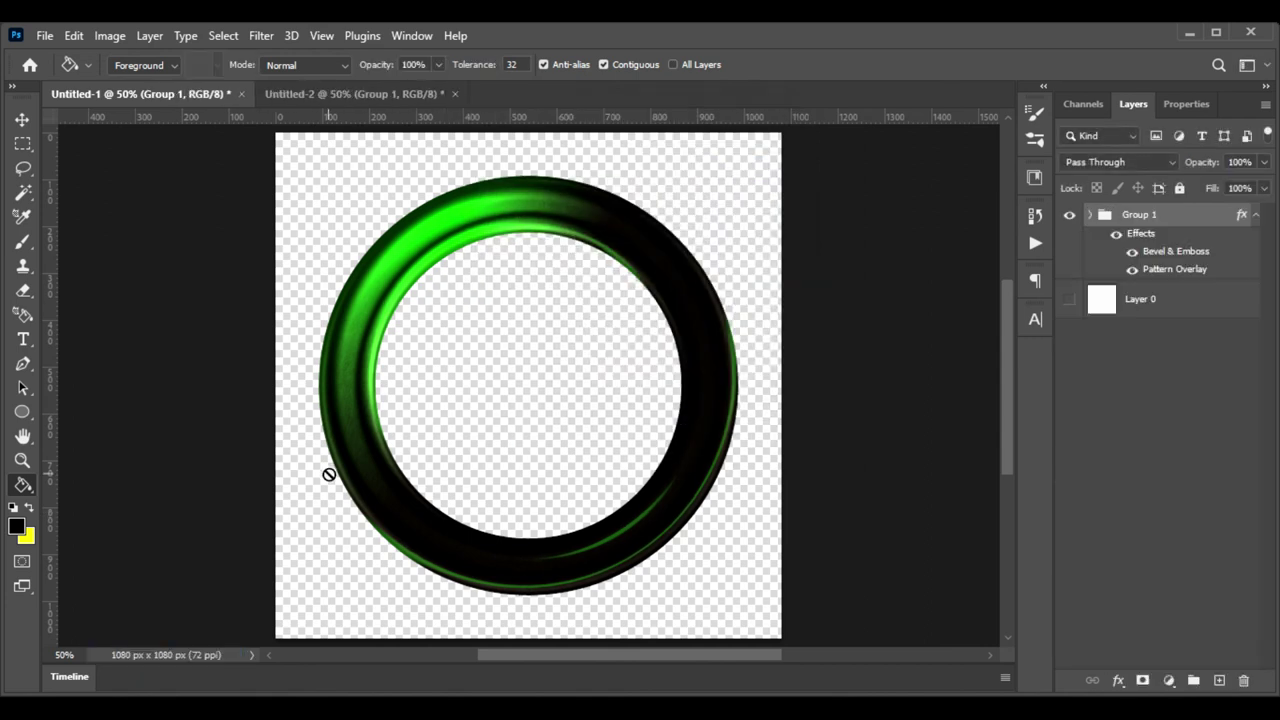
Render frames 0–29 to Untitled-1.mp4 on the Desktop with H.264 High Quality at 1080×1080
left_click(64, 672)
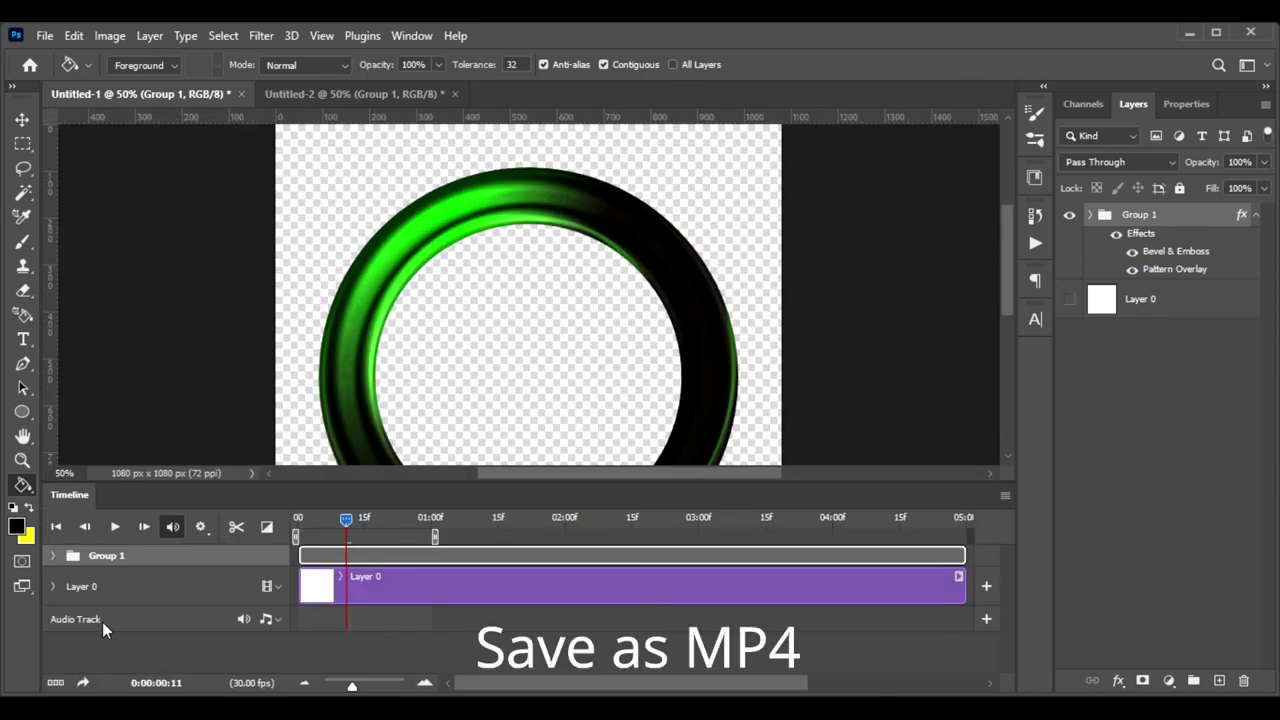
left_click(84, 684)
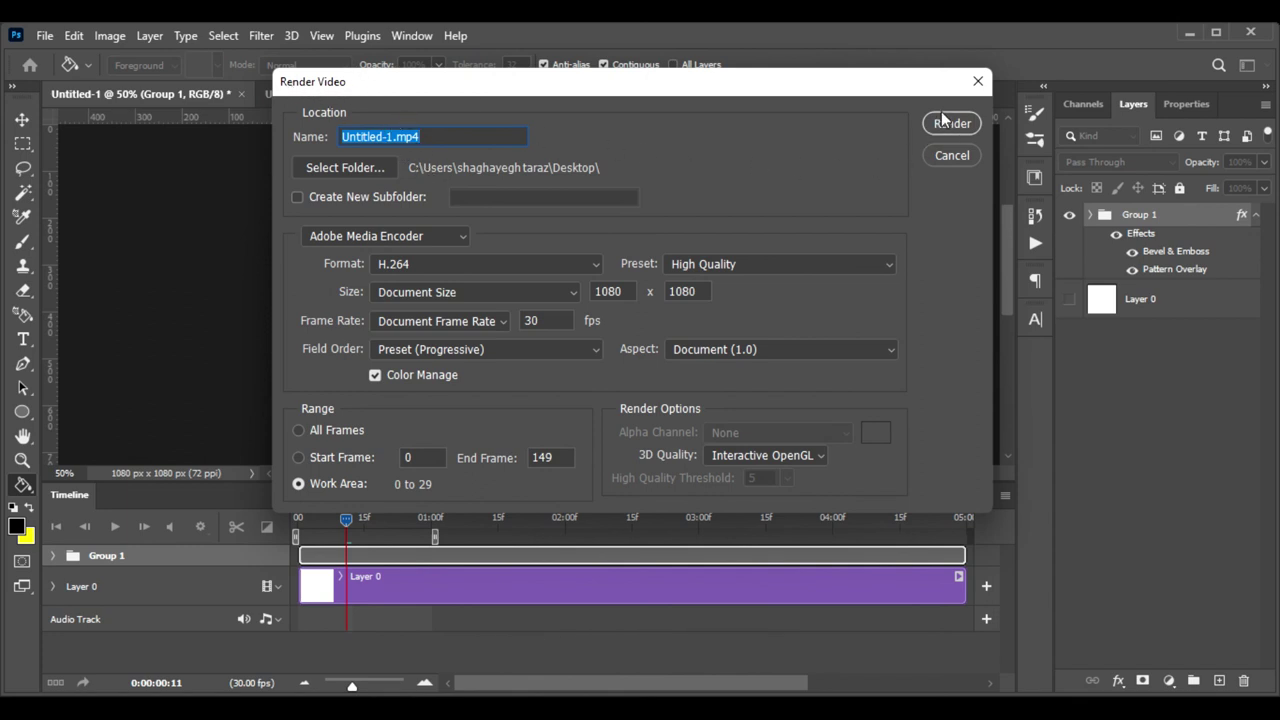
left_click(952, 155)
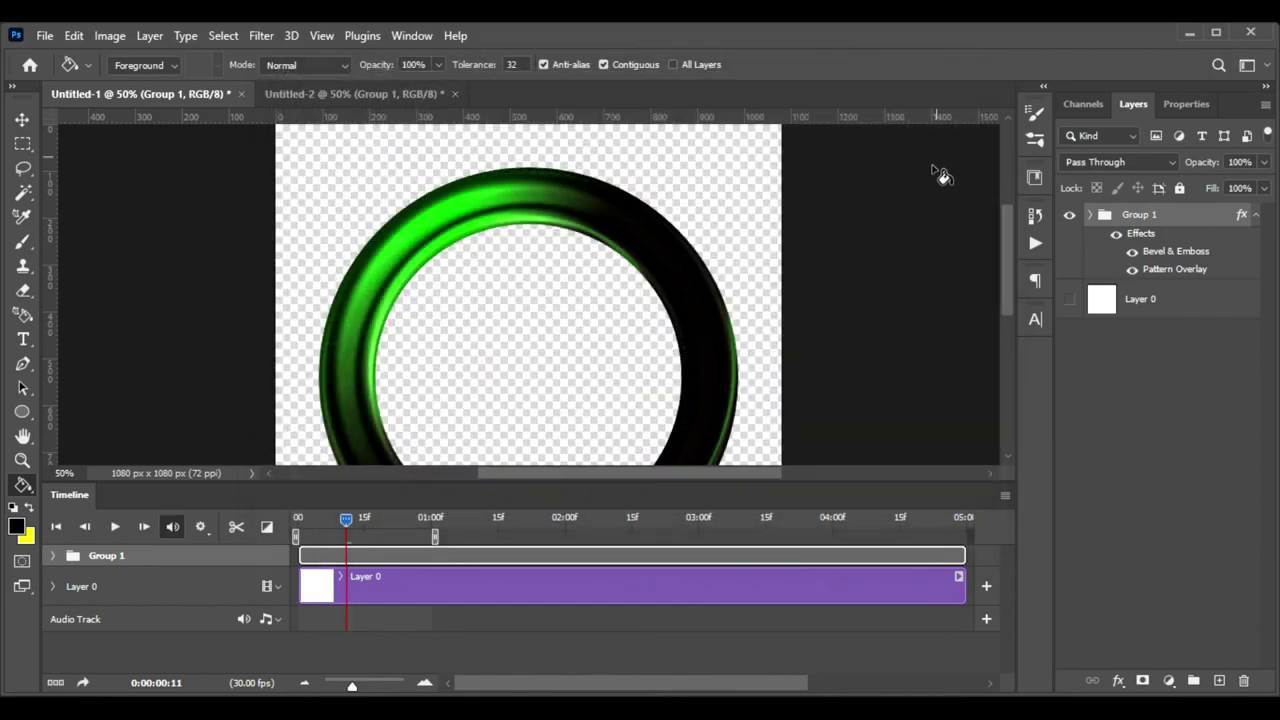